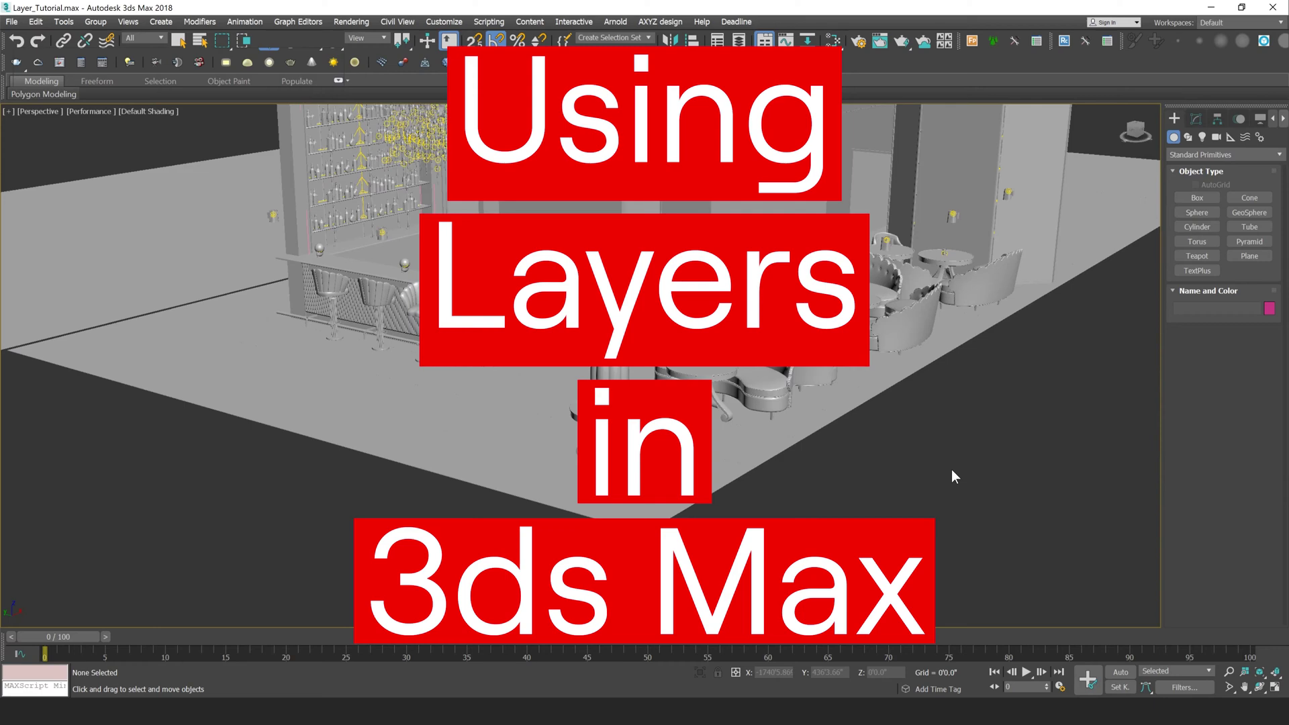
- Open the Layer Explorer beside the perspective view of the bar scene
alt+middle_drag(959, 406, 980, 423)
middle_drag(941, 363, 1017, 414)
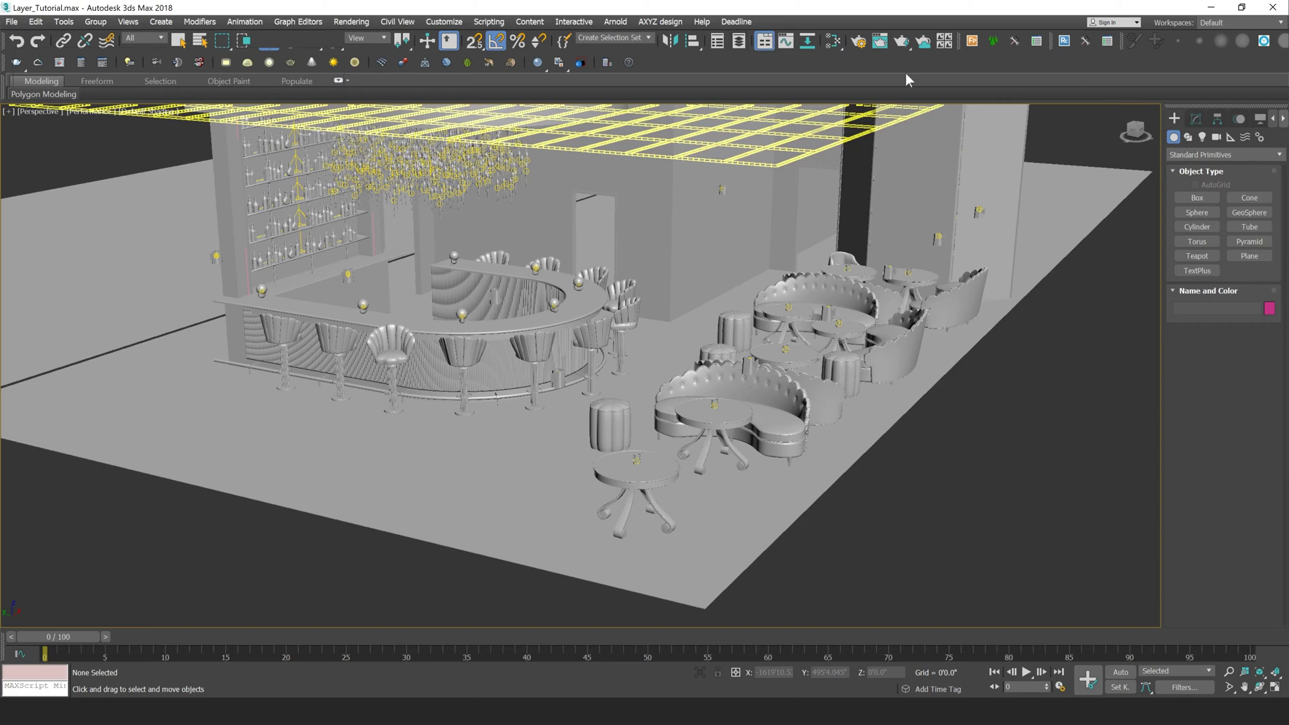
click(741, 43)
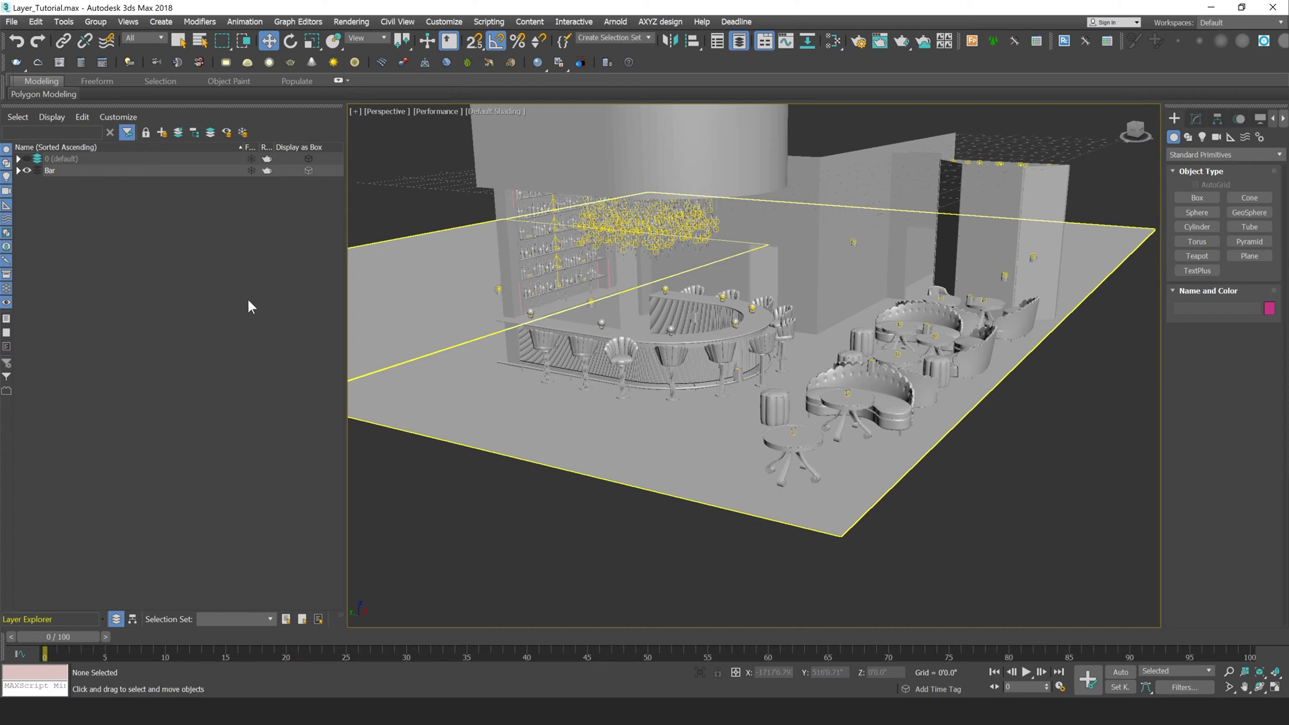
scroll(845, 343, up, 5)
scroll(846, 344, down, 5)
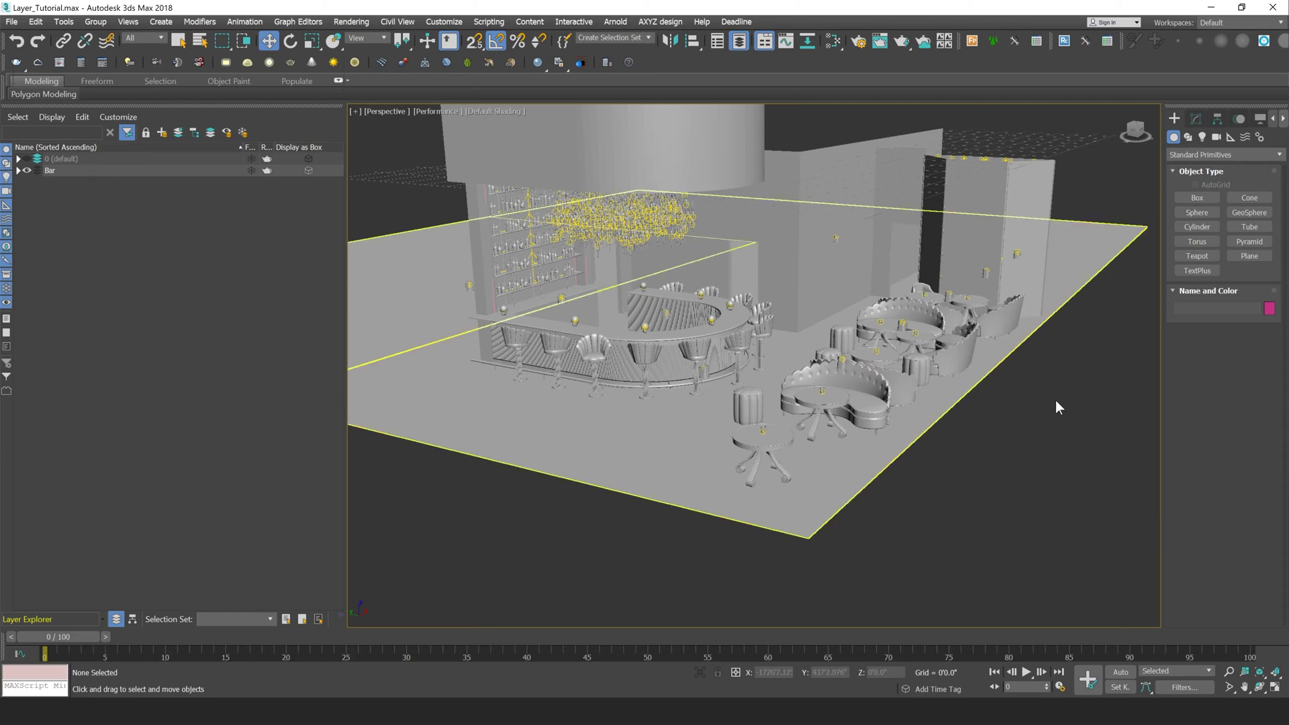
alt+middle_drag(1055, 400, 1017, 426)
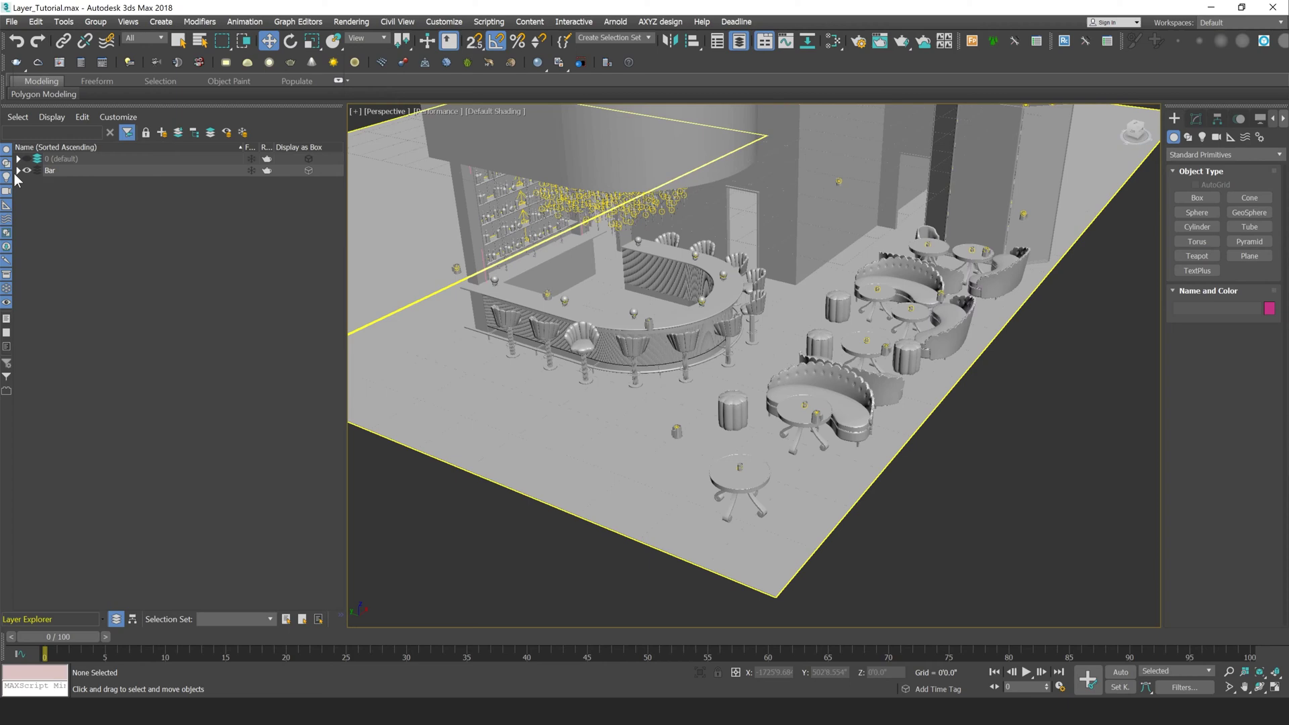
- Toggle the visibility of the Bar layer off and back on several times
click(26, 171)
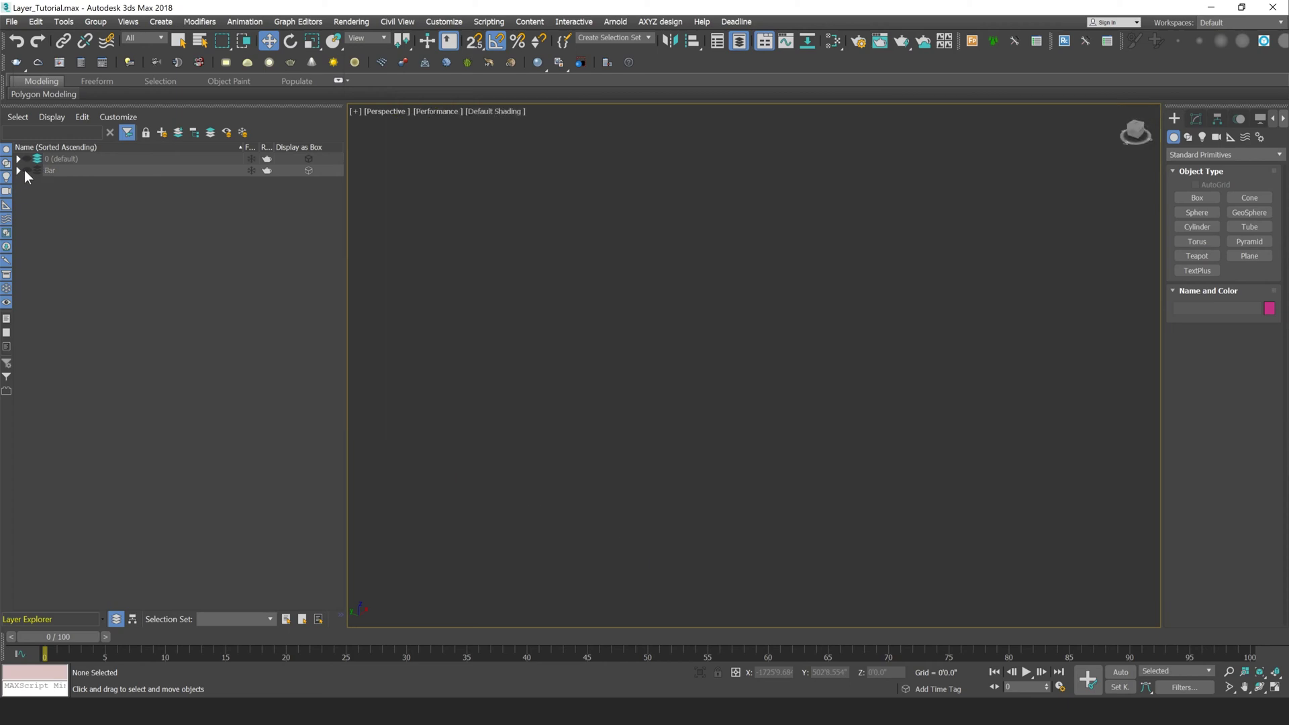
click(25, 171)
click(26, 172)
click(25, 172)
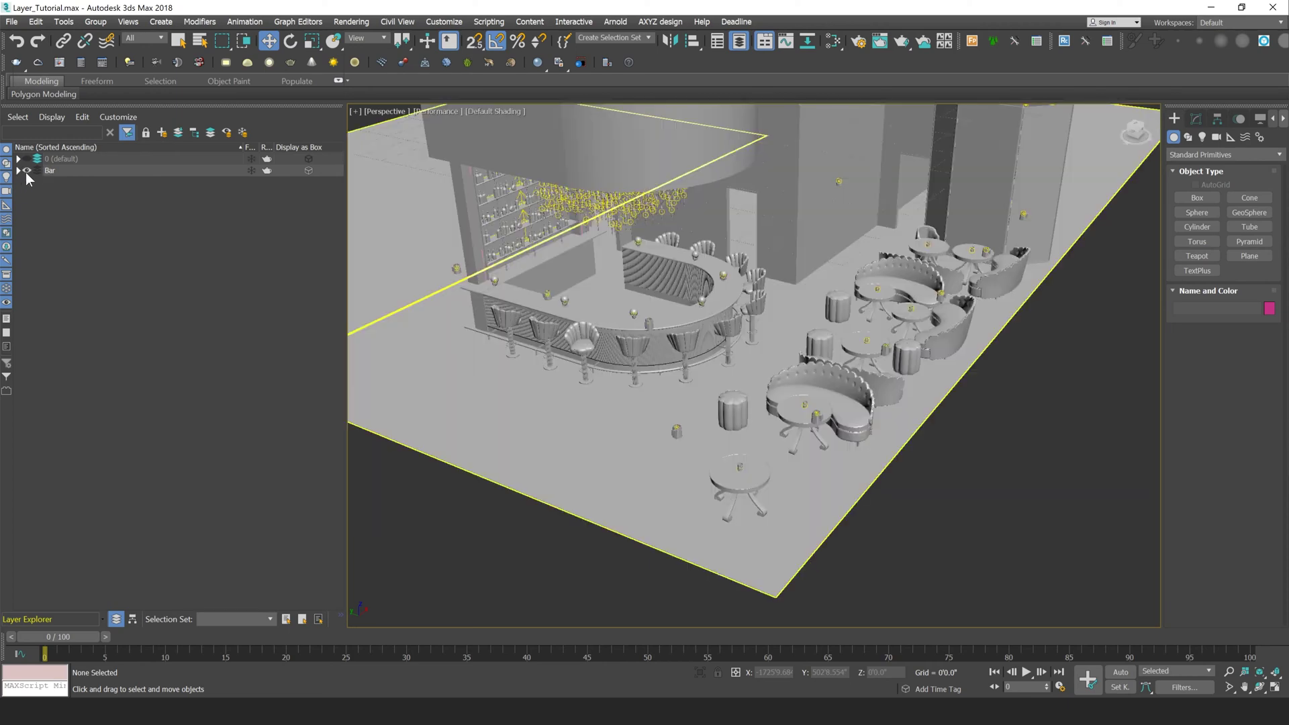
click(26, 172)
click(26, 172)
middle_drag(1018, 453, 873, 296)
middle_drag(873, 296, 888, 322)
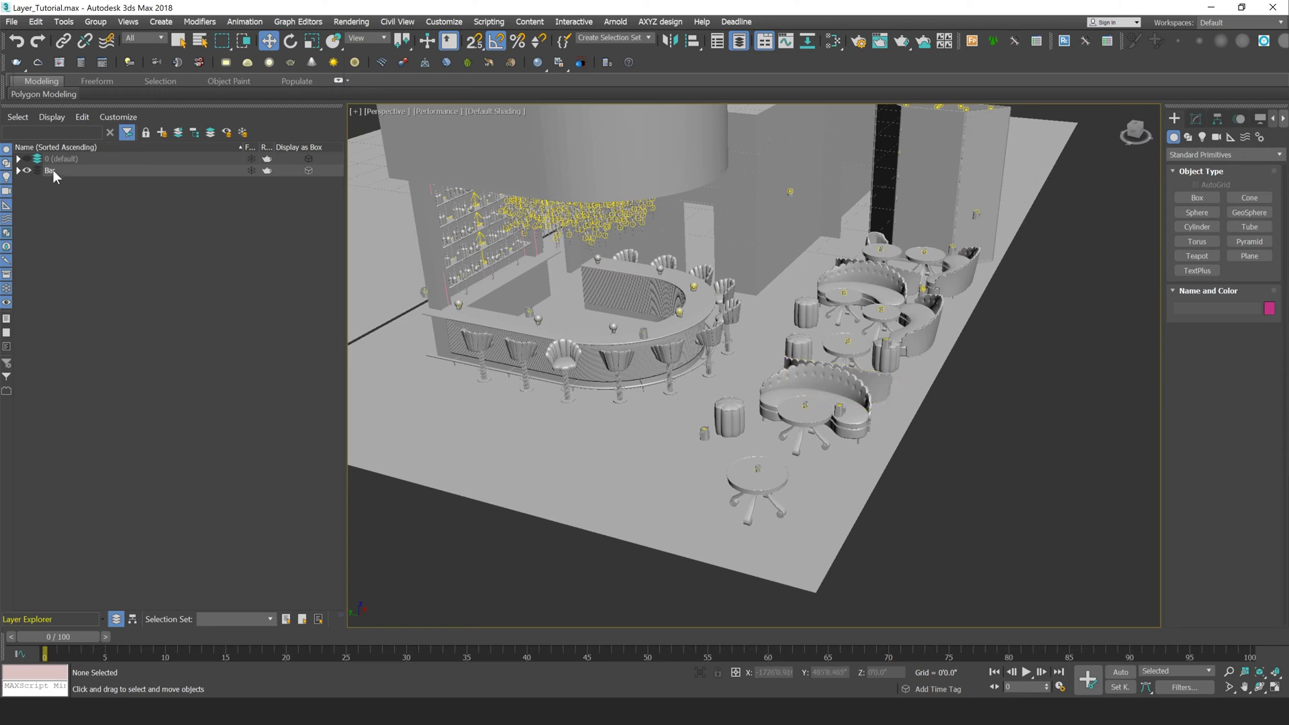
- Expand the Bar parent layer to list its sublayers, then hide and show the whole layer group
click(19, 171)
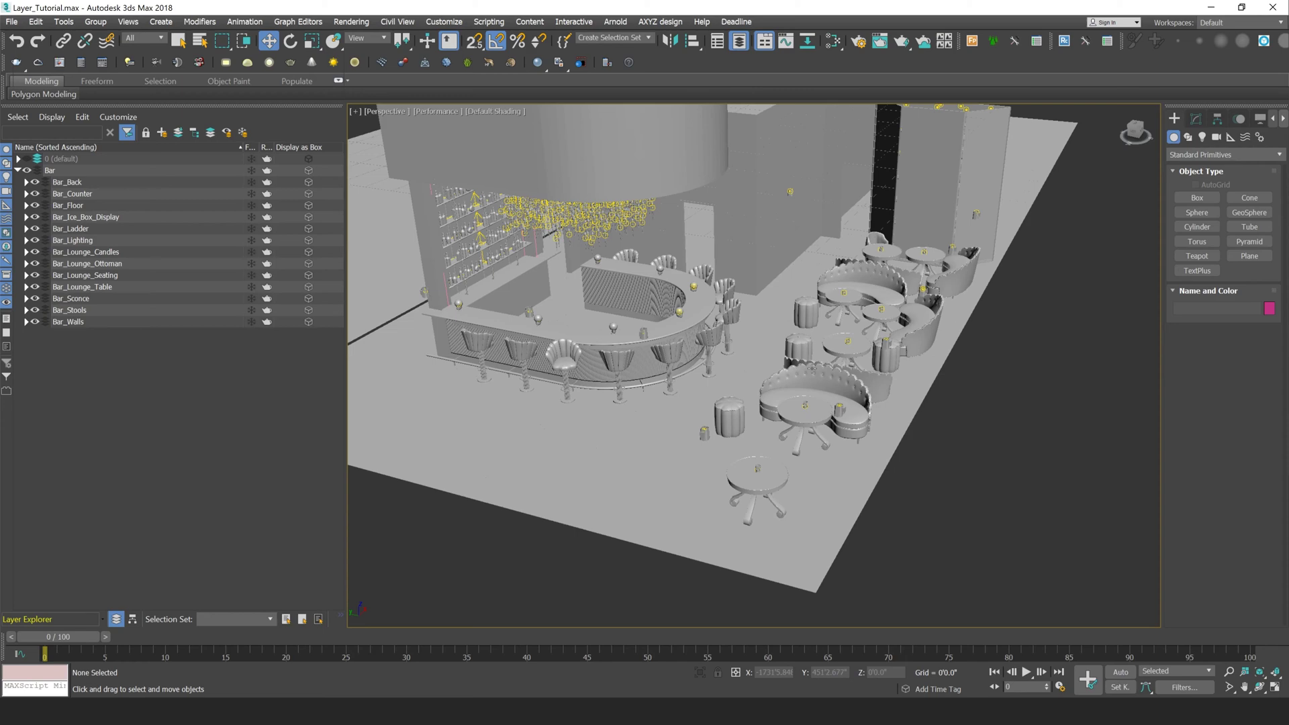
alt+middle_drag(812, 368, 719, 322)
click(28, 170)
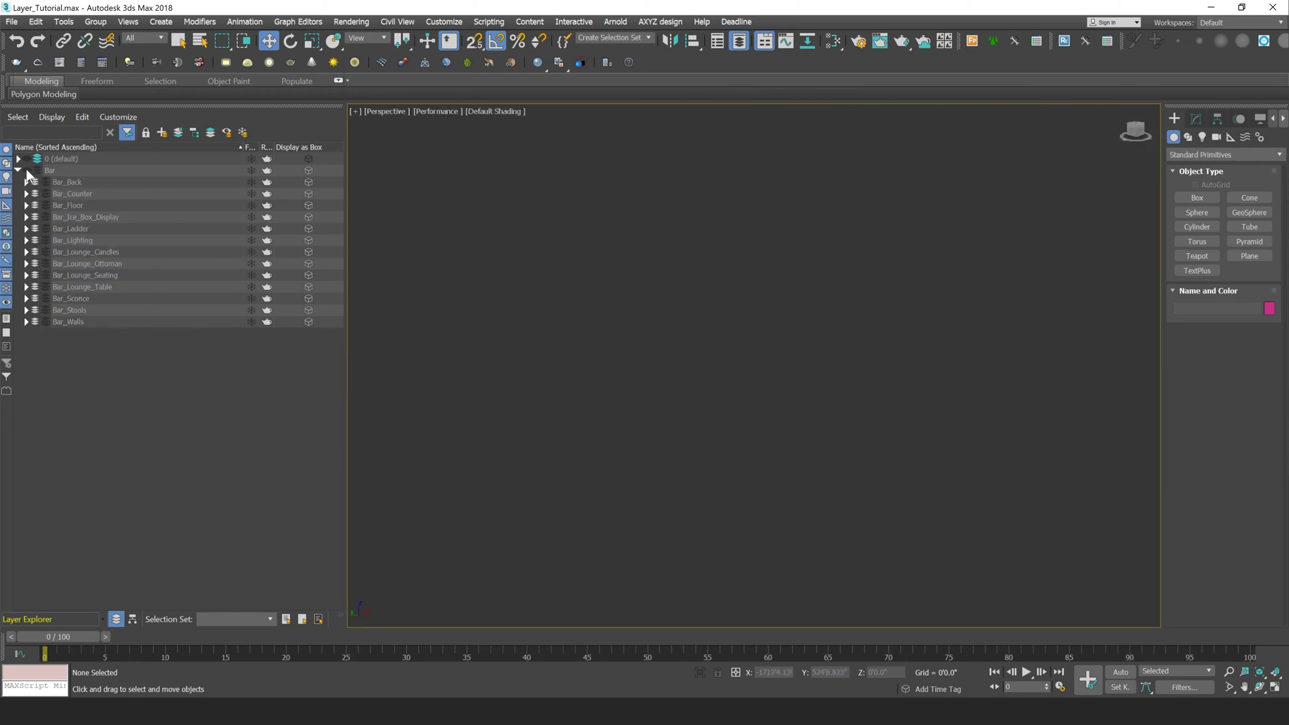
click(27, 171)
click(27, 171)
click(27, 170)
click(27, 170)
click(27, 170)
middle_drag(1014, 383, 1078, 443)
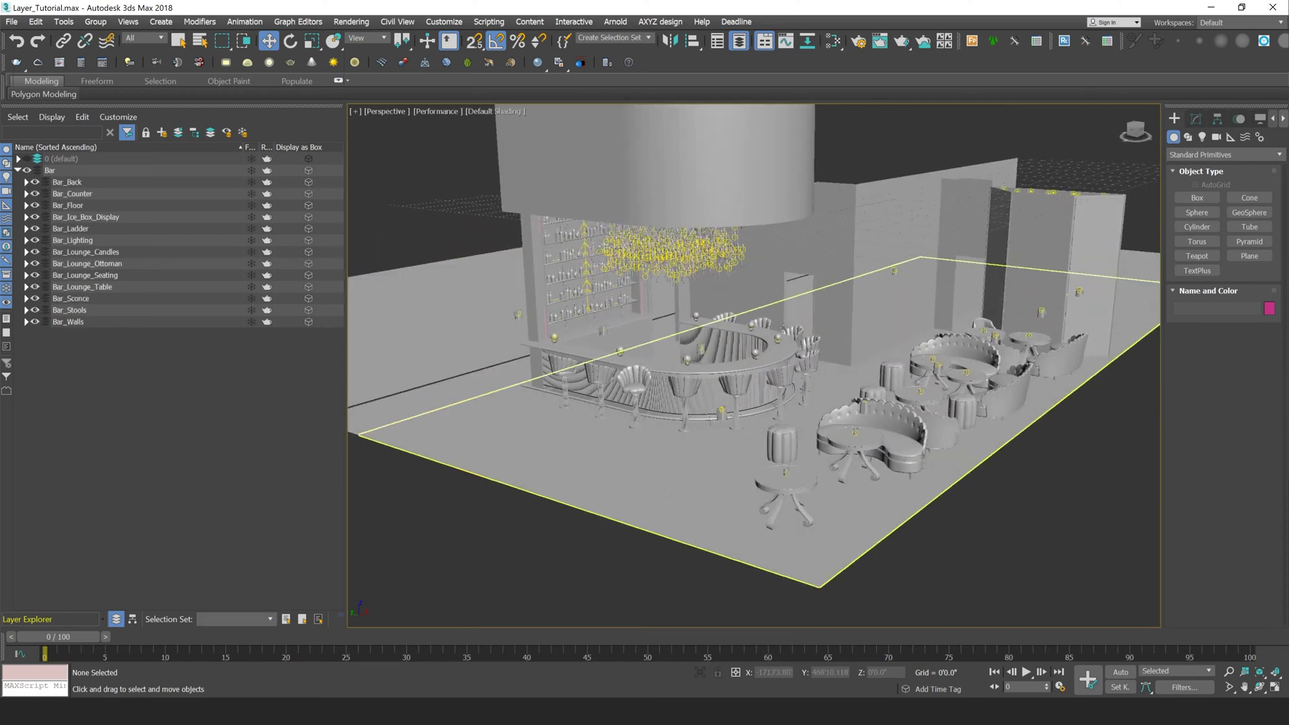
- Select a bar stool in front of the counter to identify its layer, then clear the selection
scroll(813, 366, up, 10)
click(793, 354)
scroll(793, 353, down, 8)
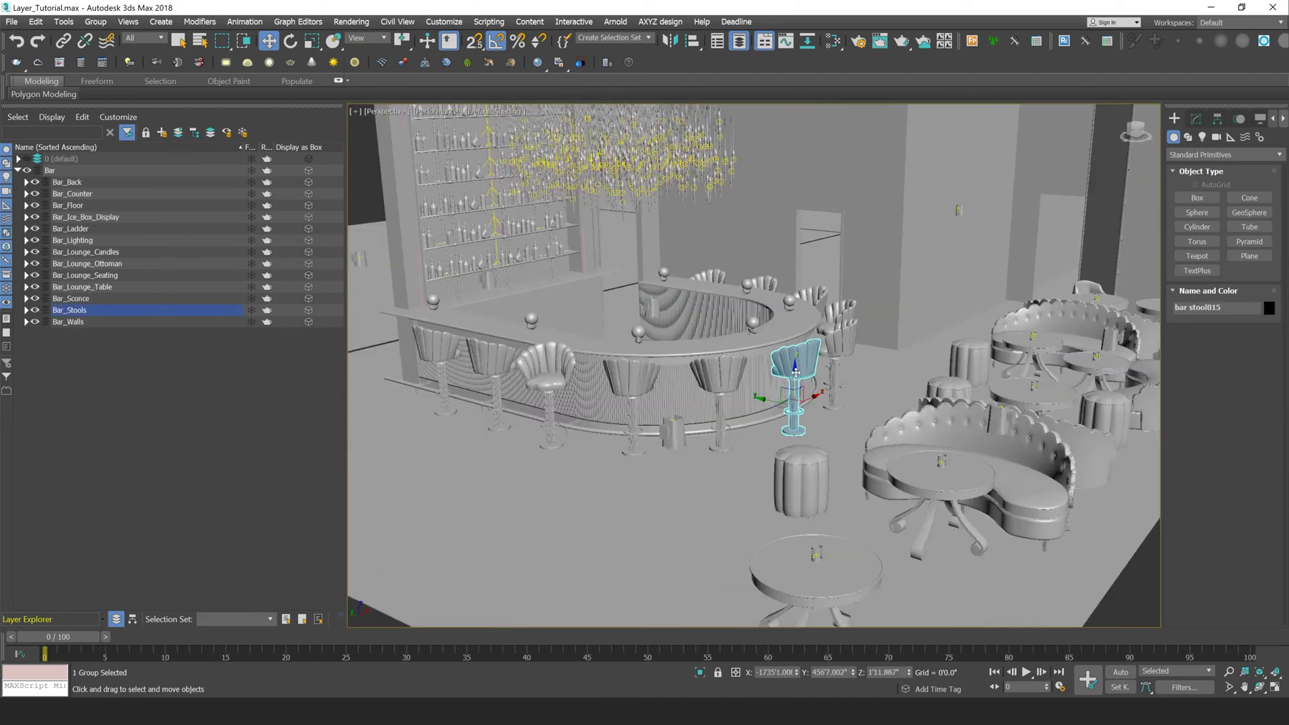
middle_drag(793, 354, 774, 276)
click(91, 382)
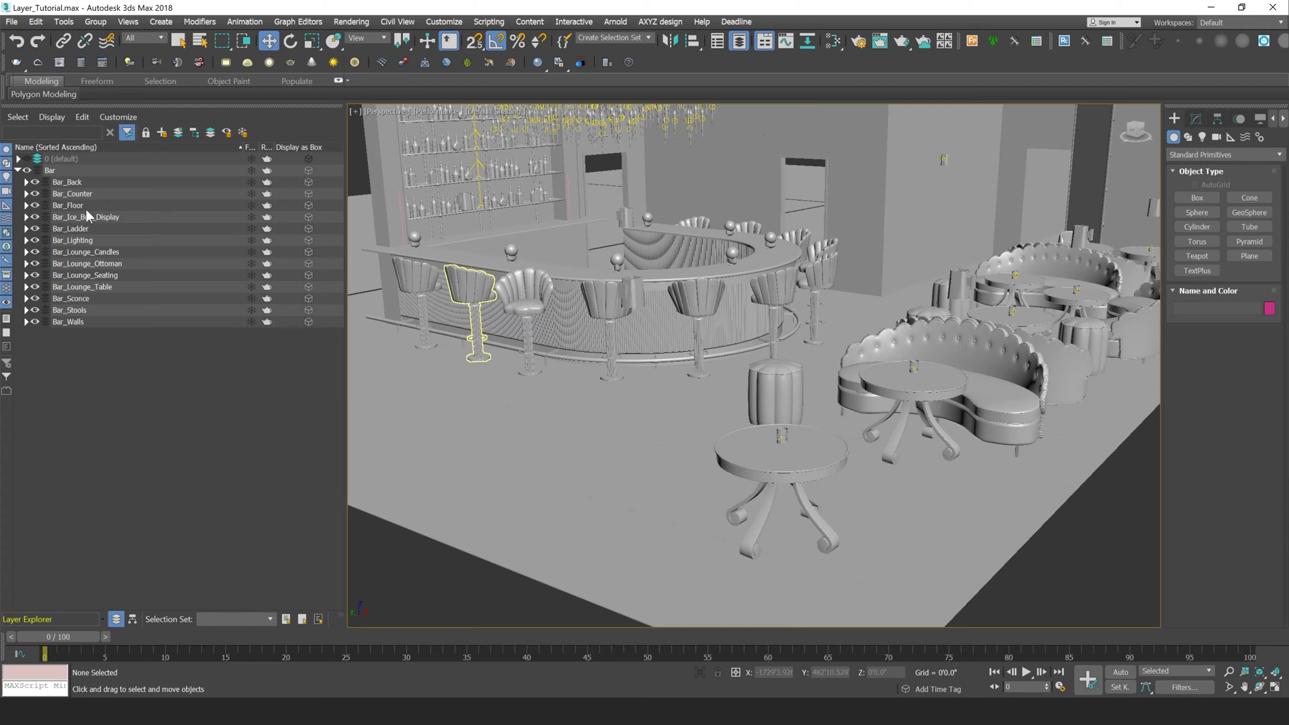
- Select every object on the Bar_Stools layer, then collapse the layer and clear the selection
double_click(89, 307)
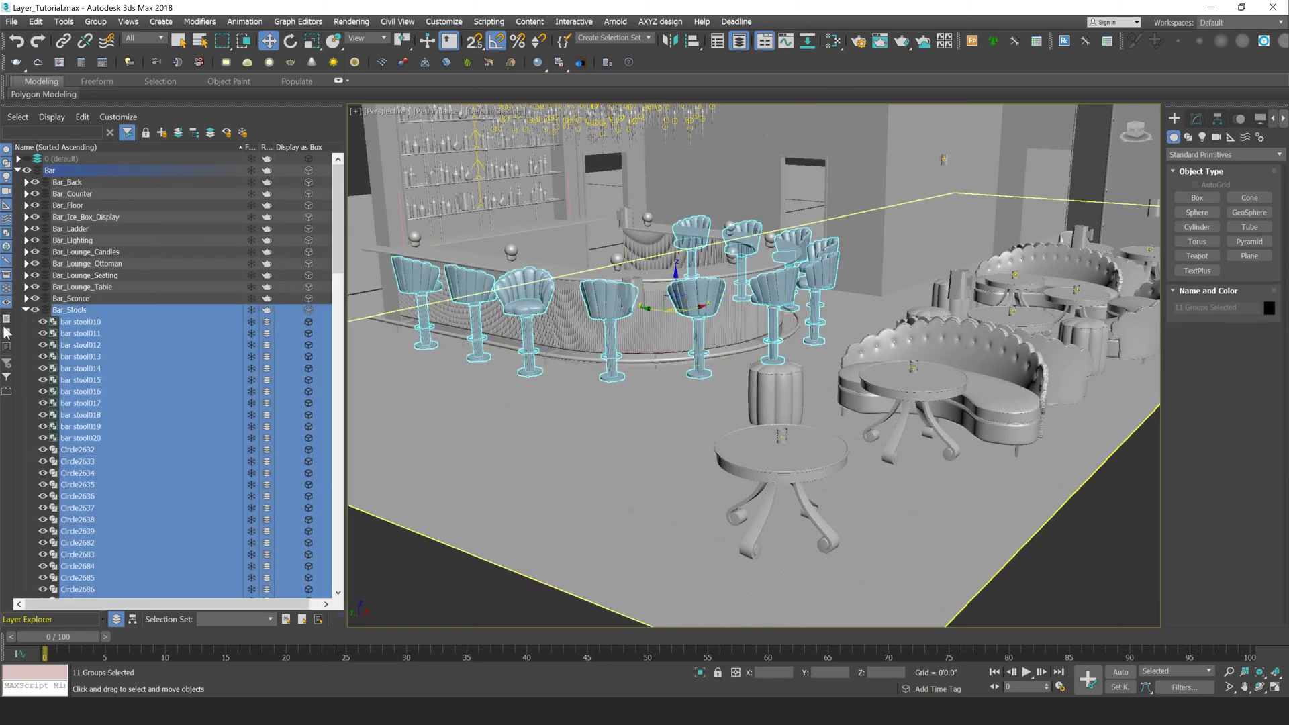
click(26, 310)
click(106, 379)
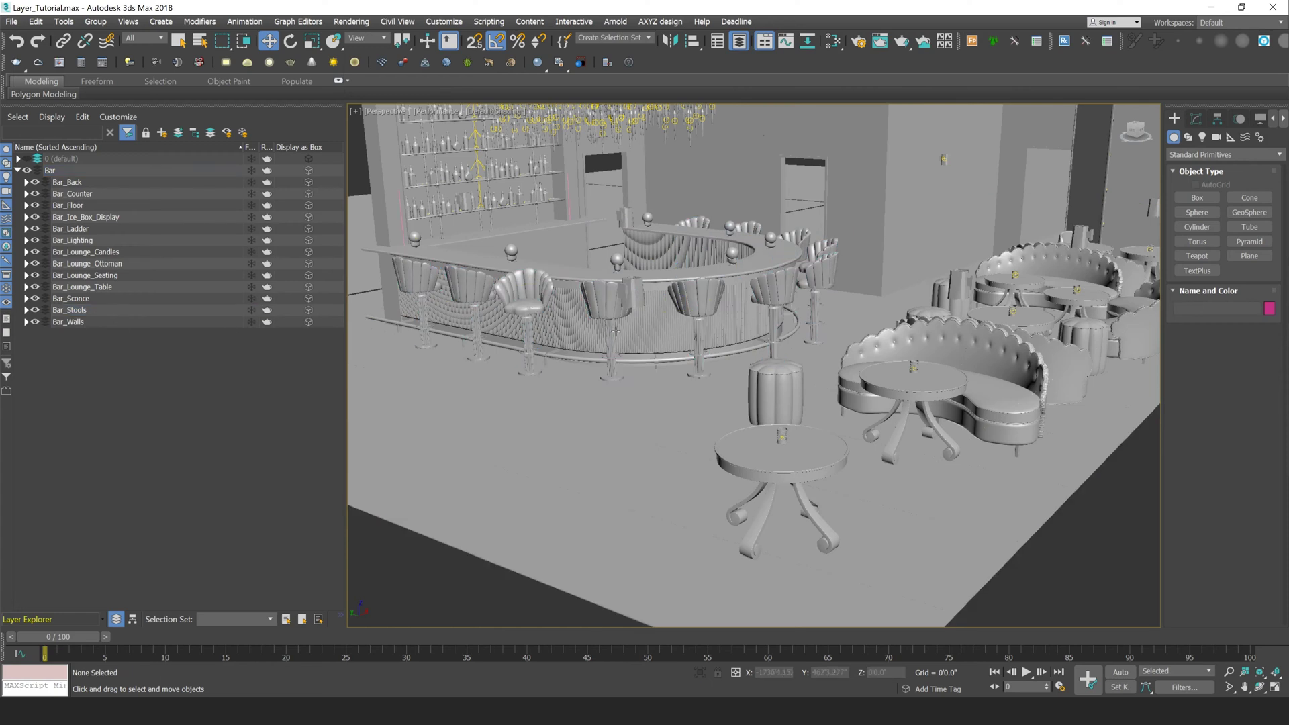
- Select two bar stools one after the other and turn on Auto-Expand to Selection for the layer tree
click(702, 300)
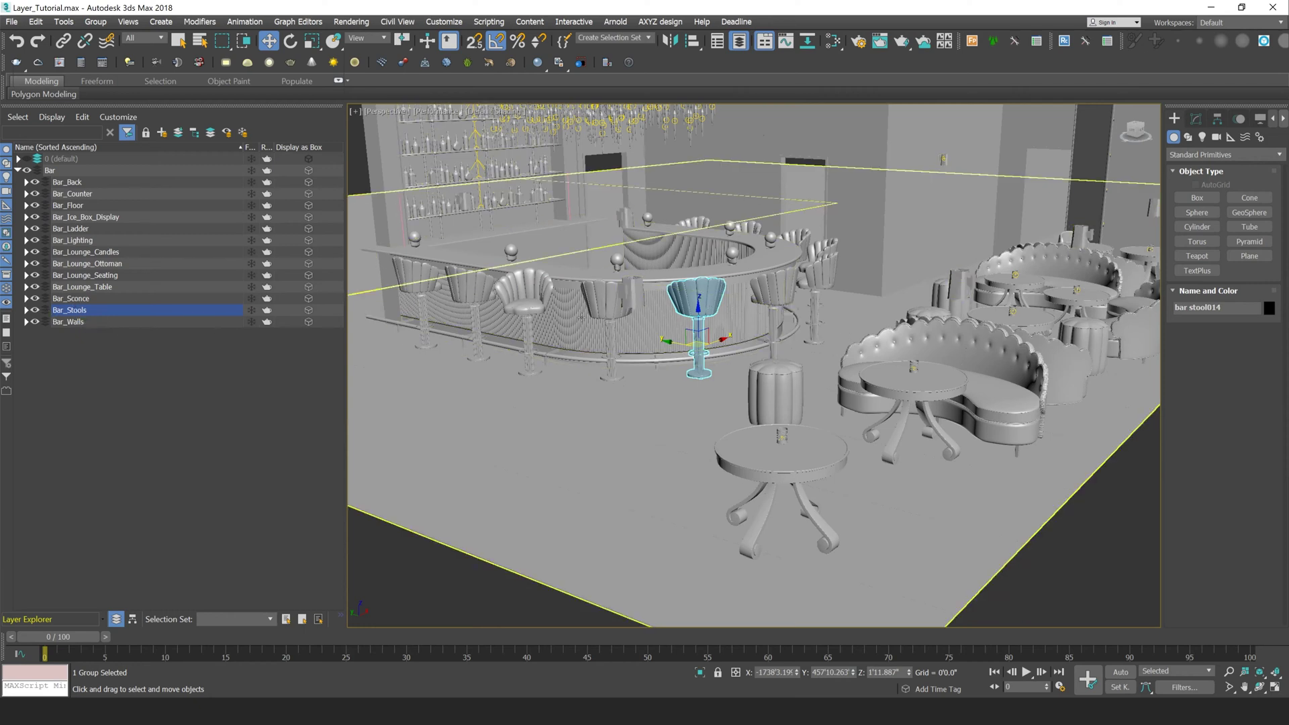
click(776, 288)
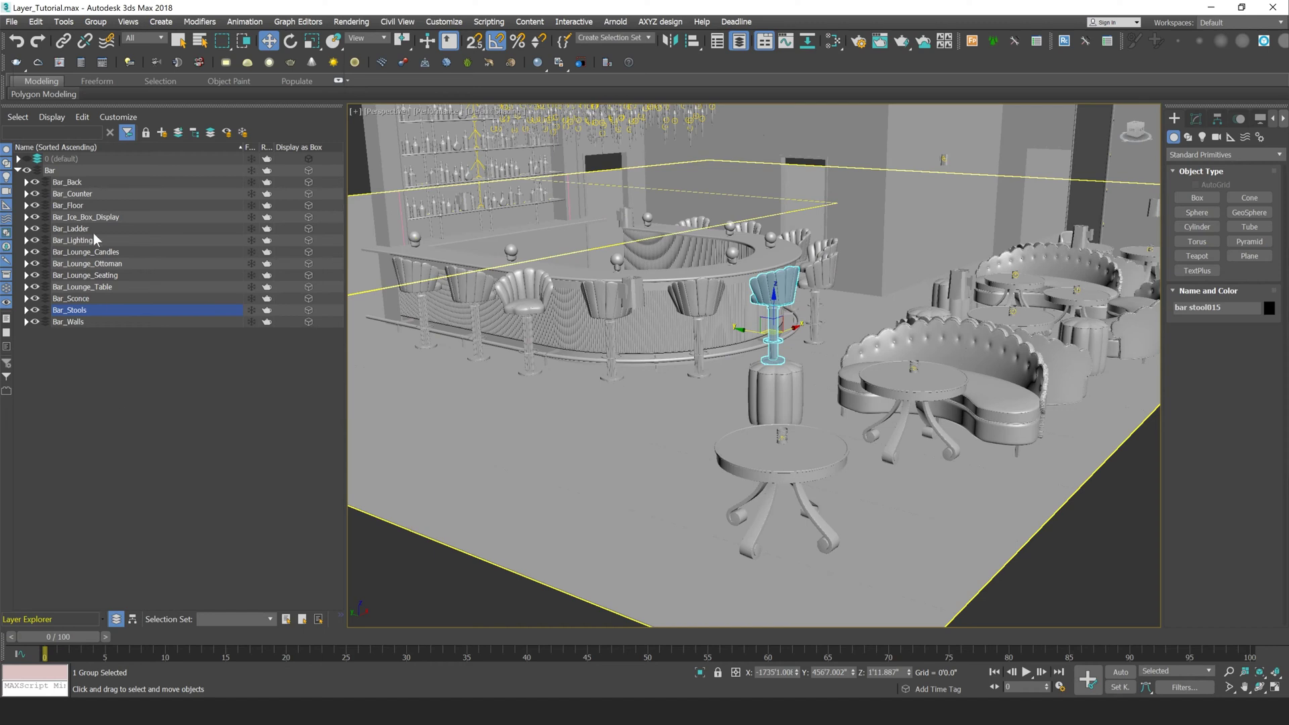
click(58, 120)
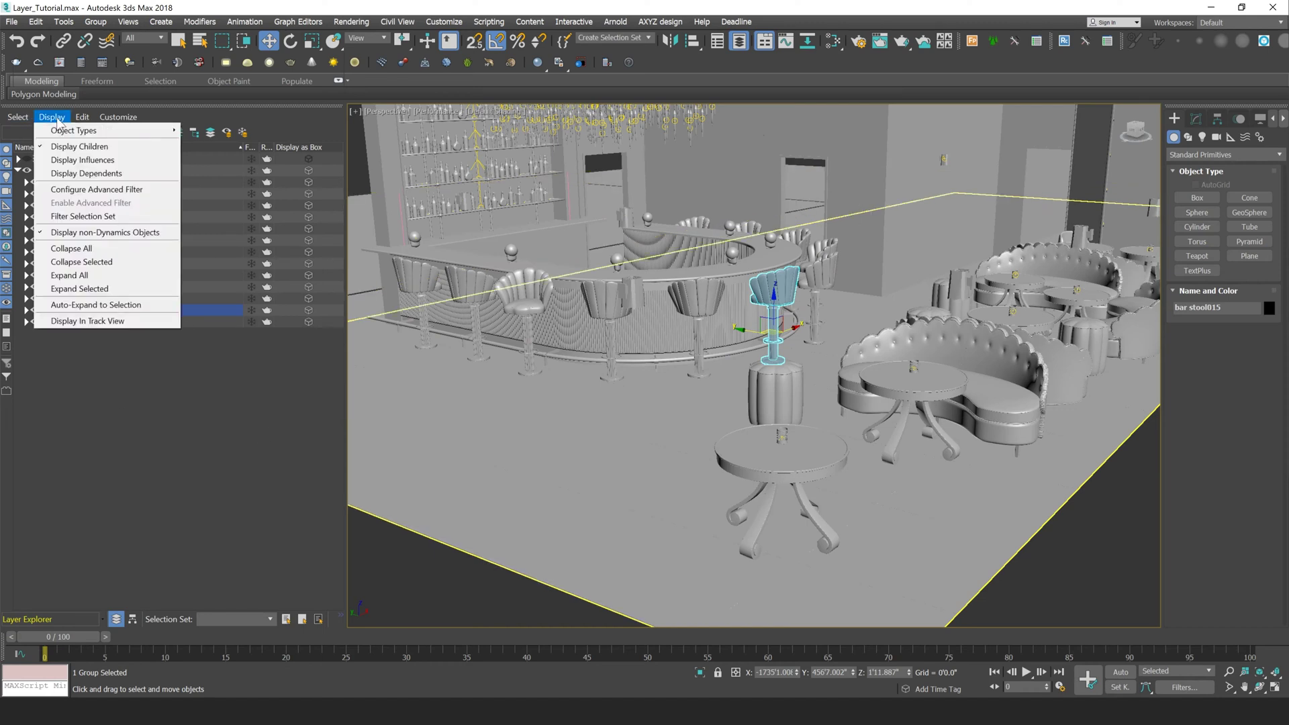
click(138, 311)
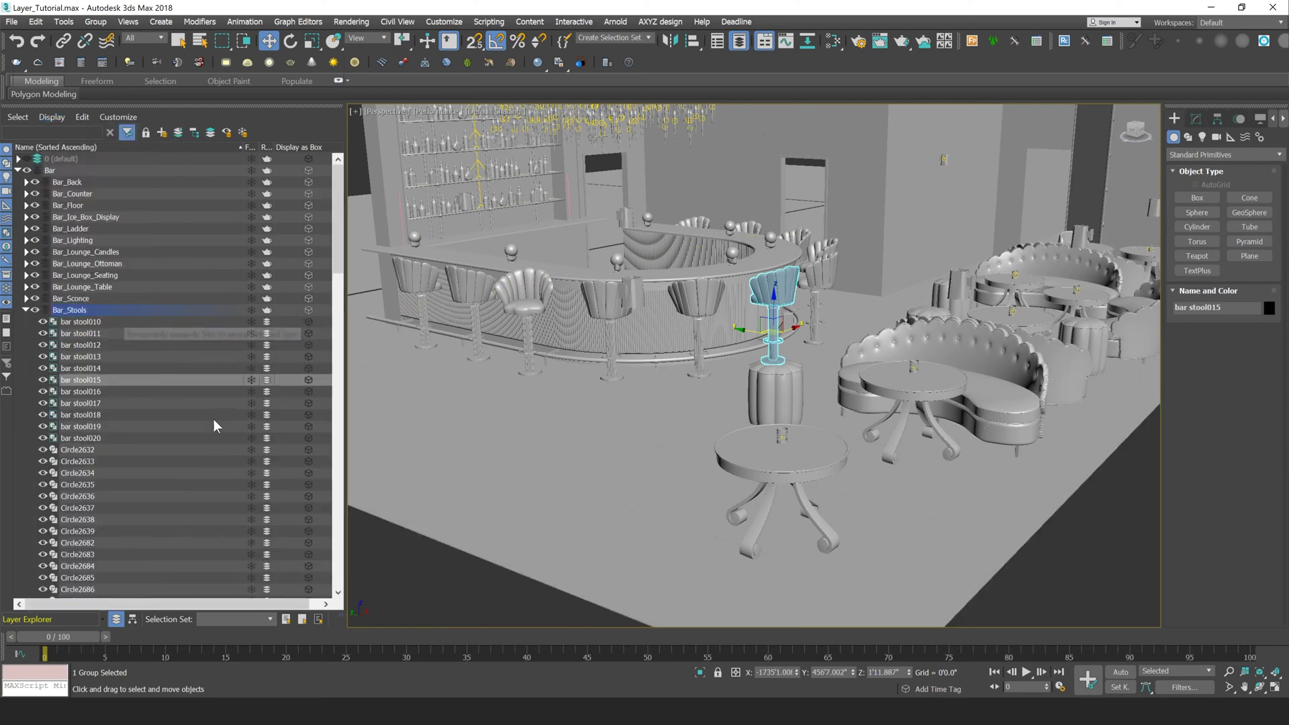
- Select several bar stools, the bar counter and a wall in turn to locate them in the layer tree, then collapse Bar_Walls
click(818, 272)
click(668, 292)
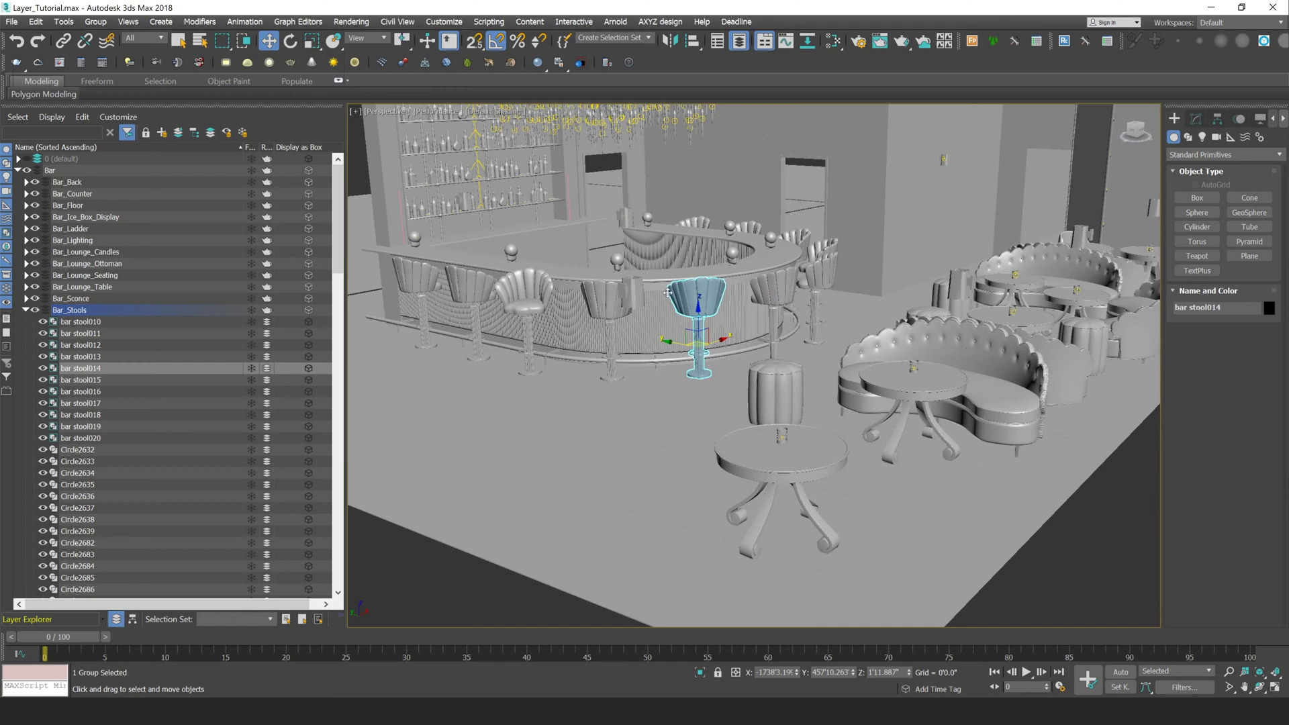
click(601, 293)
click(763, 262)
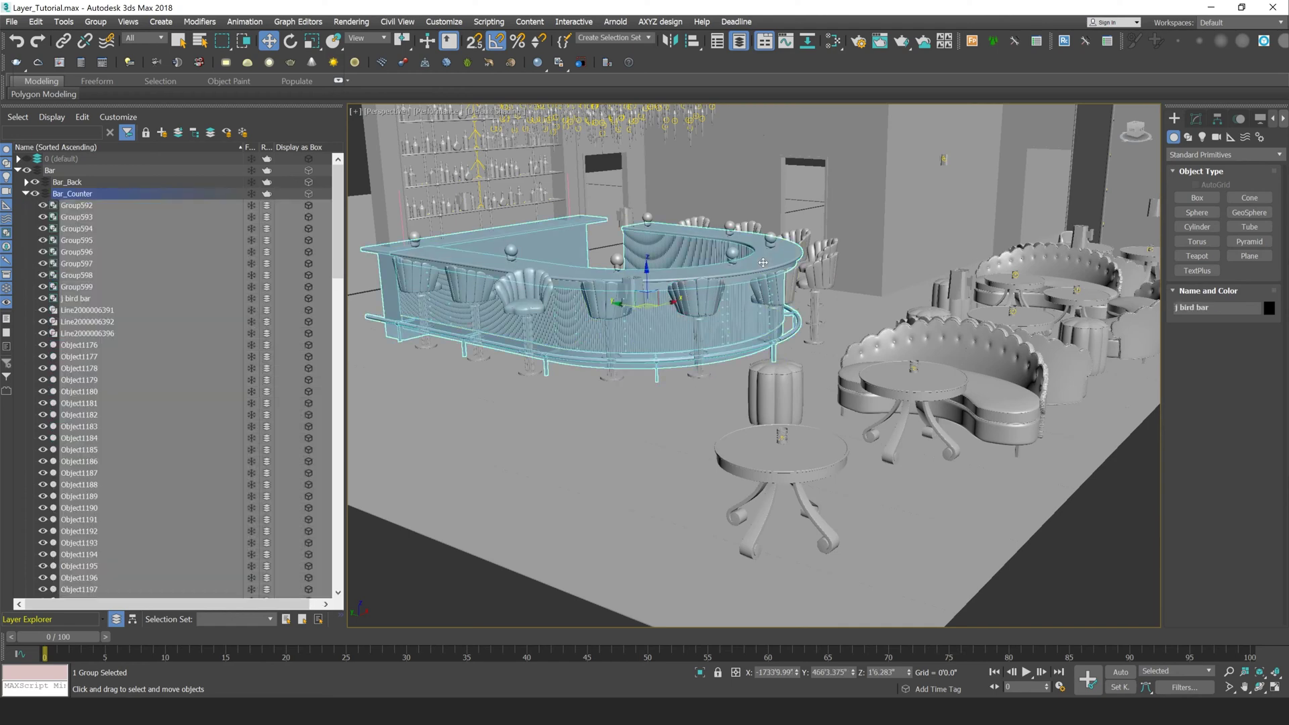
click(897, 224)
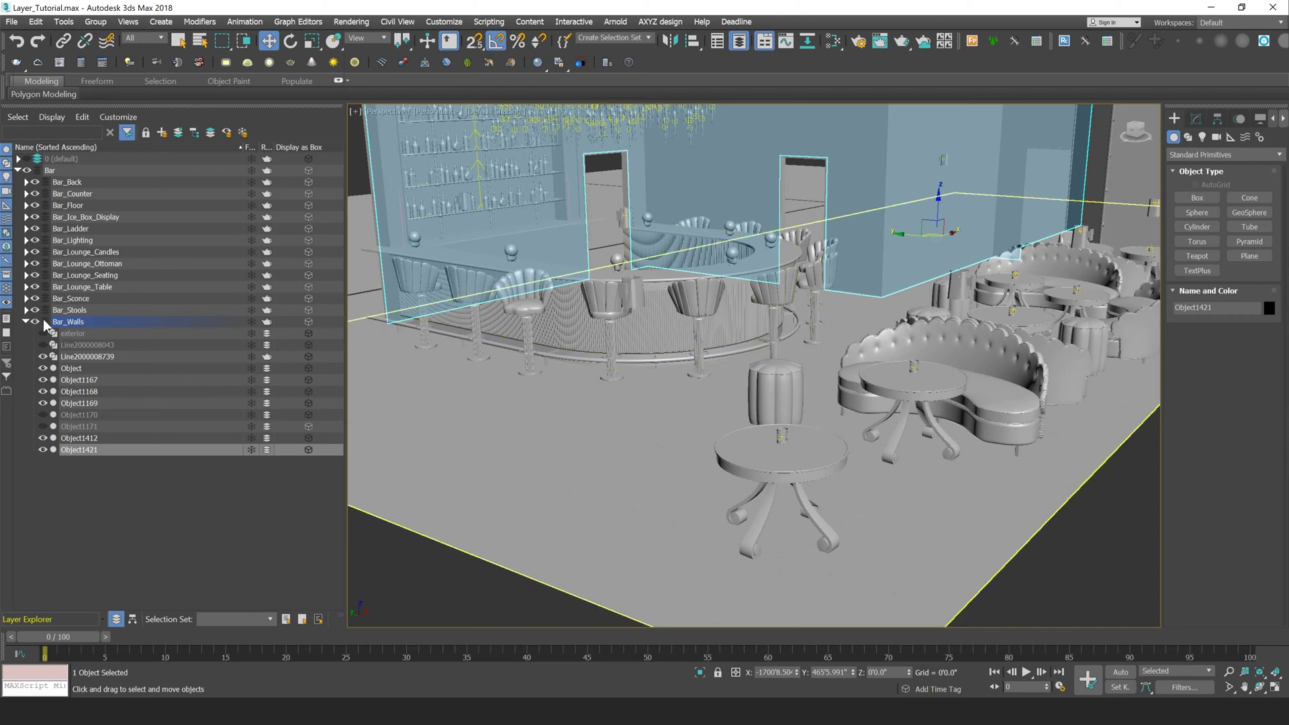
click(24, 322)
- Window-select the objects of the bar scene and look through the expanded layer tree from top to bottom
scroll(743, 306, down, 7)
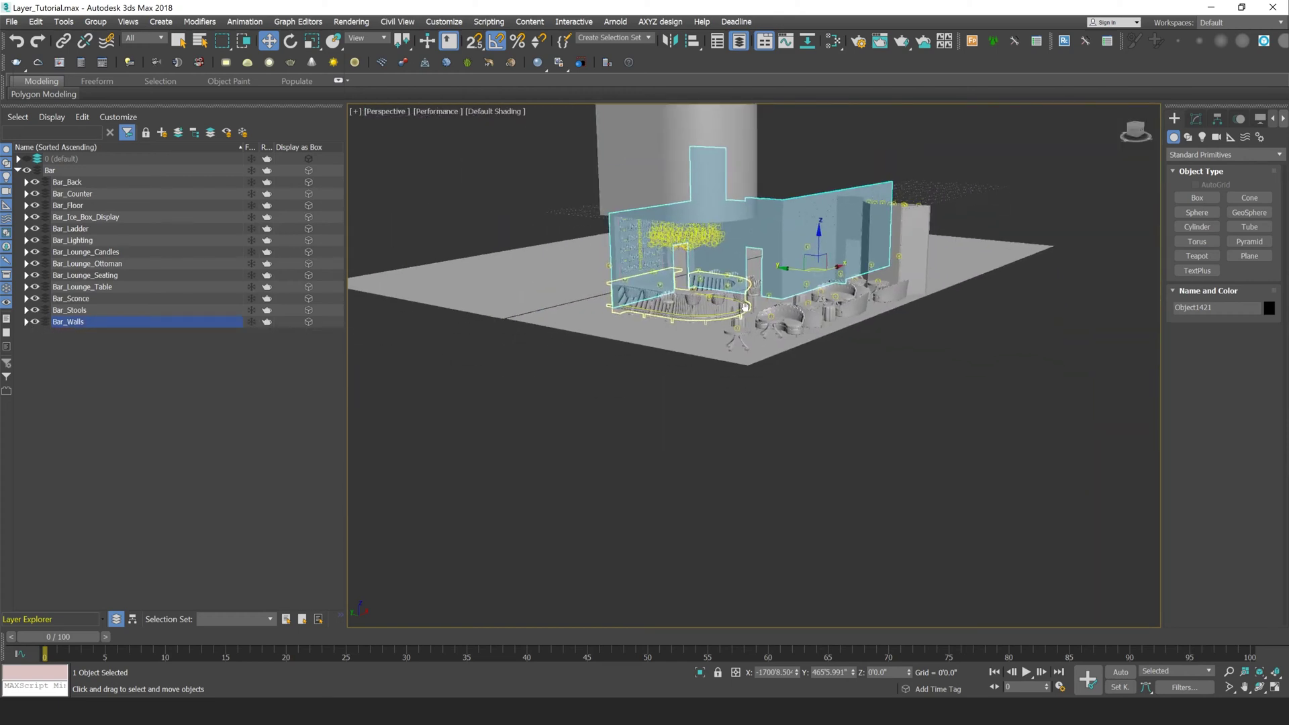
drag(955, 409, 586, 234)
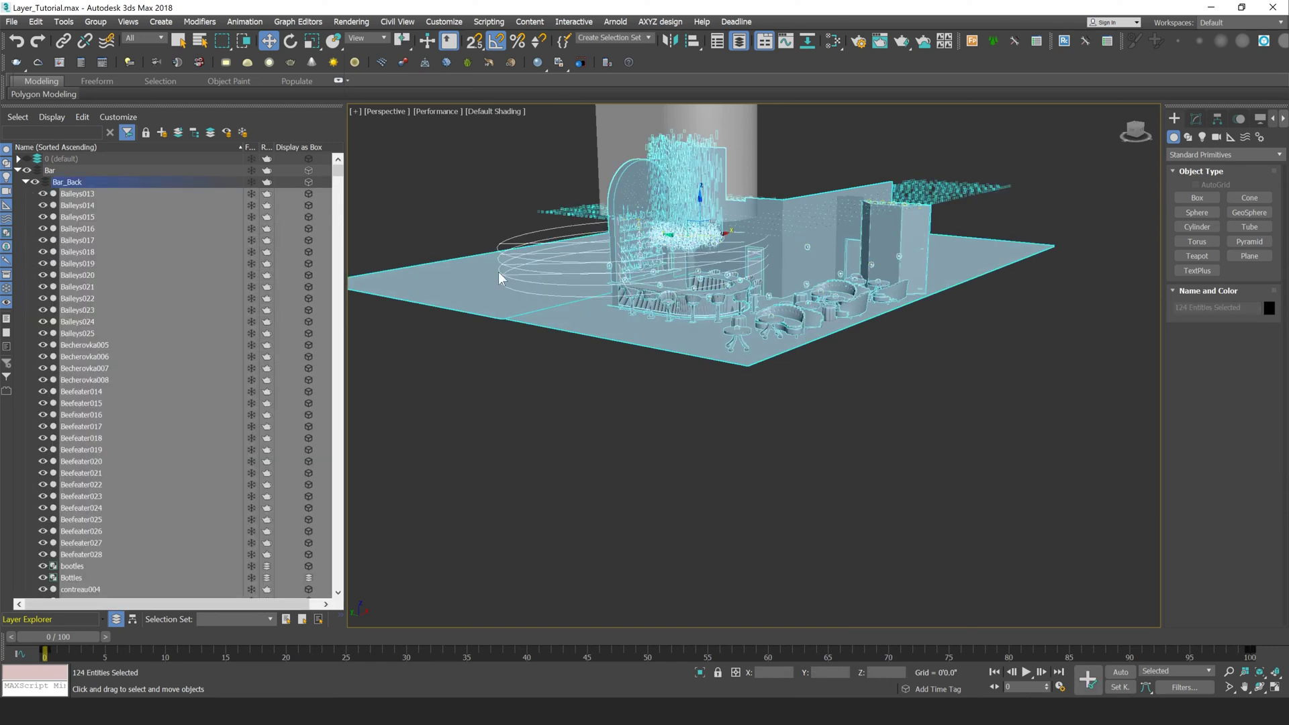
click(974, 487)
drag(1046, 441, 622, 285)
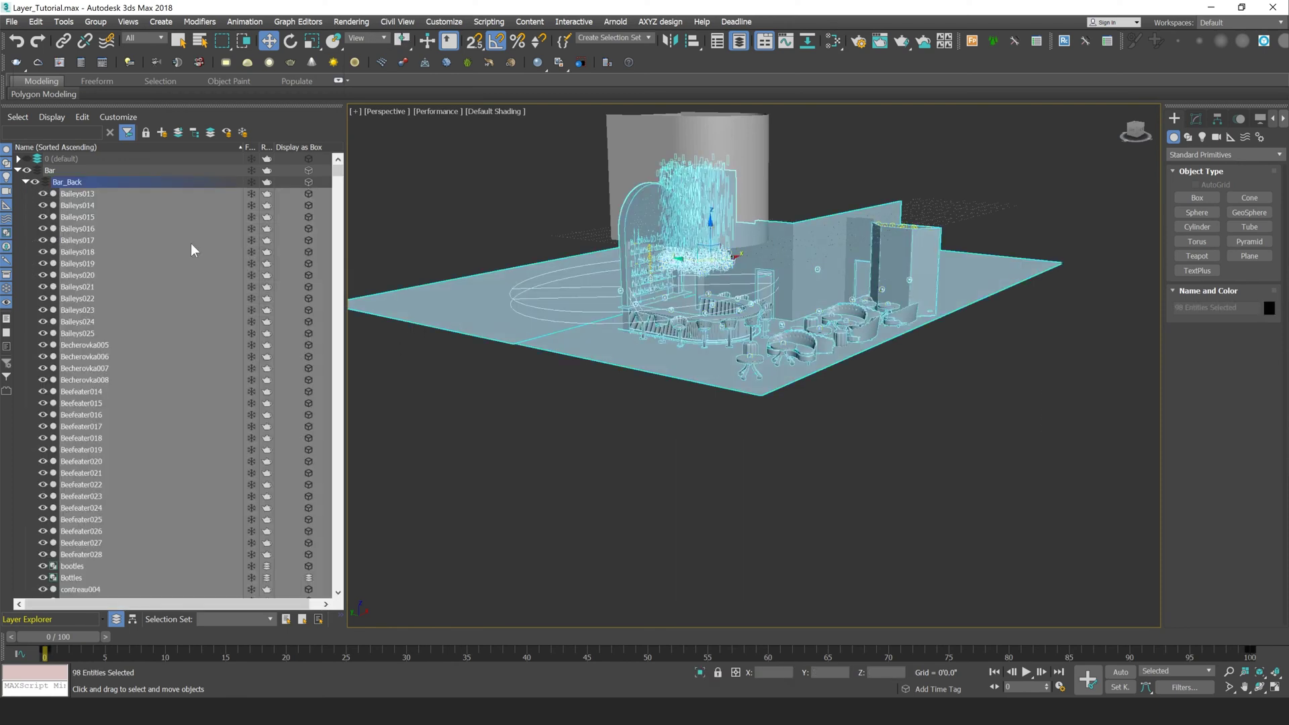
drag(339, 183, 315, 583)
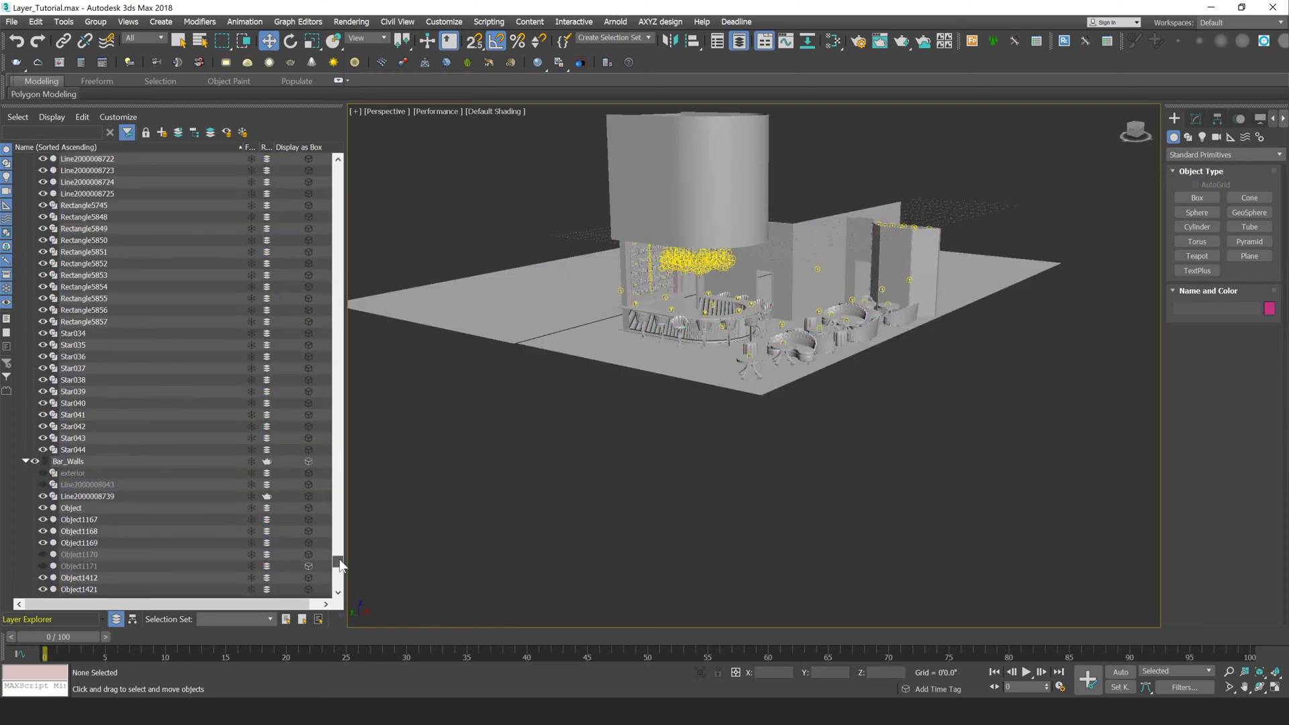
drag(340, 560, 321, 157)
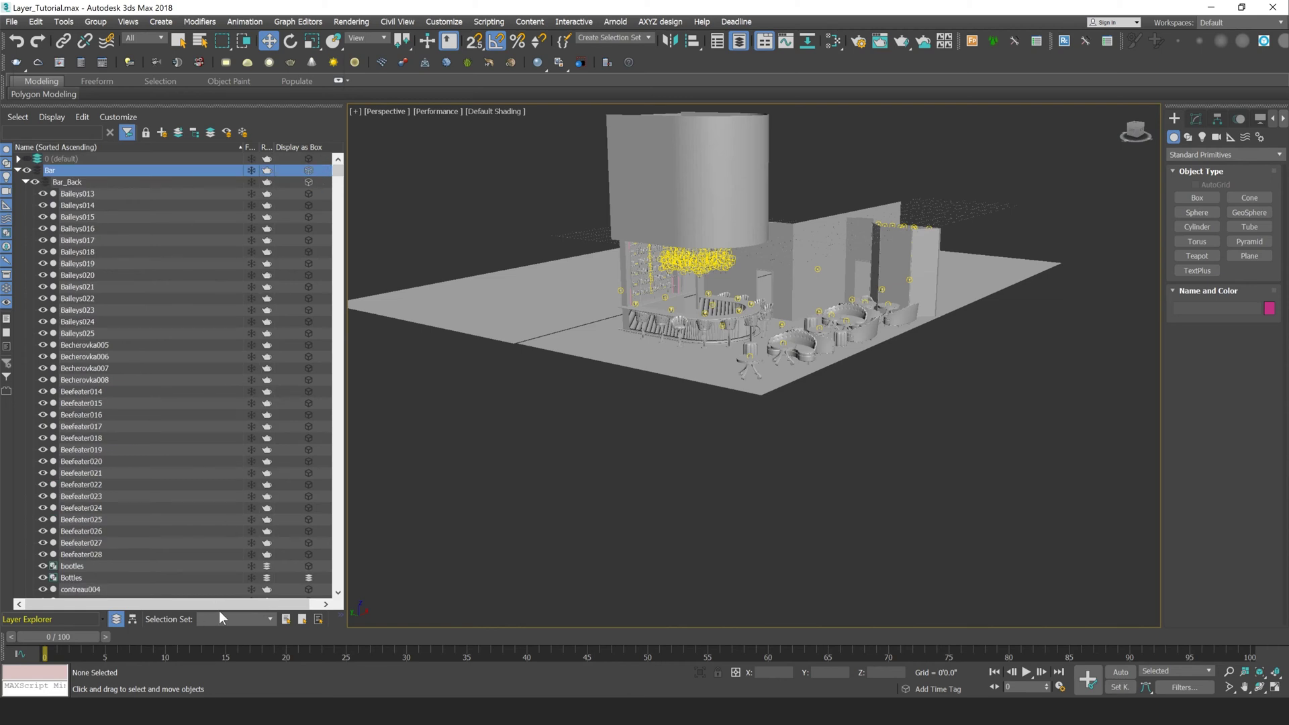
- Collapse all layers in the tree, then expand the Bar layer to list its sublayers
click(54, 118)
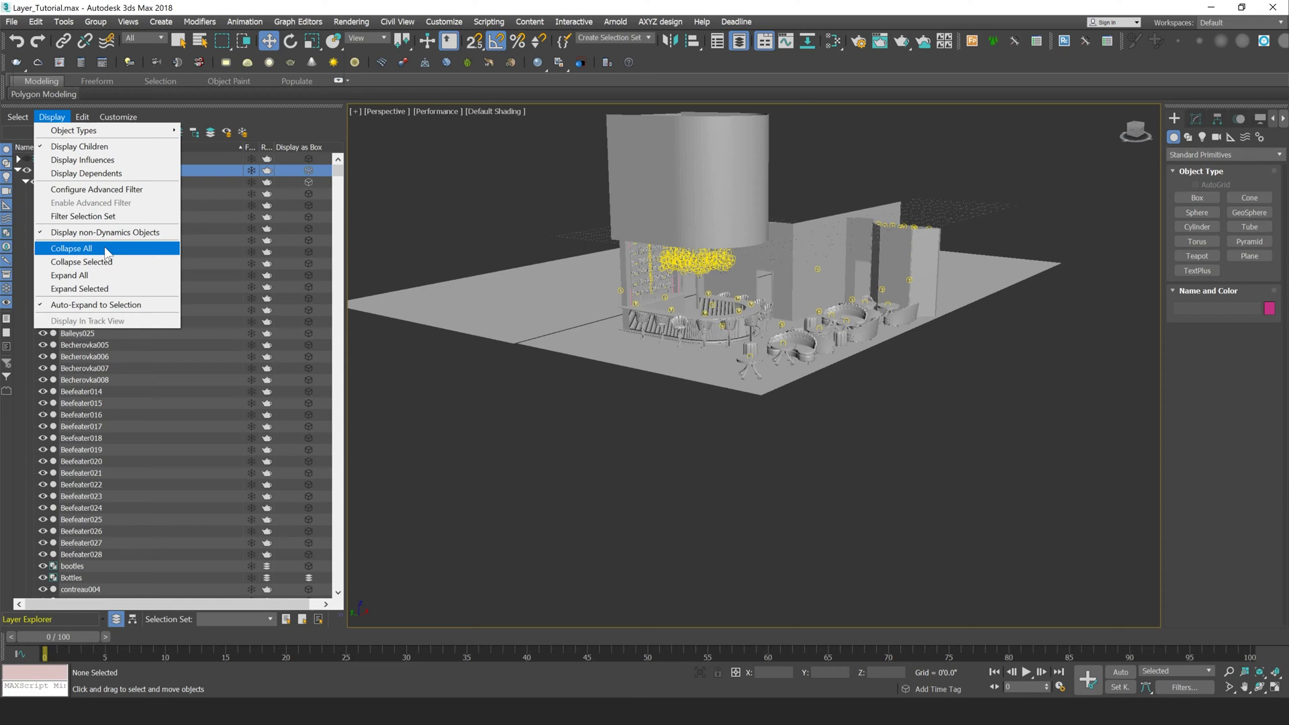
click(71, 249)
click(17, 171)
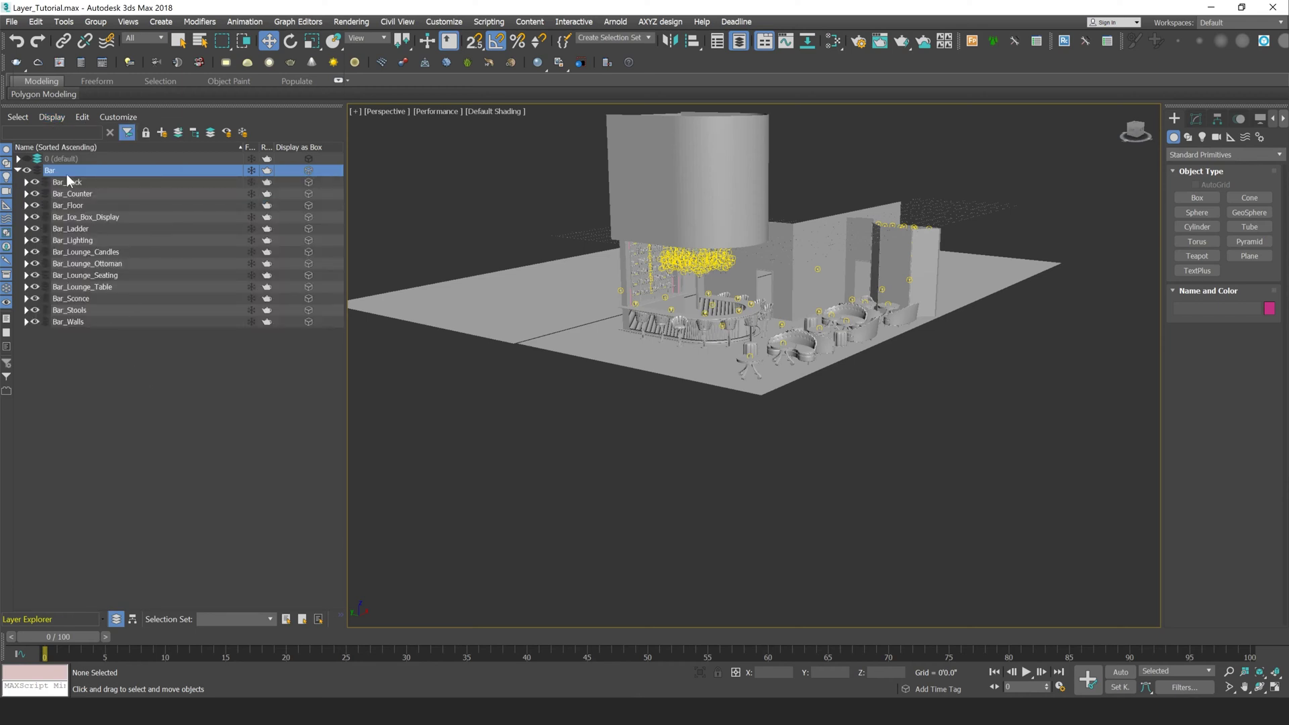
- Try to expand all layers in the tree with Expand All
click(52, 119)
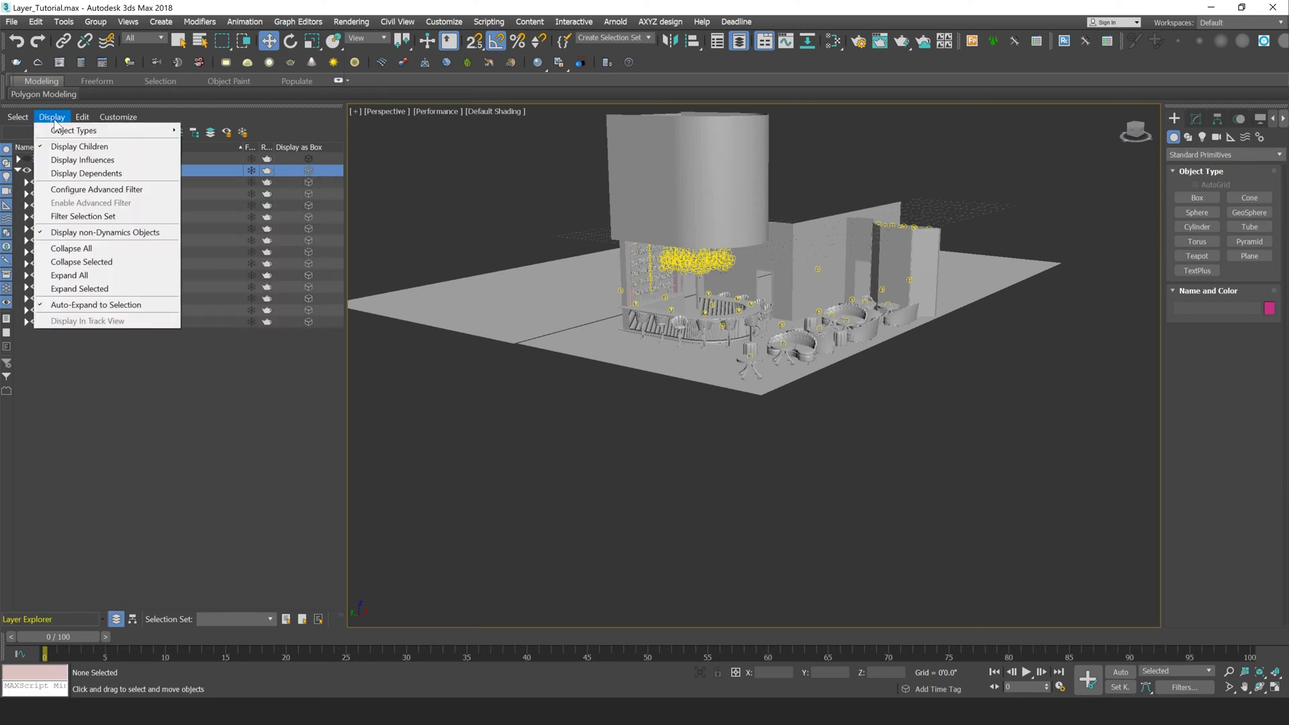
click(79, 93)
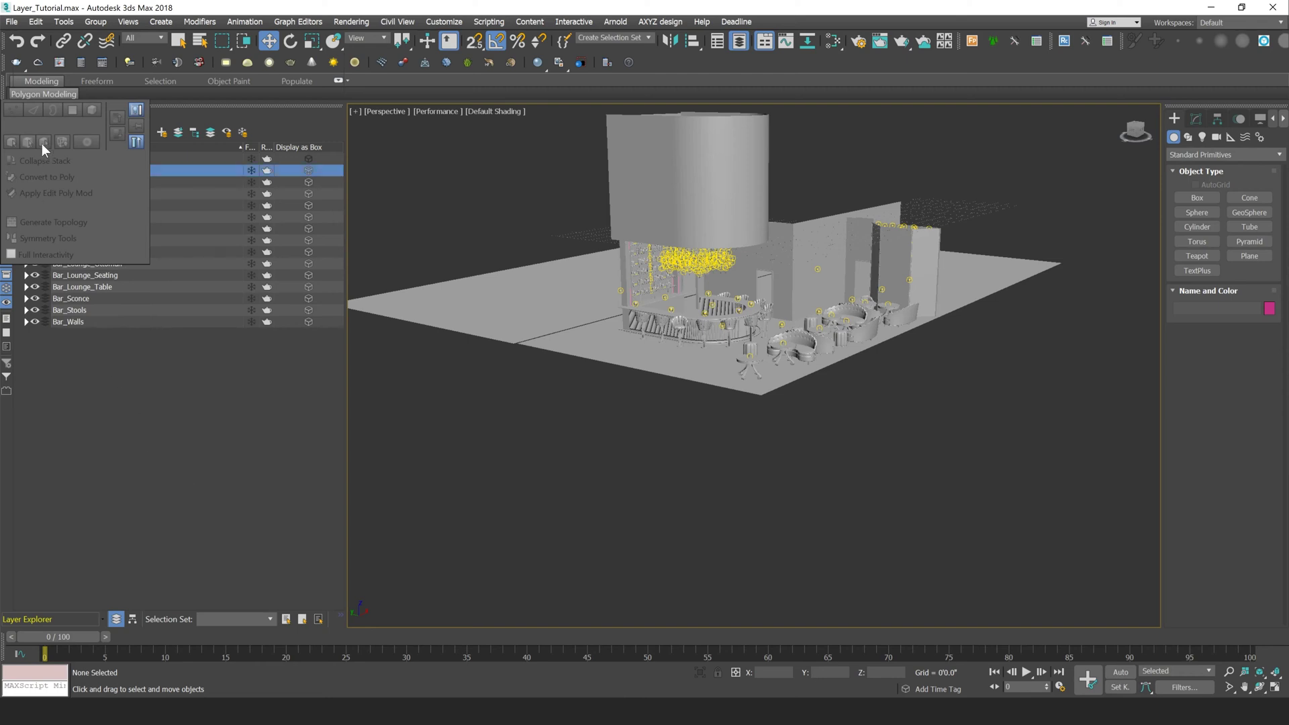
click(47, 118)
click(45, 118)
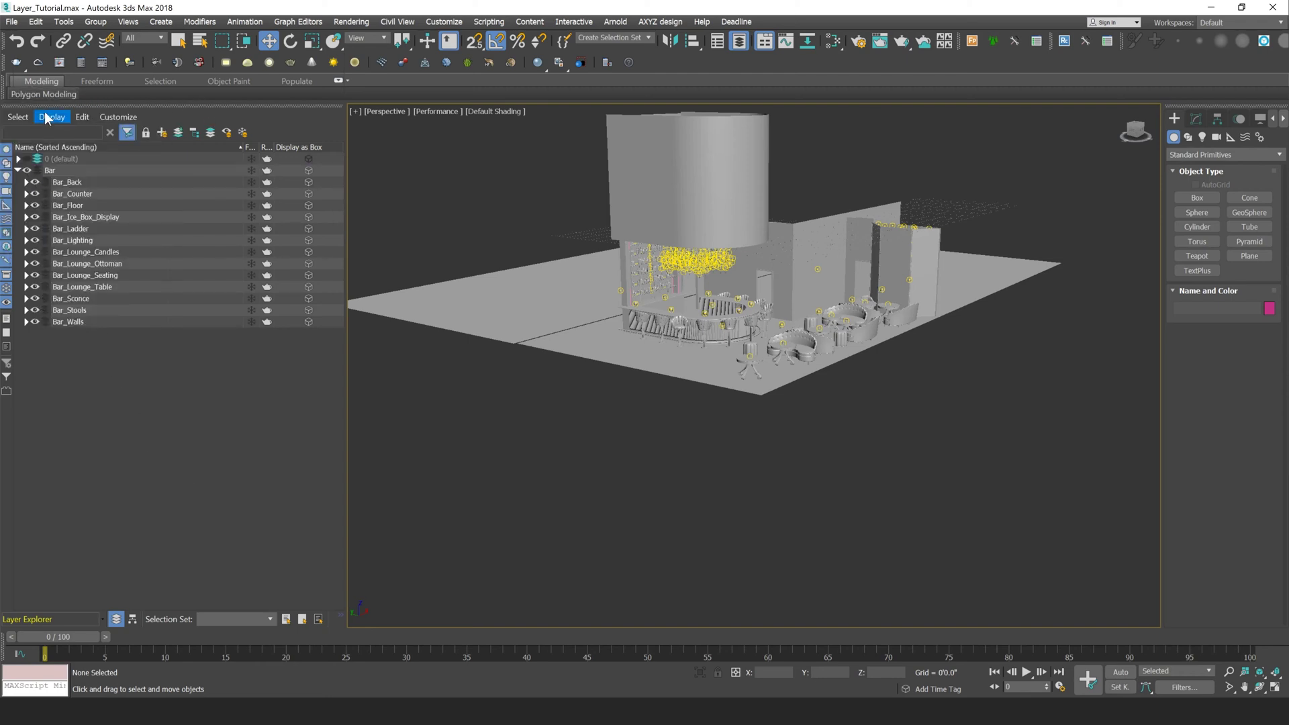
click(46, 118)
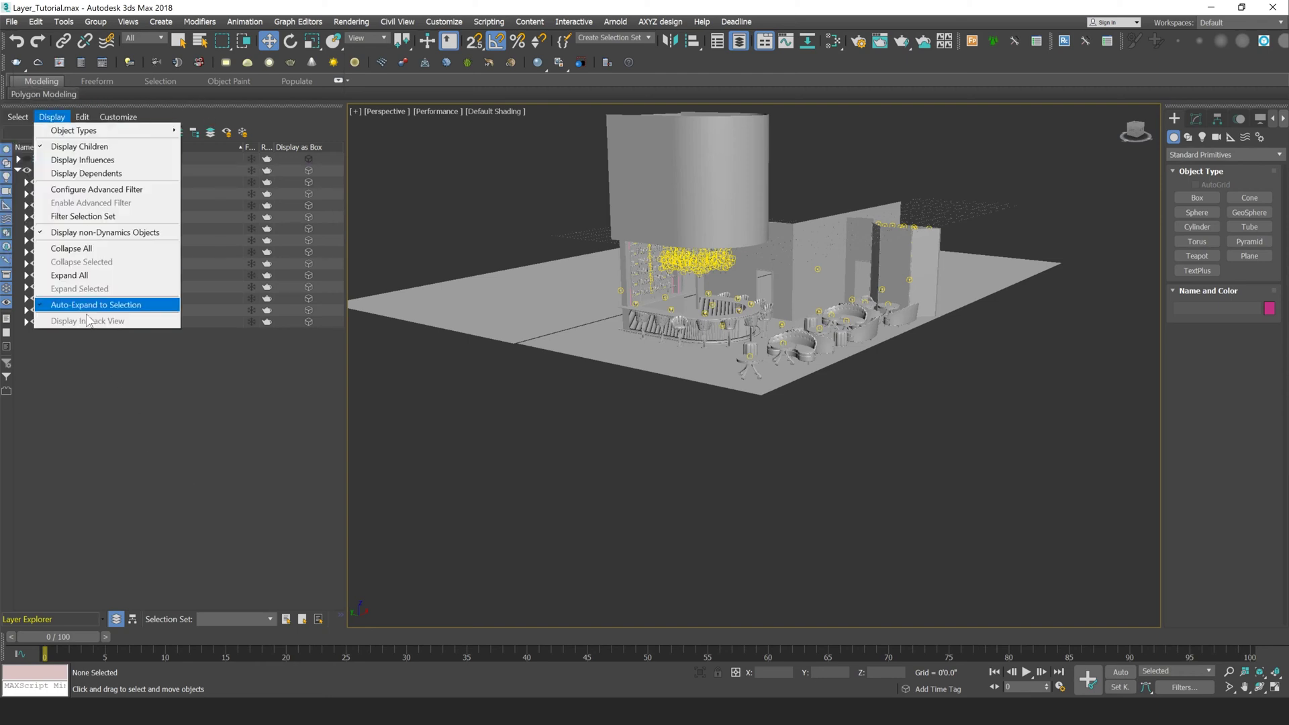
click(93, 278)
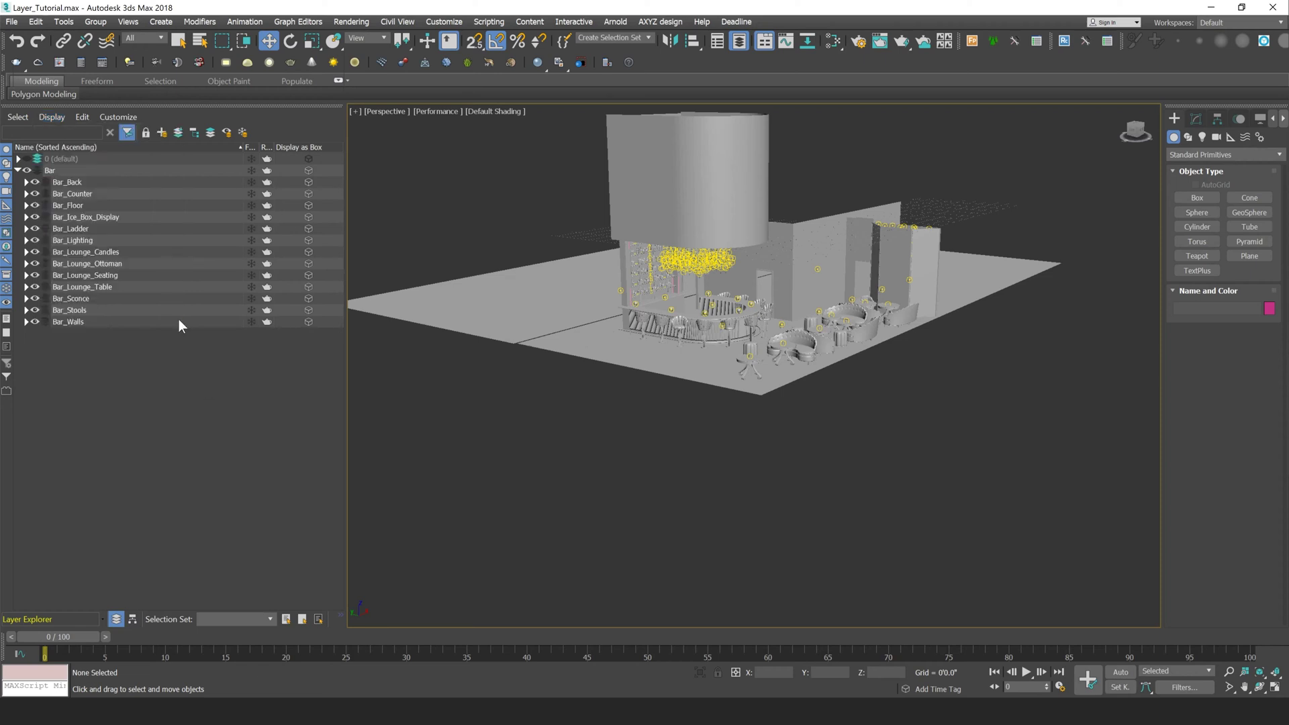
- Expand only the Bar_Back layer using Expand Selected
click(89, 180)
click(65, 117)
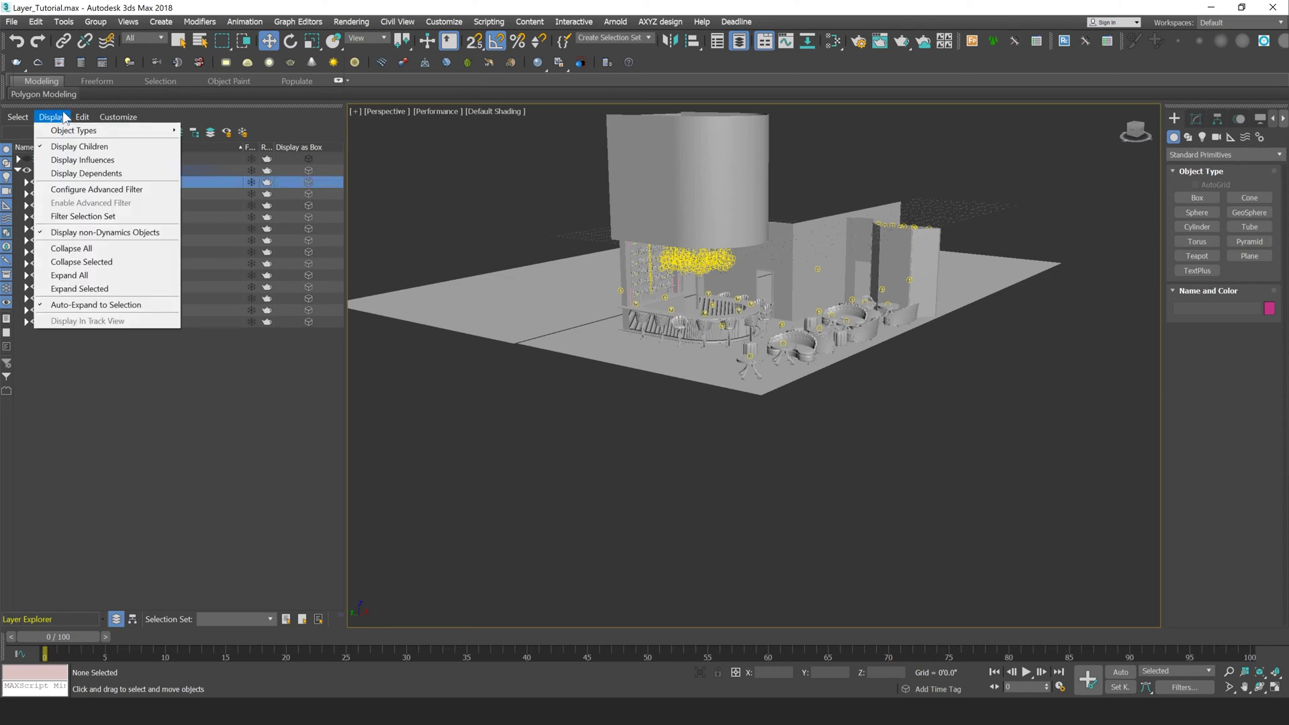
click(86, 289)
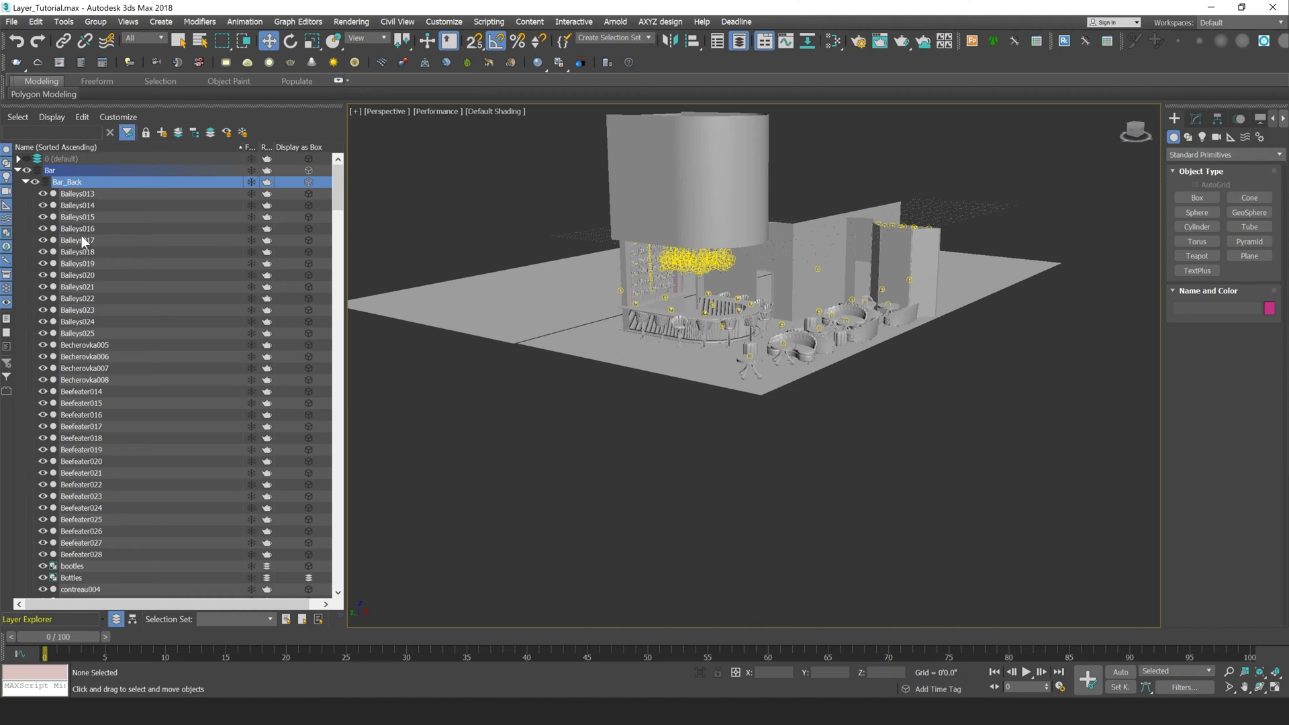
- Collapse only the Bar_Back layer using Collapse Selected, then clear the layer selection
click(52, 117)
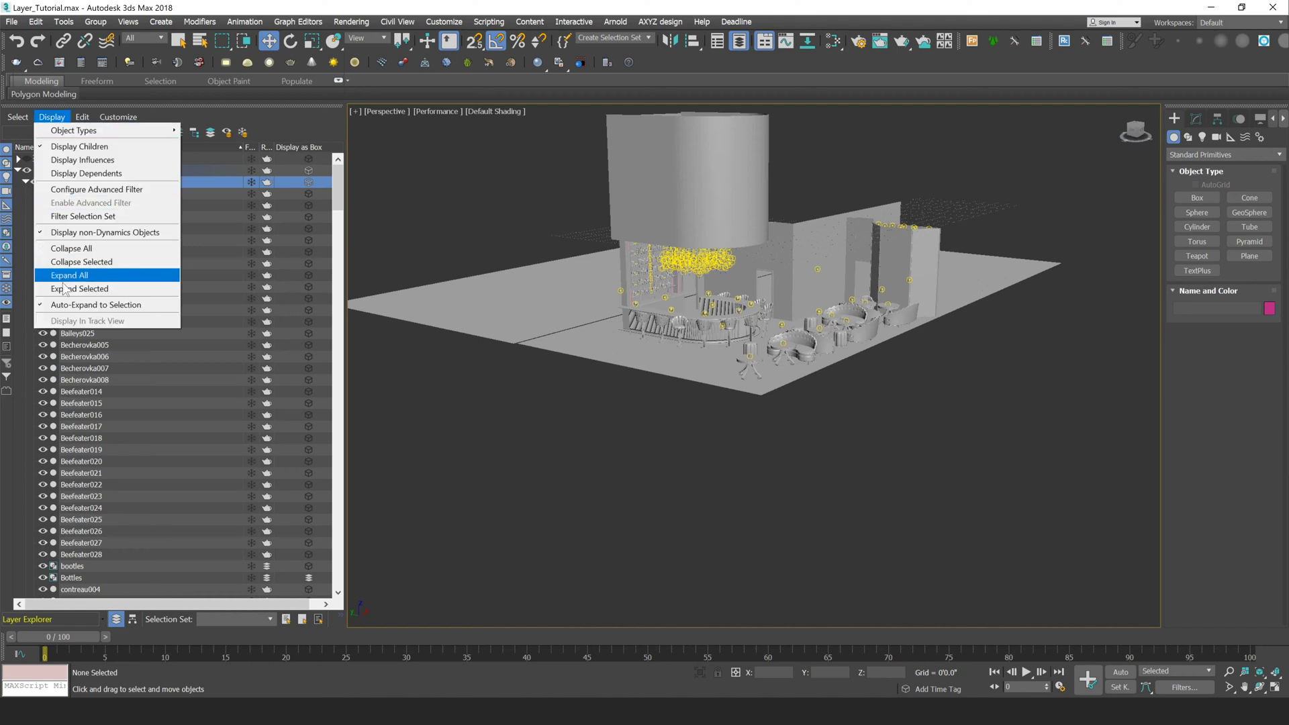
click(99, 263)
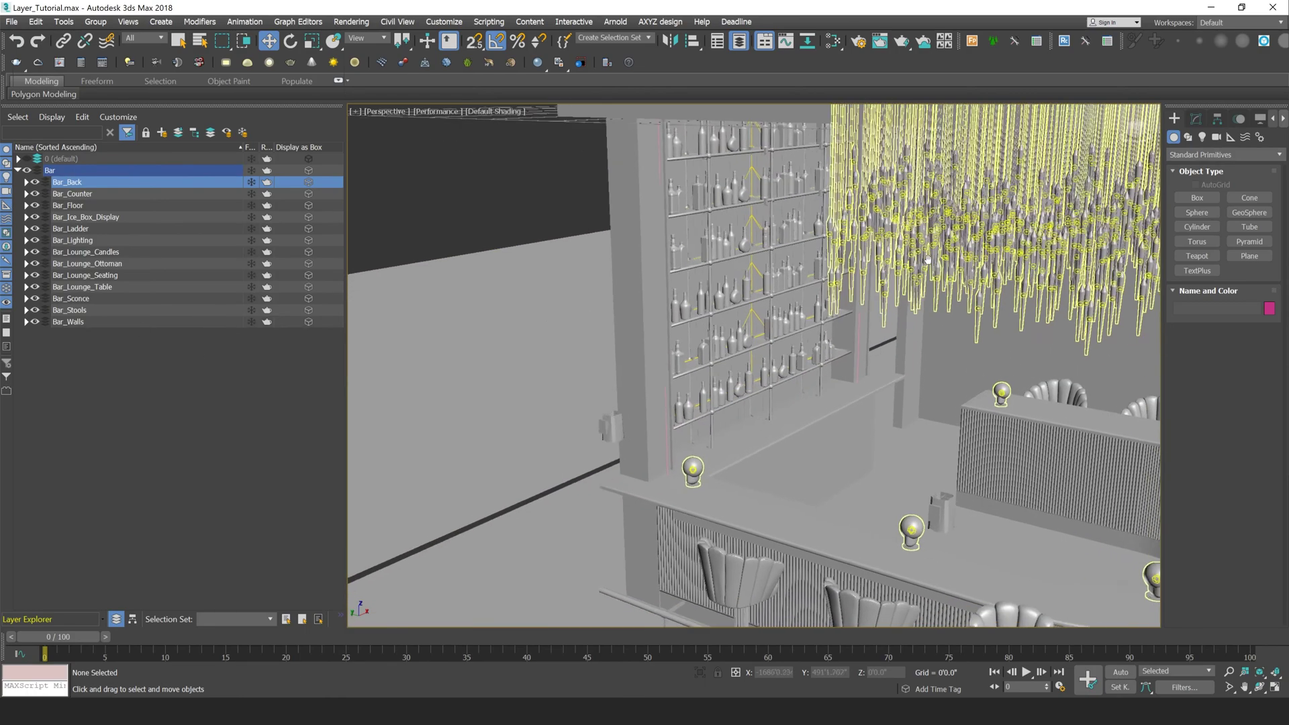
middle_drag(900, 250, 683, 178)
scroll(739, 228, down, 6)
middle_drag(809, 277, 725, 264)
scroll(725, 264, up, 6)
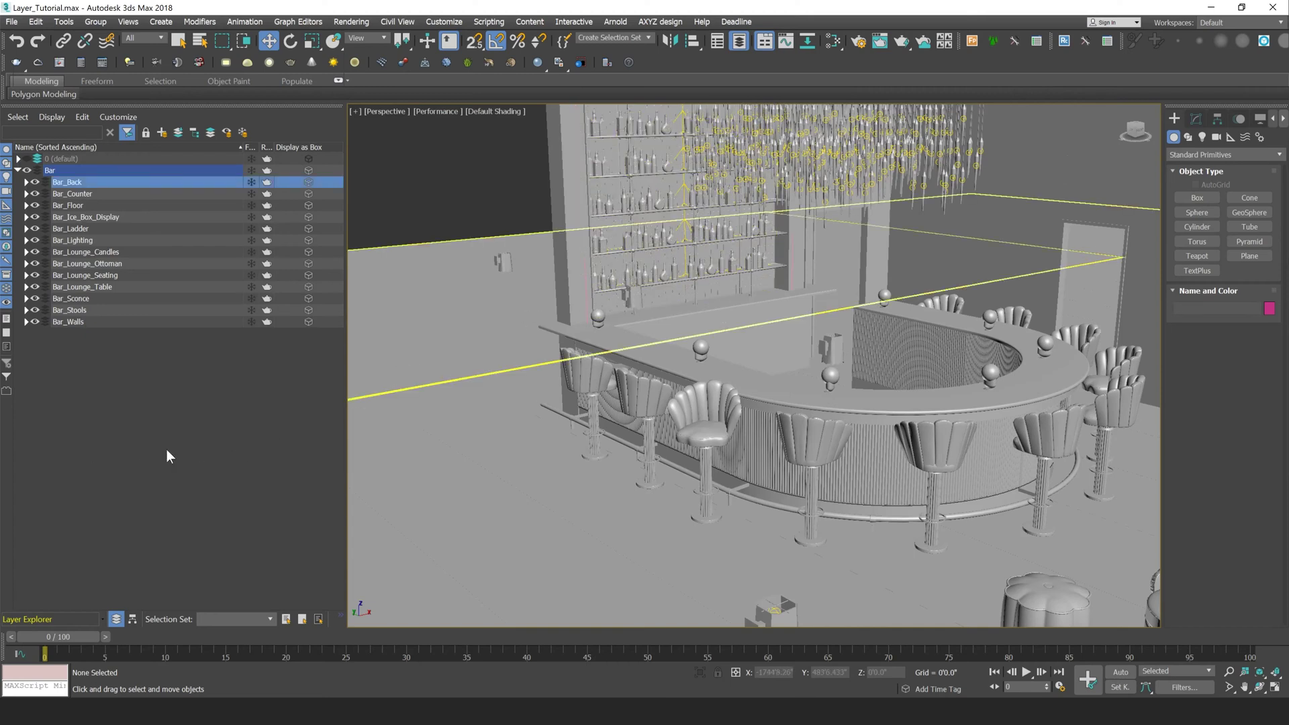
click(167, 449)
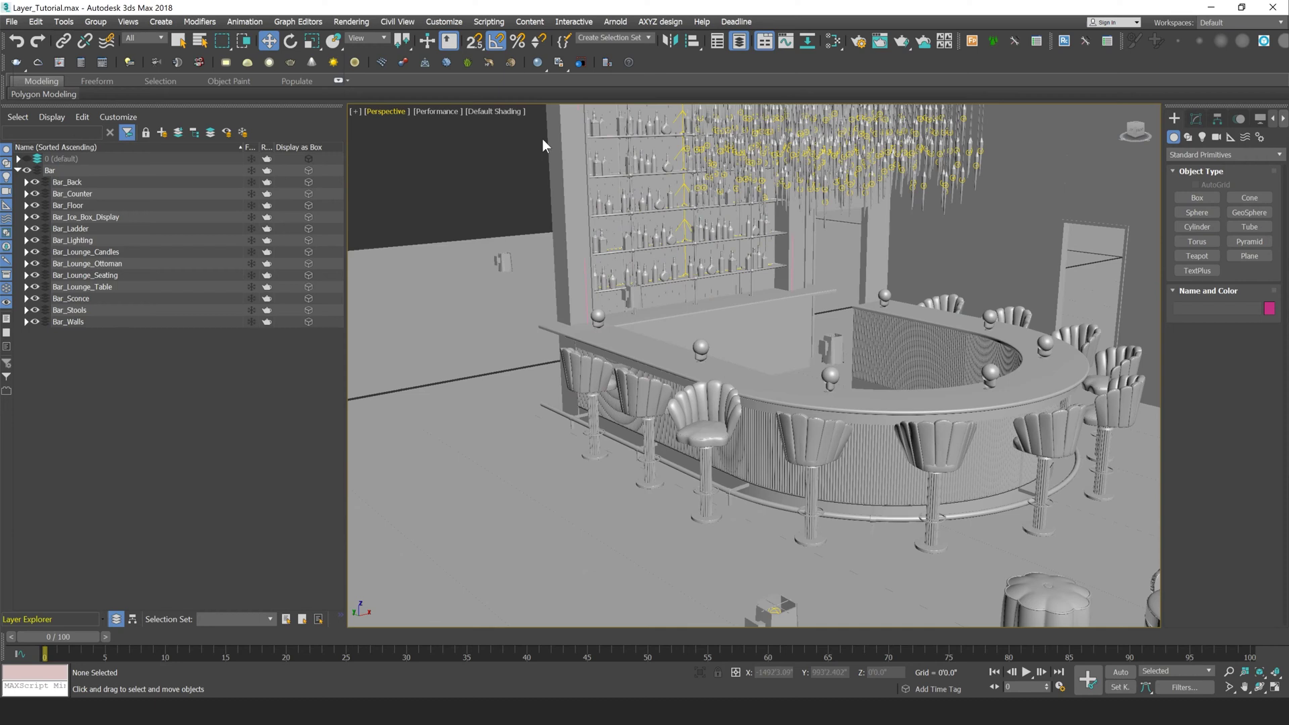
- Create a new sublayer inside the Bar layer and name it Bar_Bottles
click(70, 170)
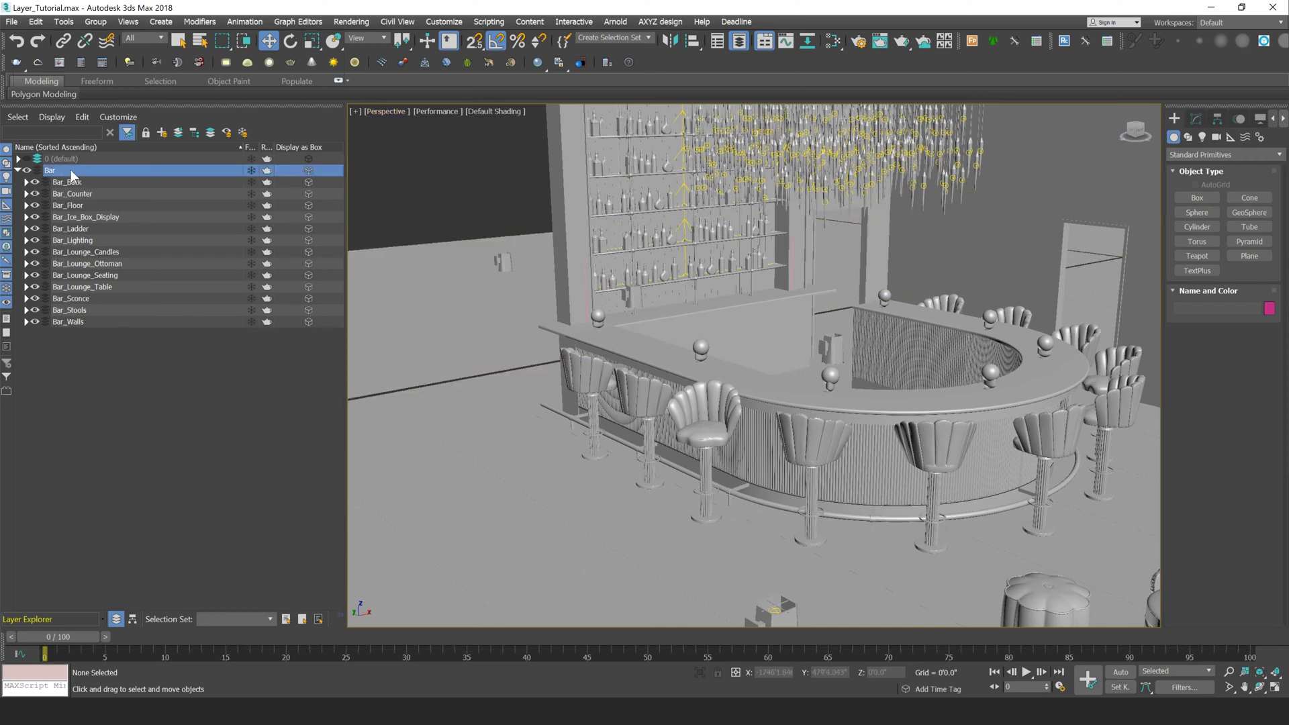
click(162, 133)
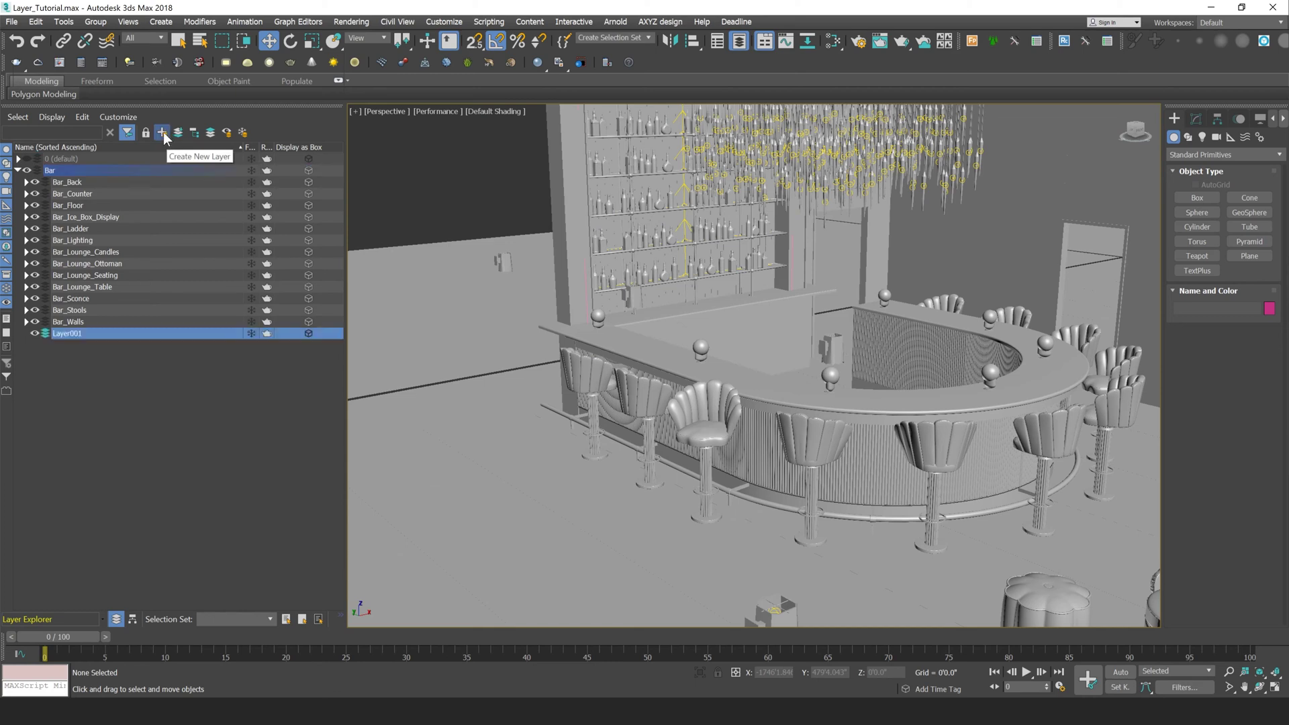
double_click(79, 332)
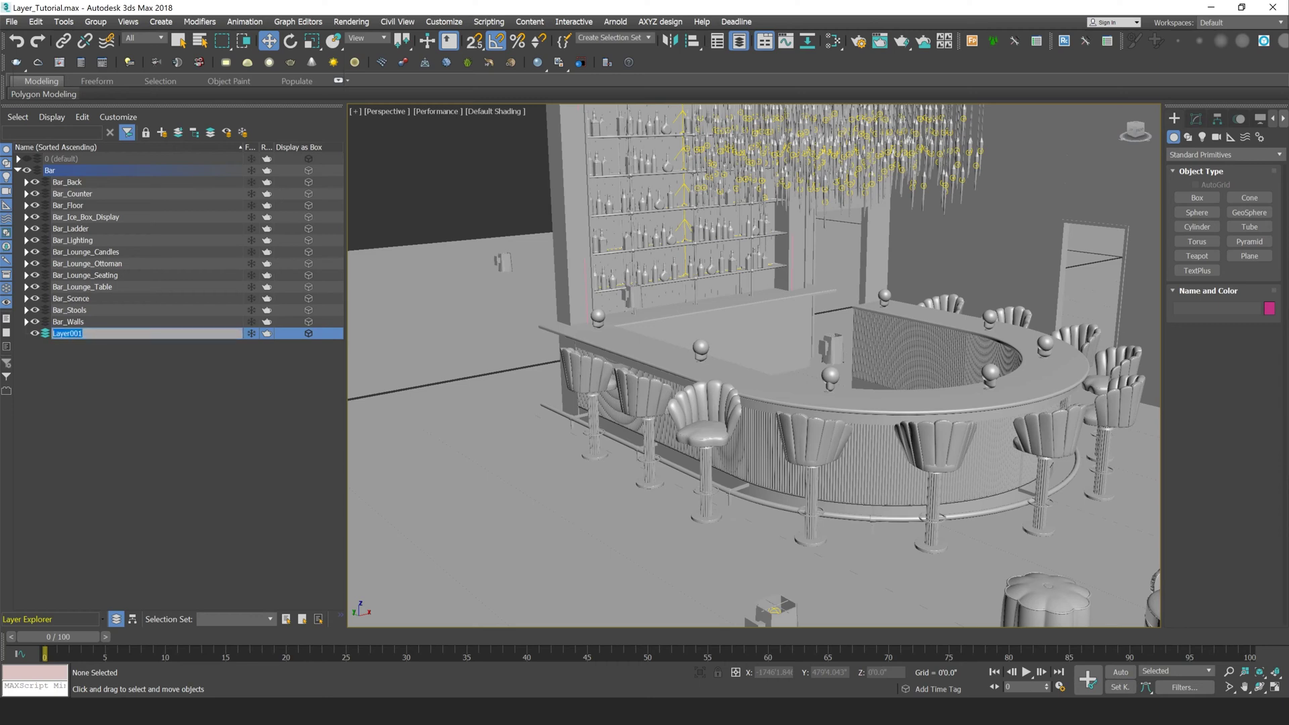
text(Bar_Bottles)
click(53, 420)
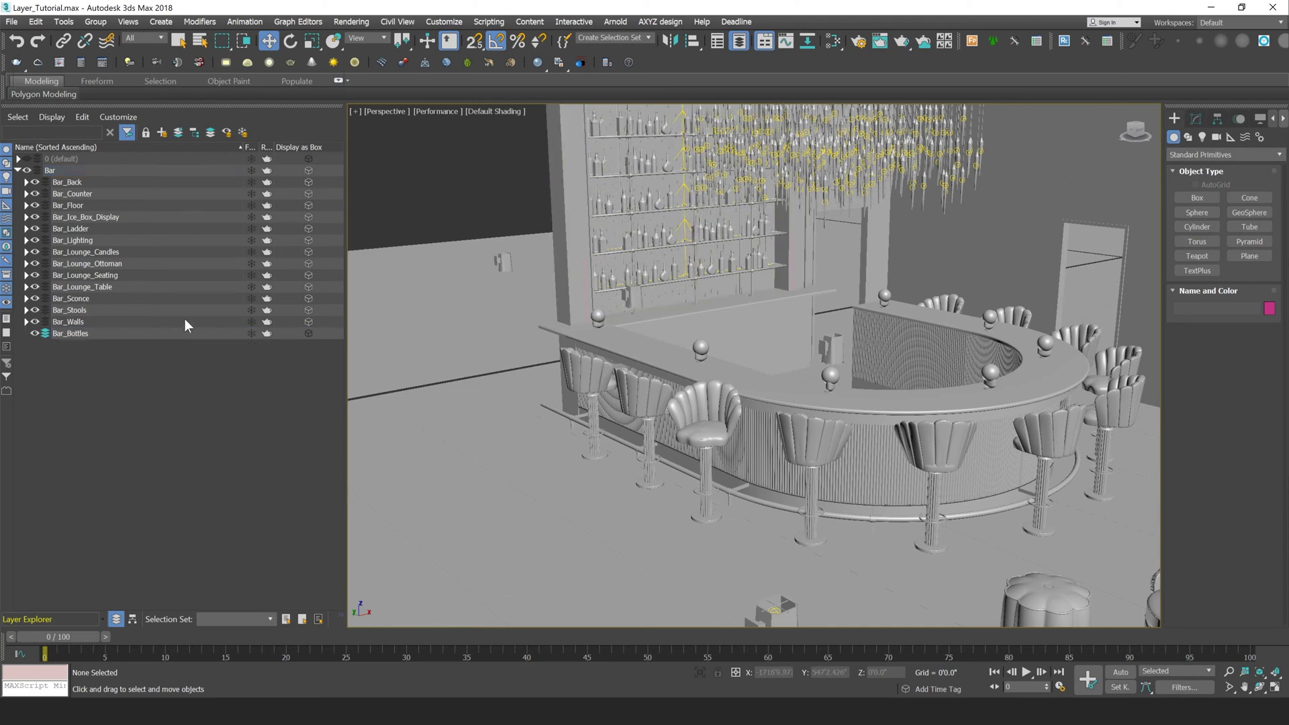
- Delete the empty Bar_Bottles layer
click(91, 333)
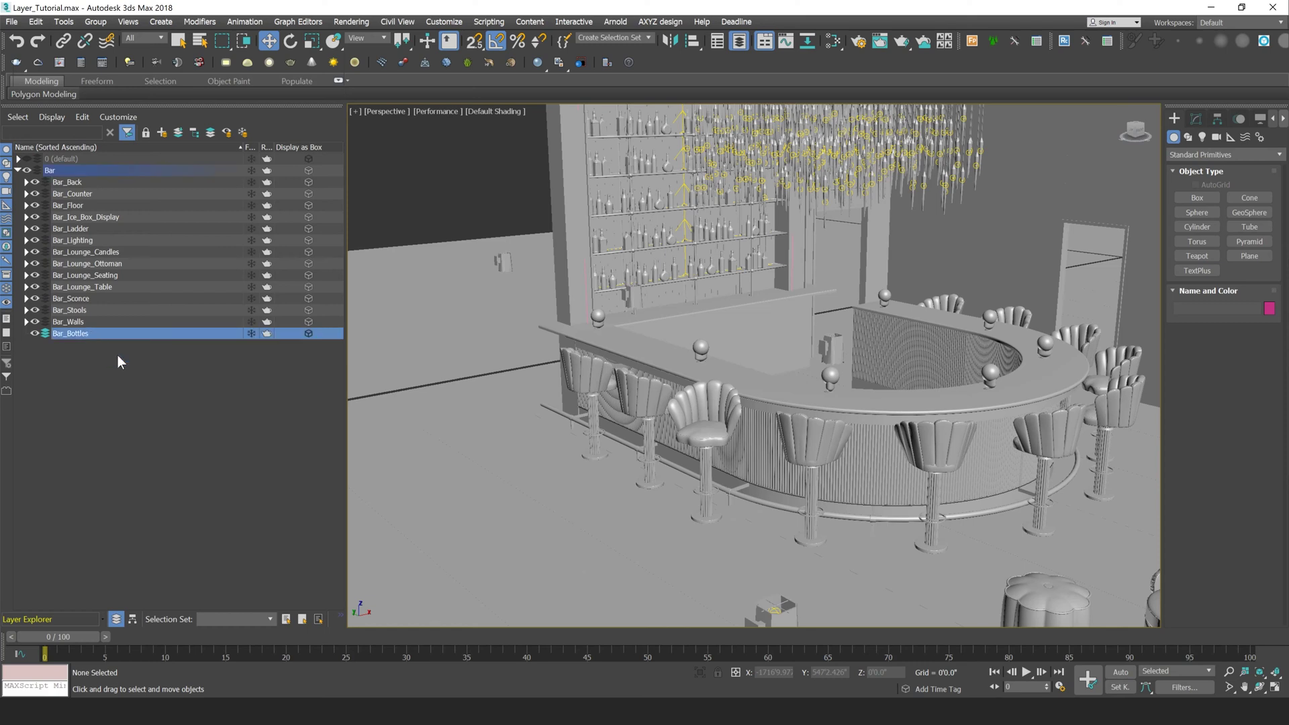
right_click(86, 333)
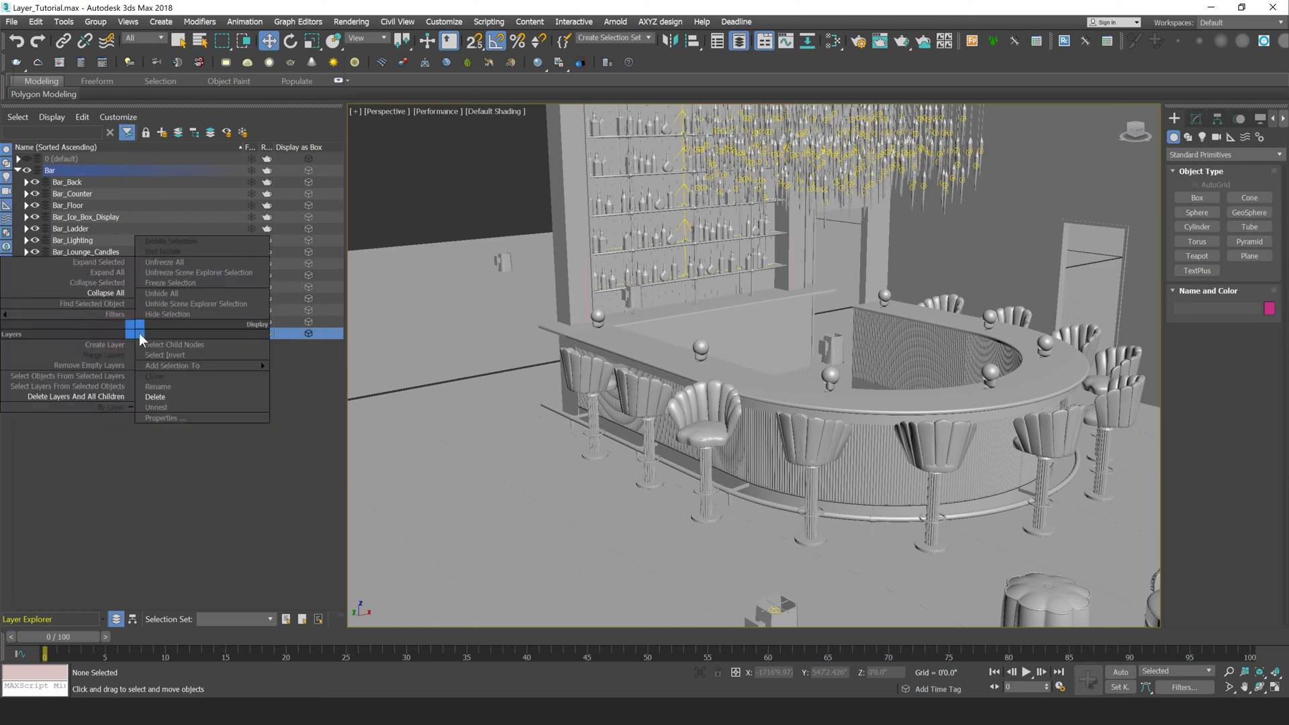
click(172, 397)
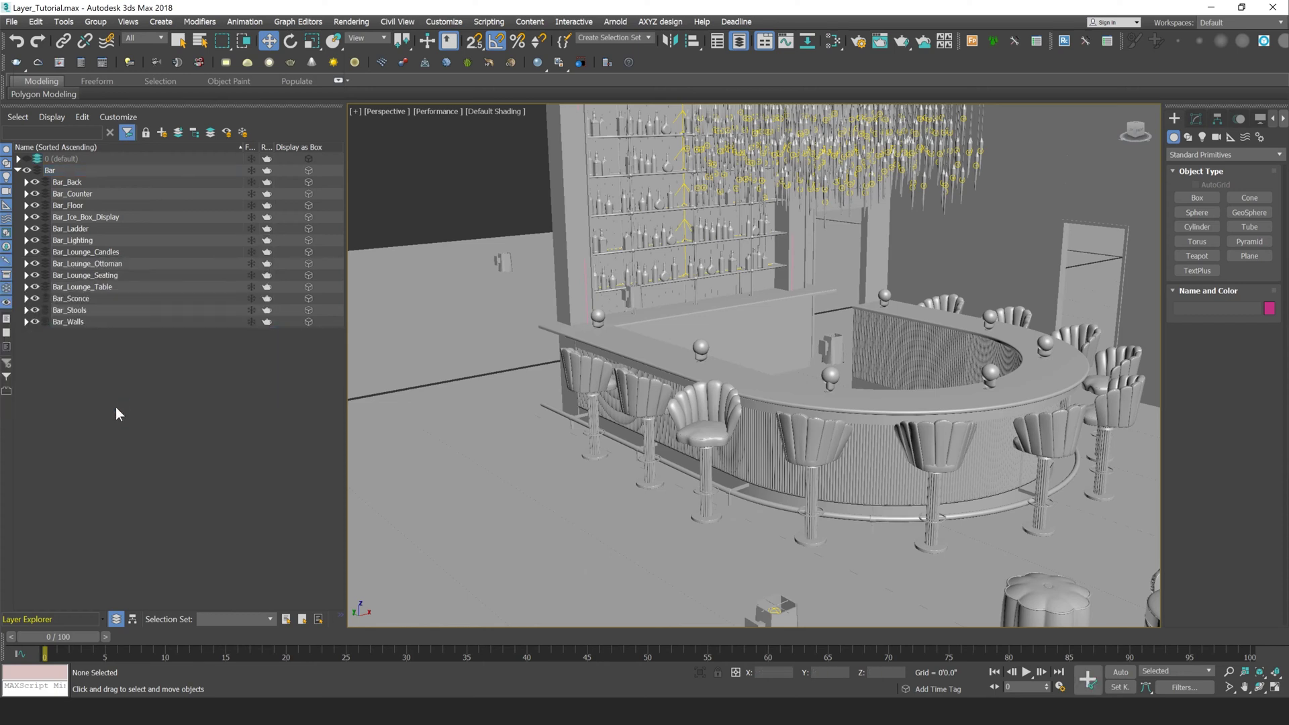
- Create another new sublayer inside the Bar layer with Create Layer, keeping its default name
click(58, 172)
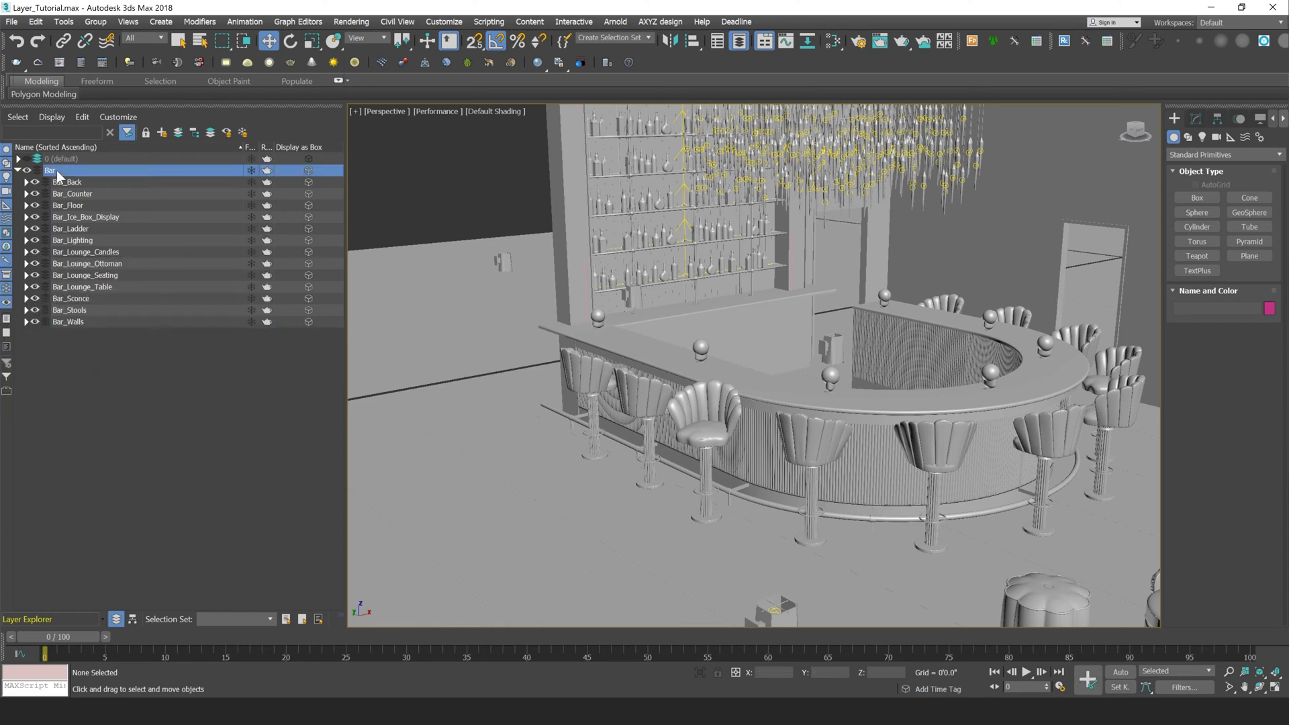
right_click(58, 173)
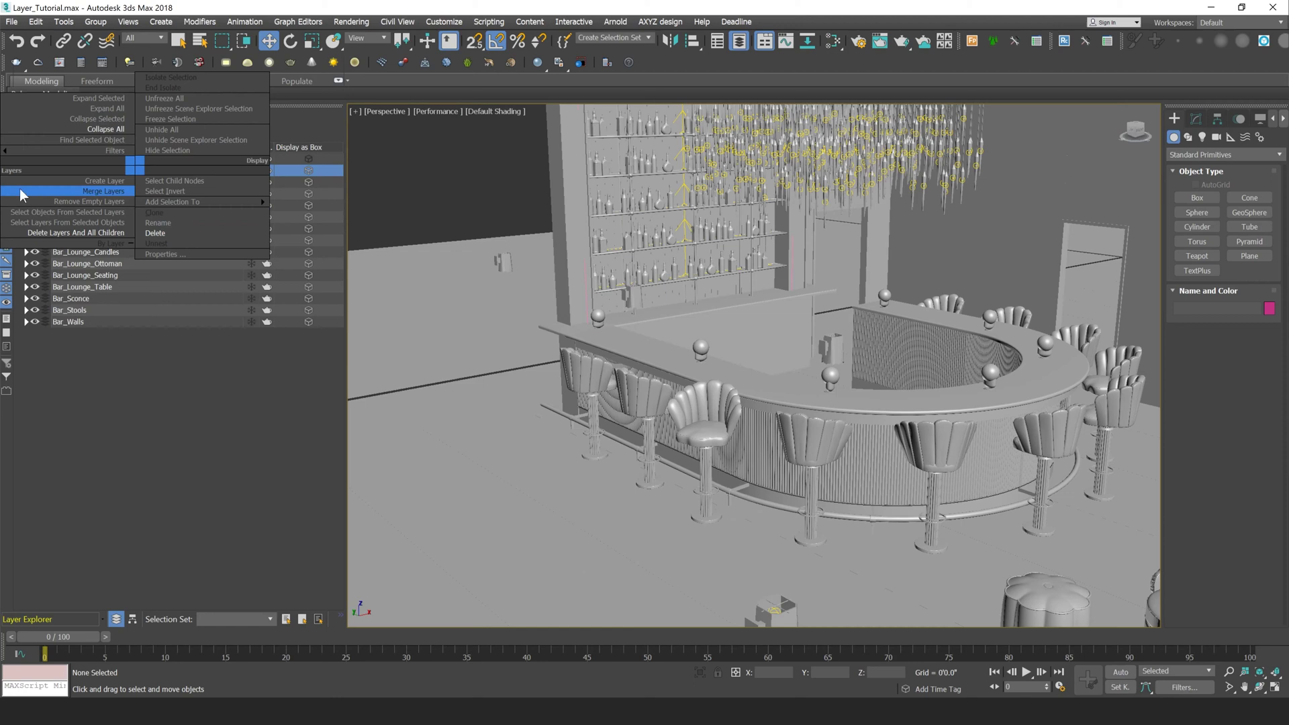
click(112, 181)
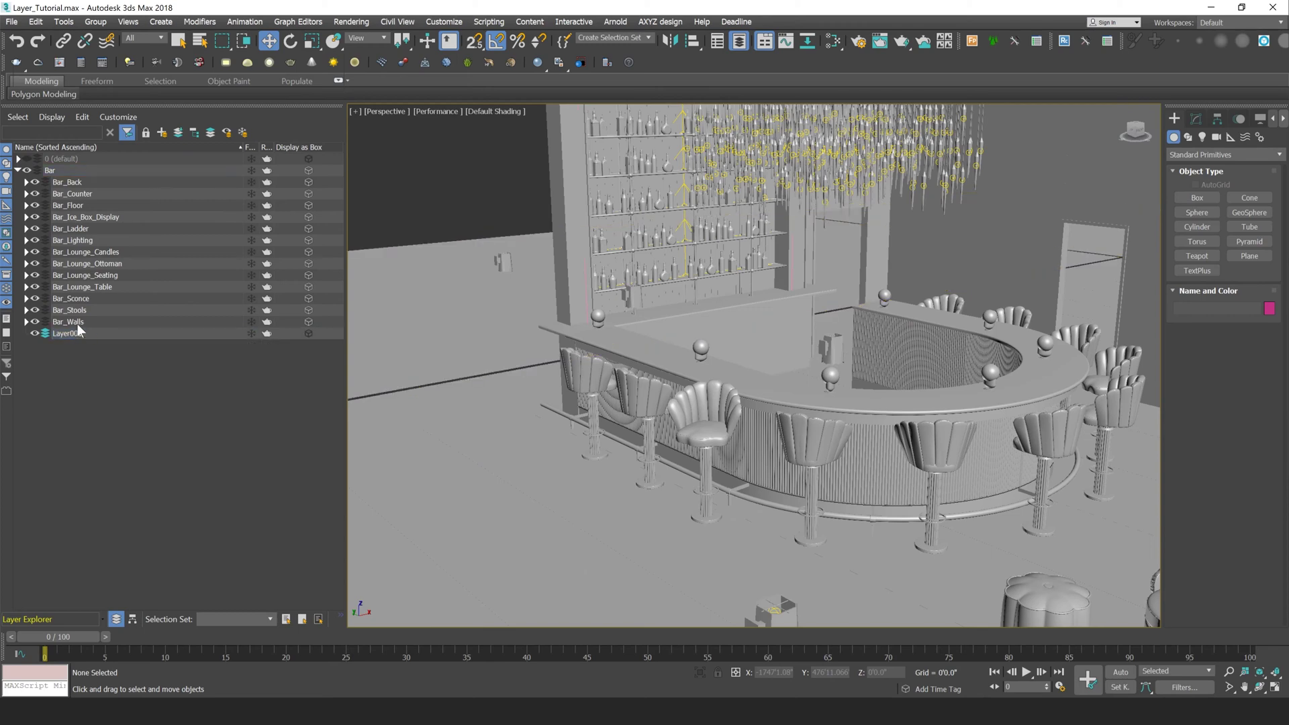
- Select the bottles group on the back shelves and move its objects from Bar_Back into Layer001
click(648, 238)
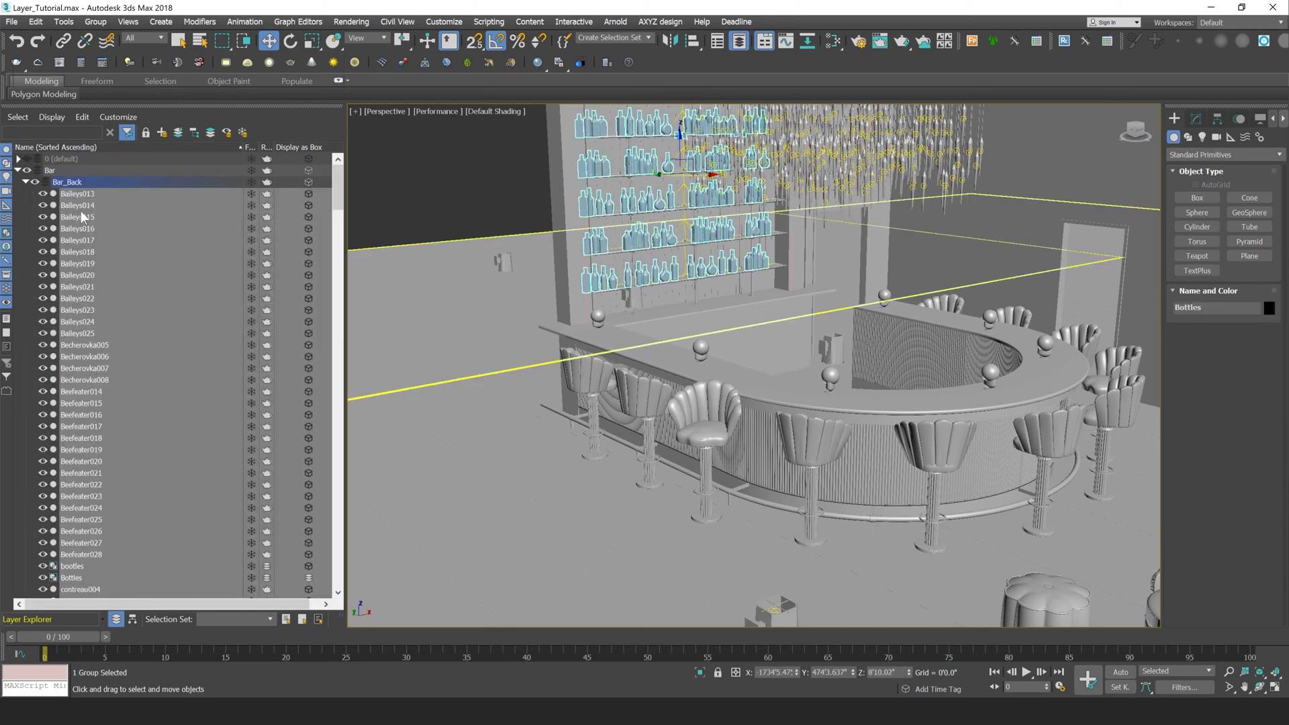
drag(337, 187, 339, 416)
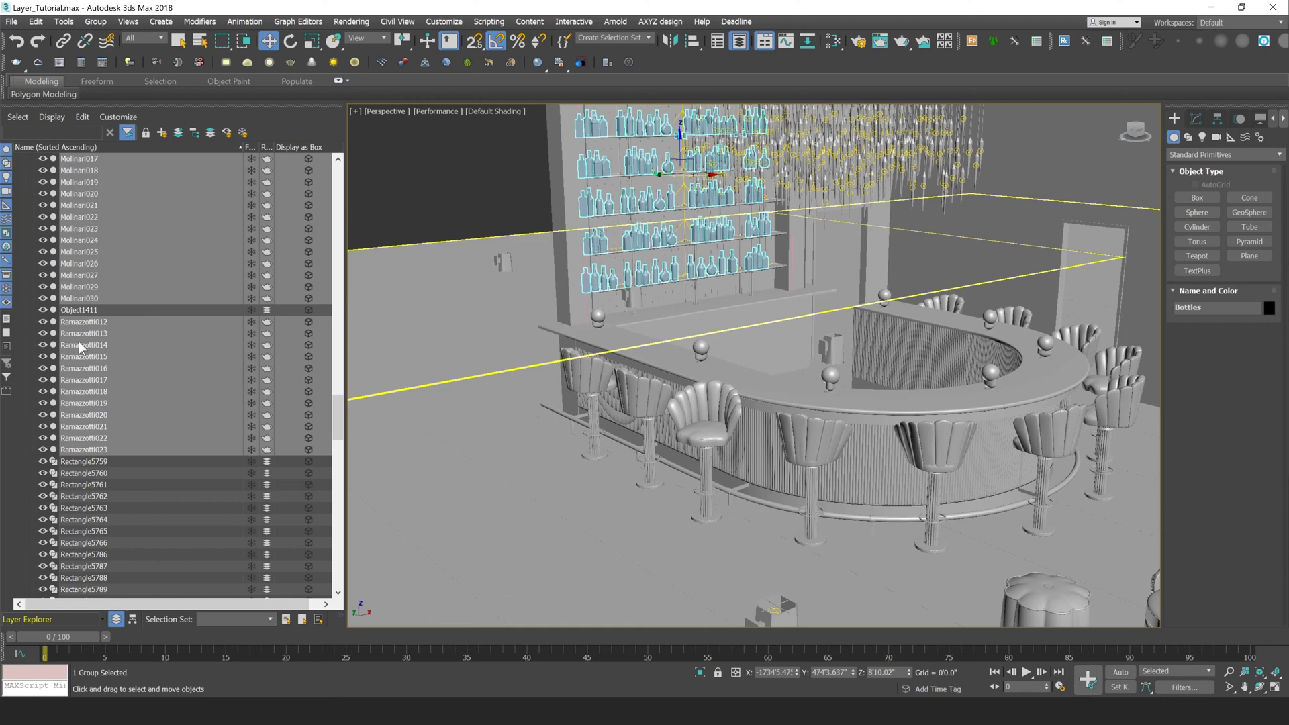
scroll(135, 356, down, 15)
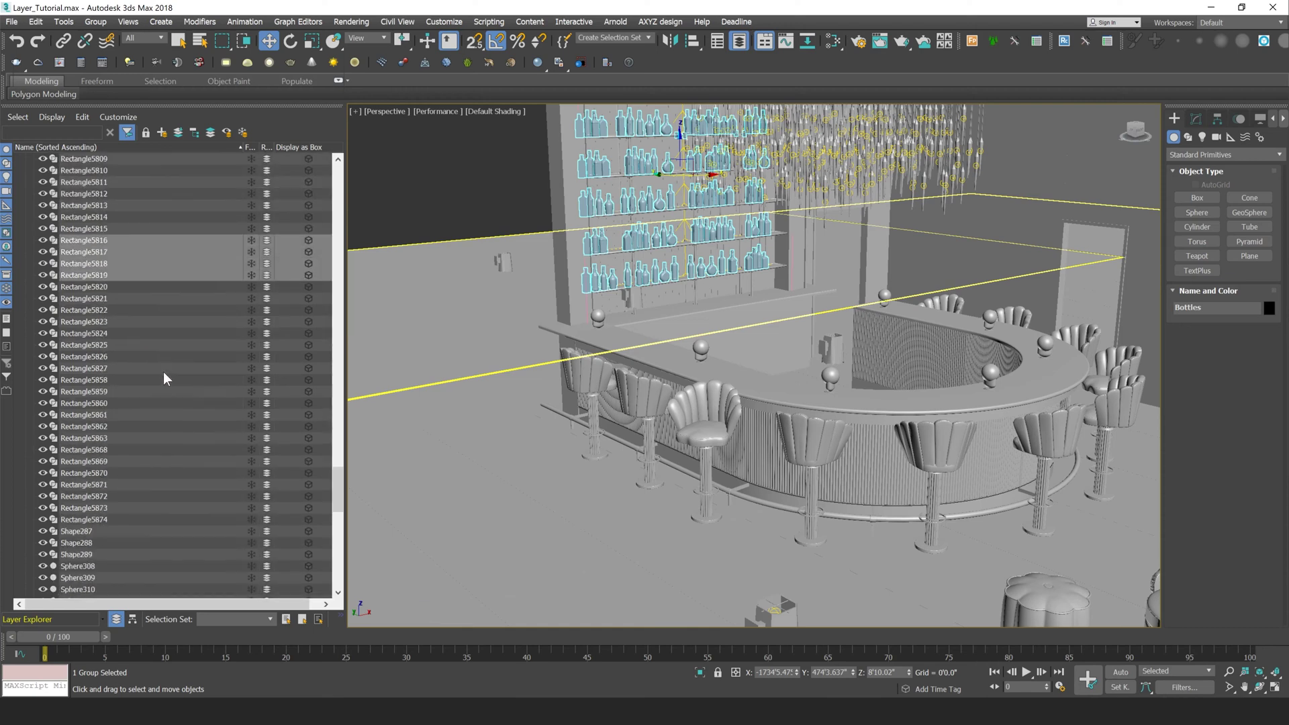
drag(131, 296, 162, 596)
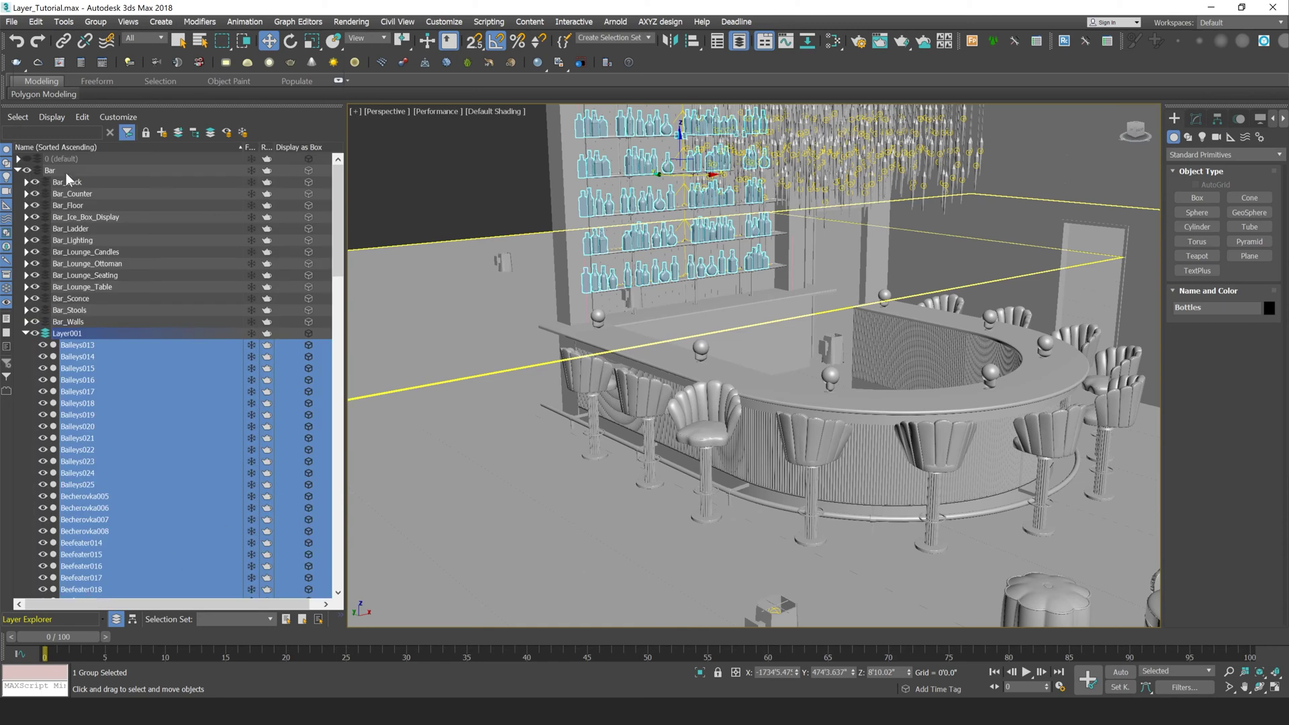
- Collapse Layer001 and toggle its visibility off and on to check which objects it holds
click(24, 333)
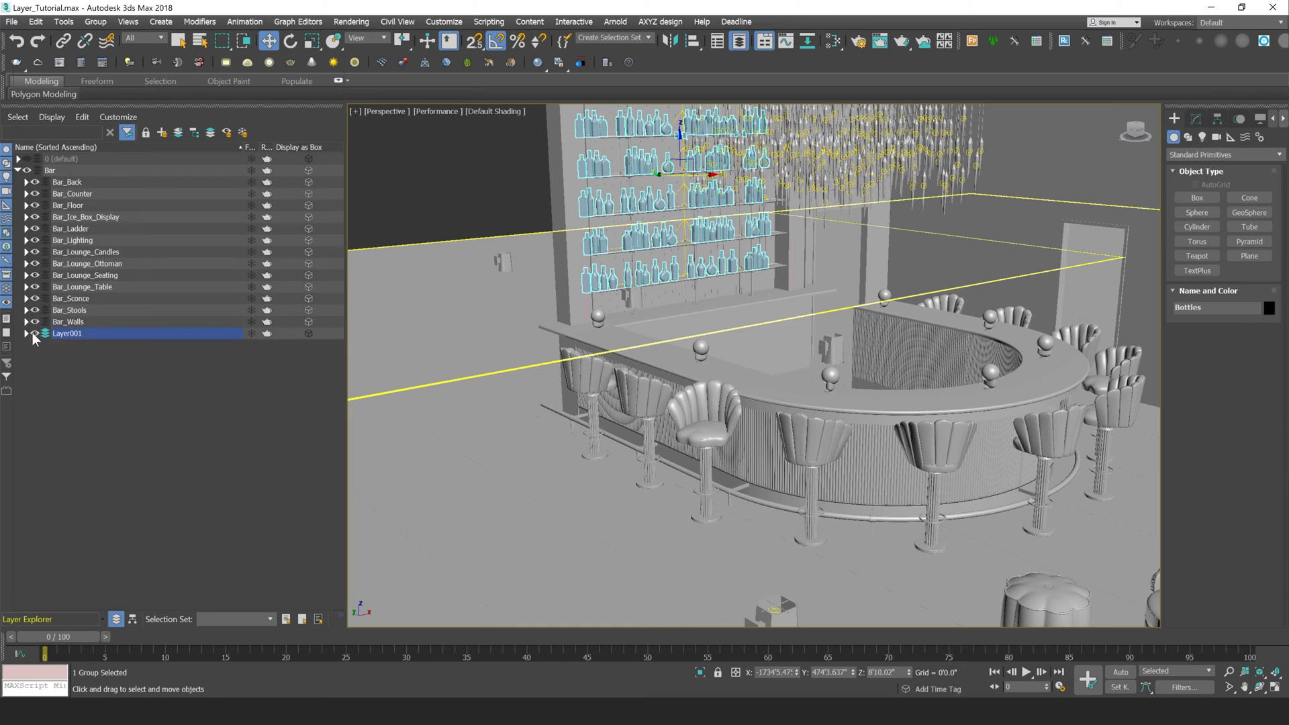
click(32, 333)
click(32, 332)
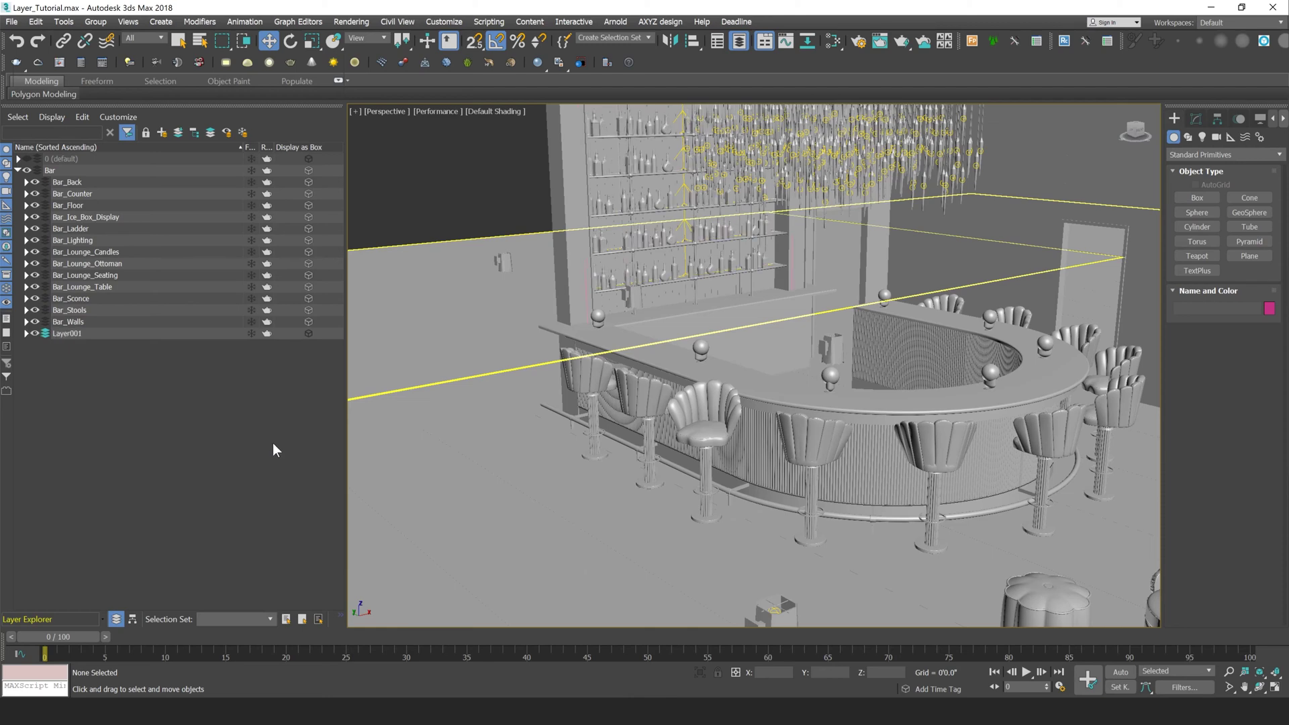
- Undo the visibility changes and the move of the bottles into Layer001
key(ctrl+z)
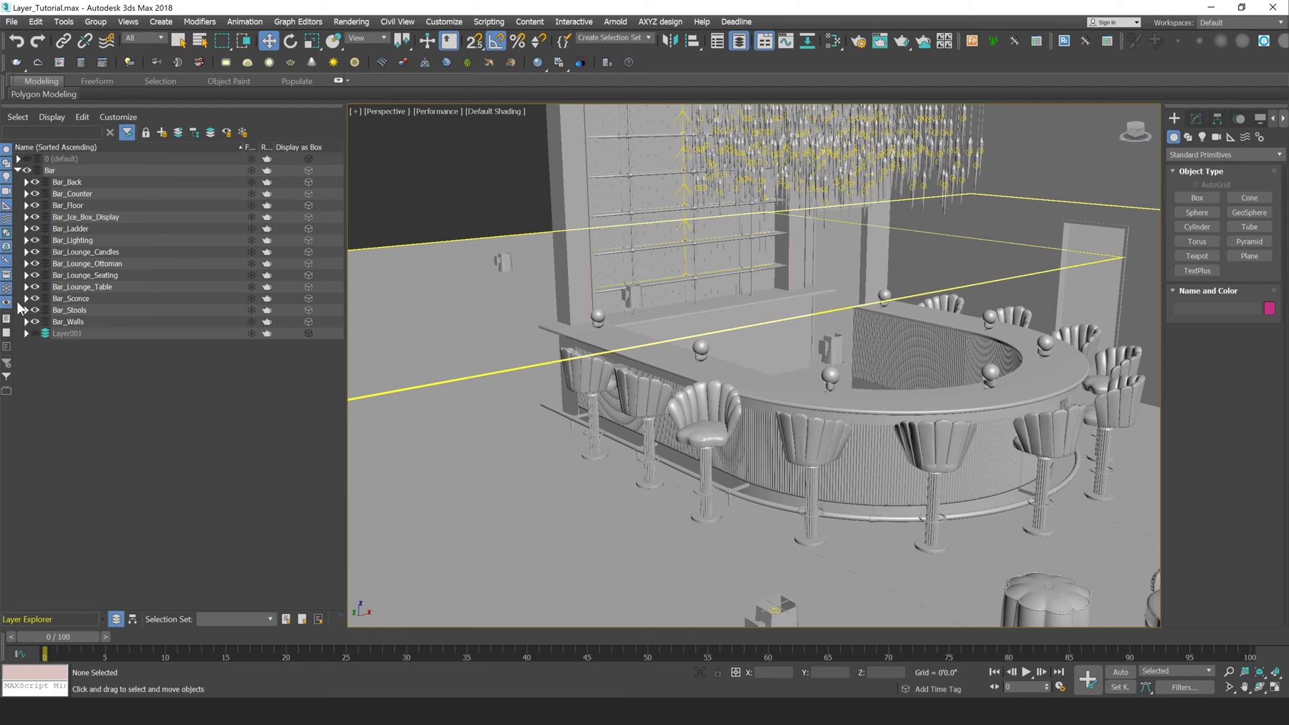
click(34, 333)
key(ctrl+z)
key(ctrl+z)
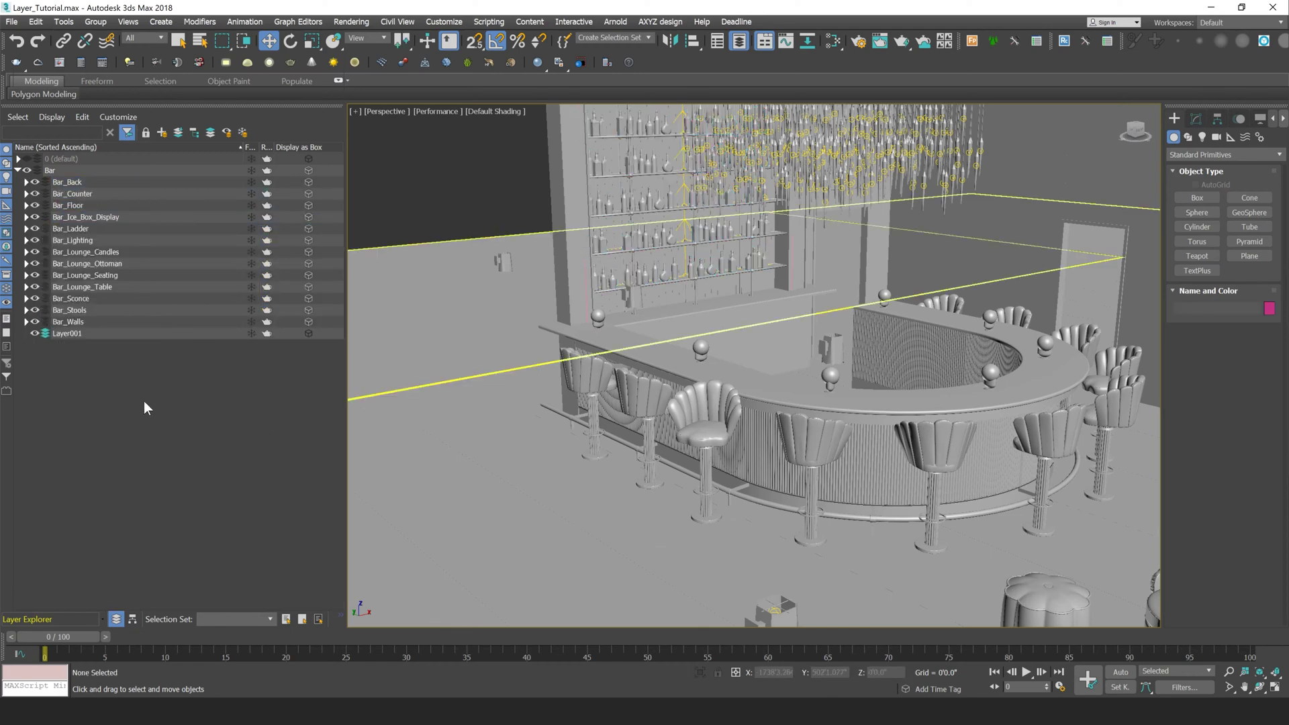
- Draw a box with a base about 10'8" by 8'4" beside the bar floor on active Layer001, and delete it again
click(94, 182)
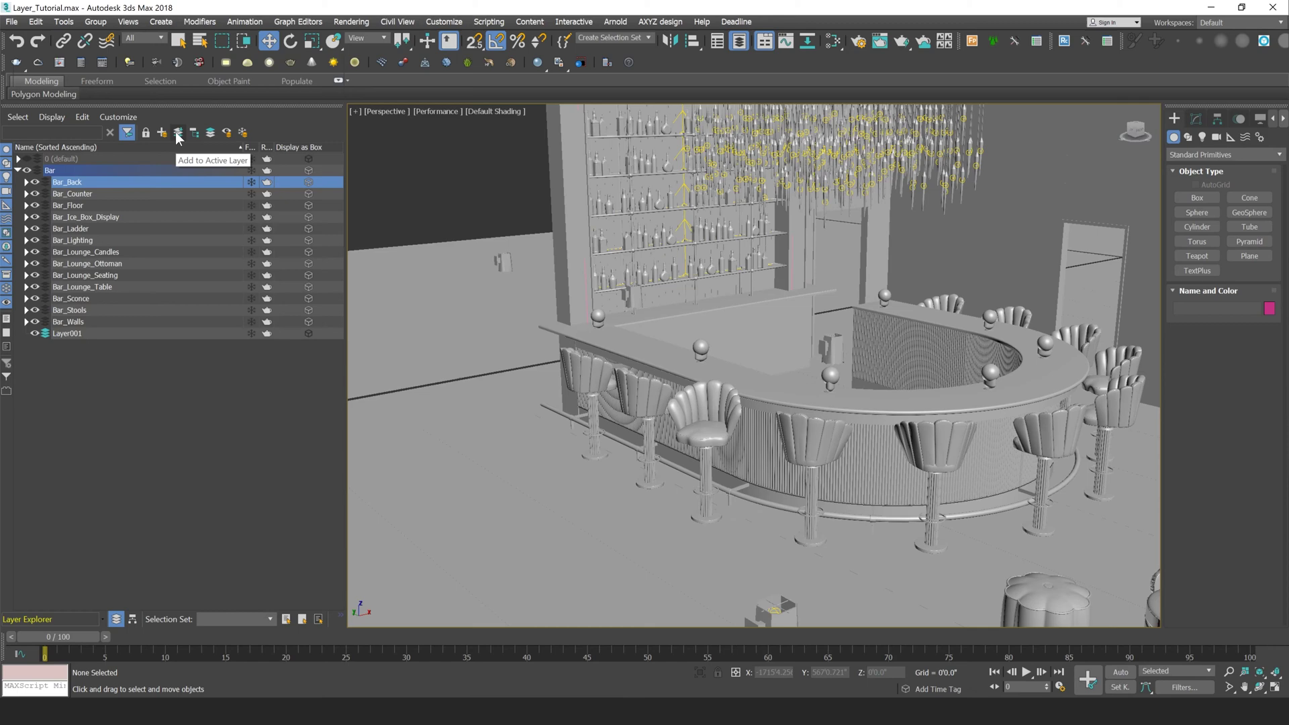
scroll(692, 279, down, 10)
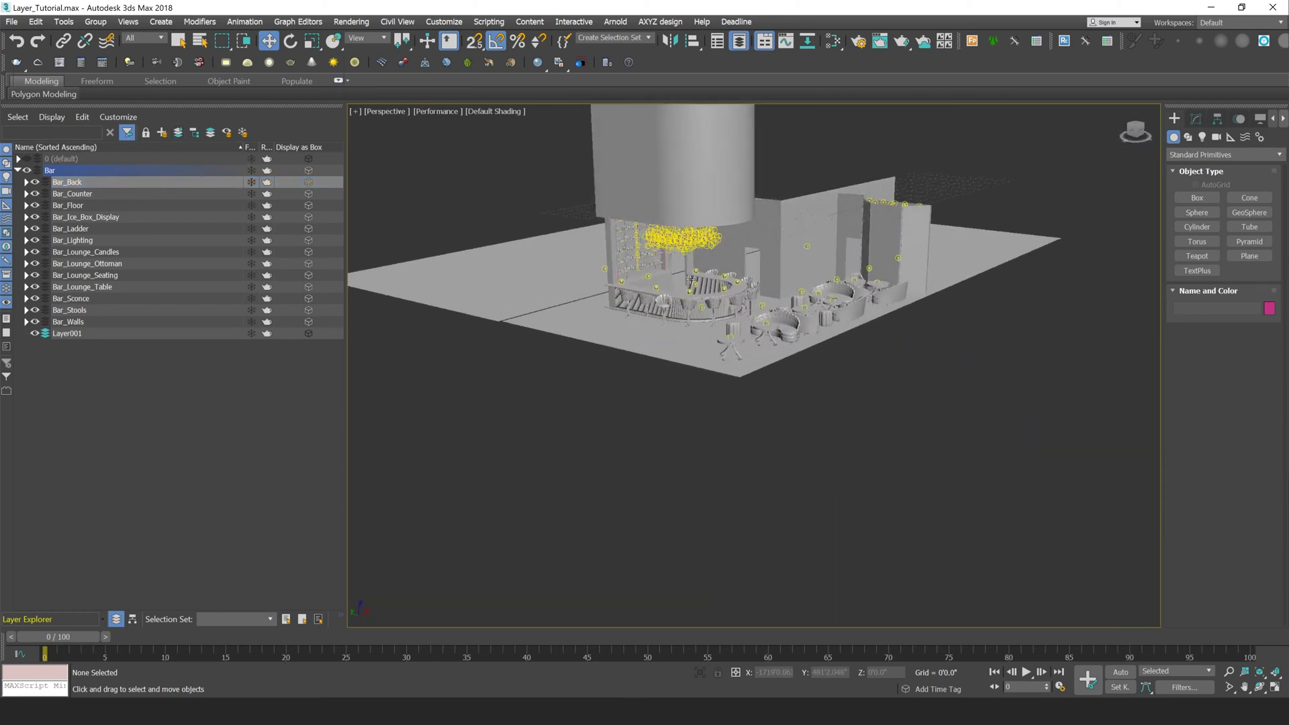
scroll(692, 280, up, 10)
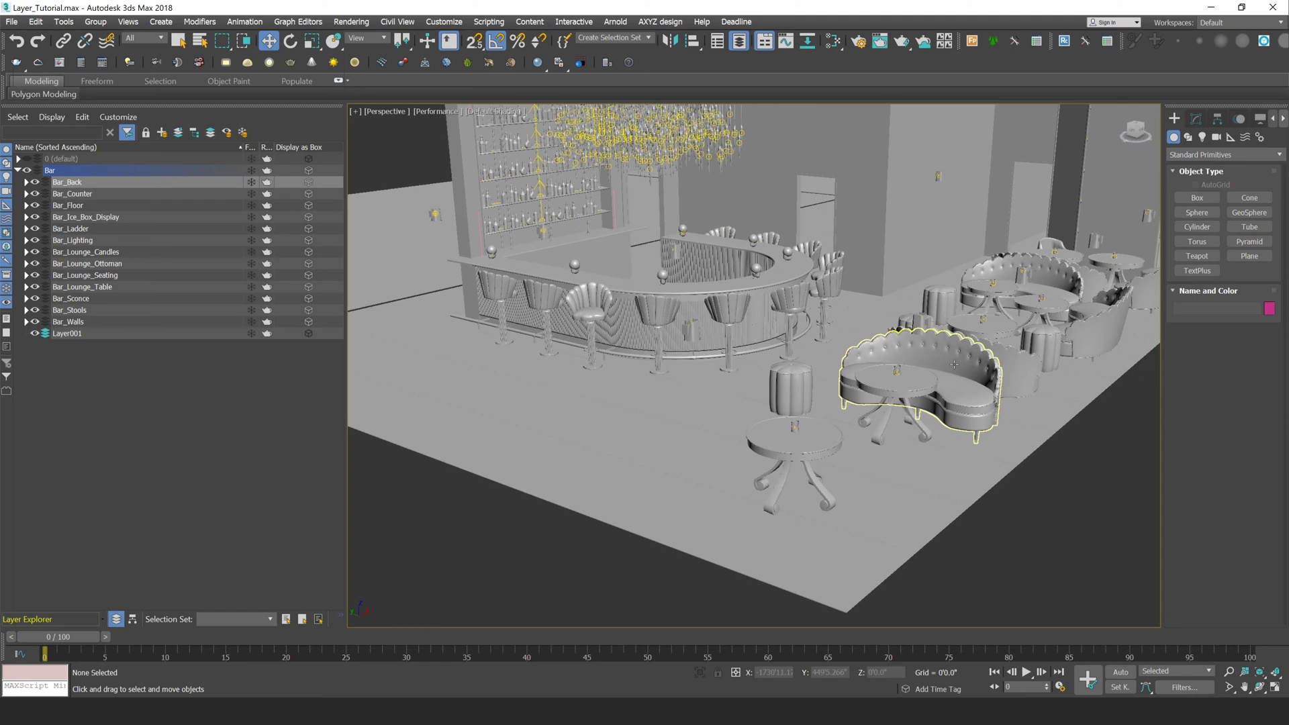
middle_drag(967, 367, 722, 305)
scroll(742, 380, up, 3)
scroll(759, 353, down, 3)
scroll(721, 305, down, 8)
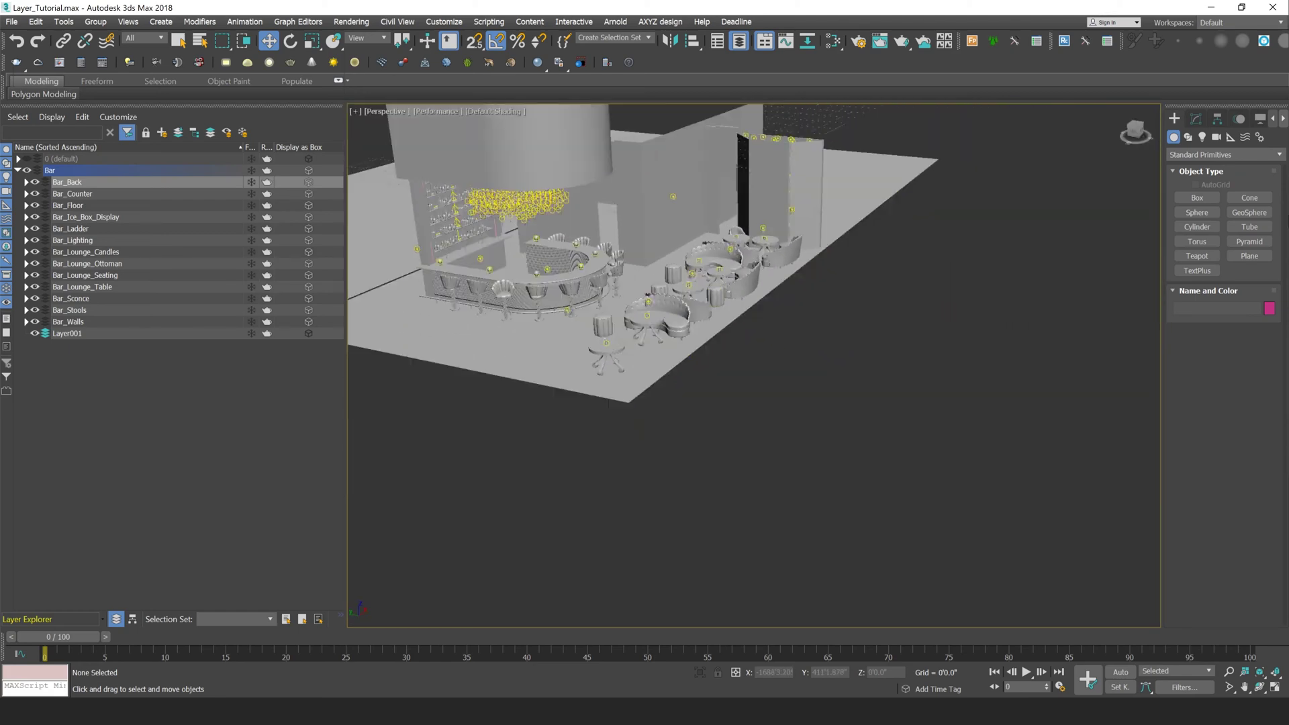
click(1198, 198)
drag(806, 357, 893, 415)
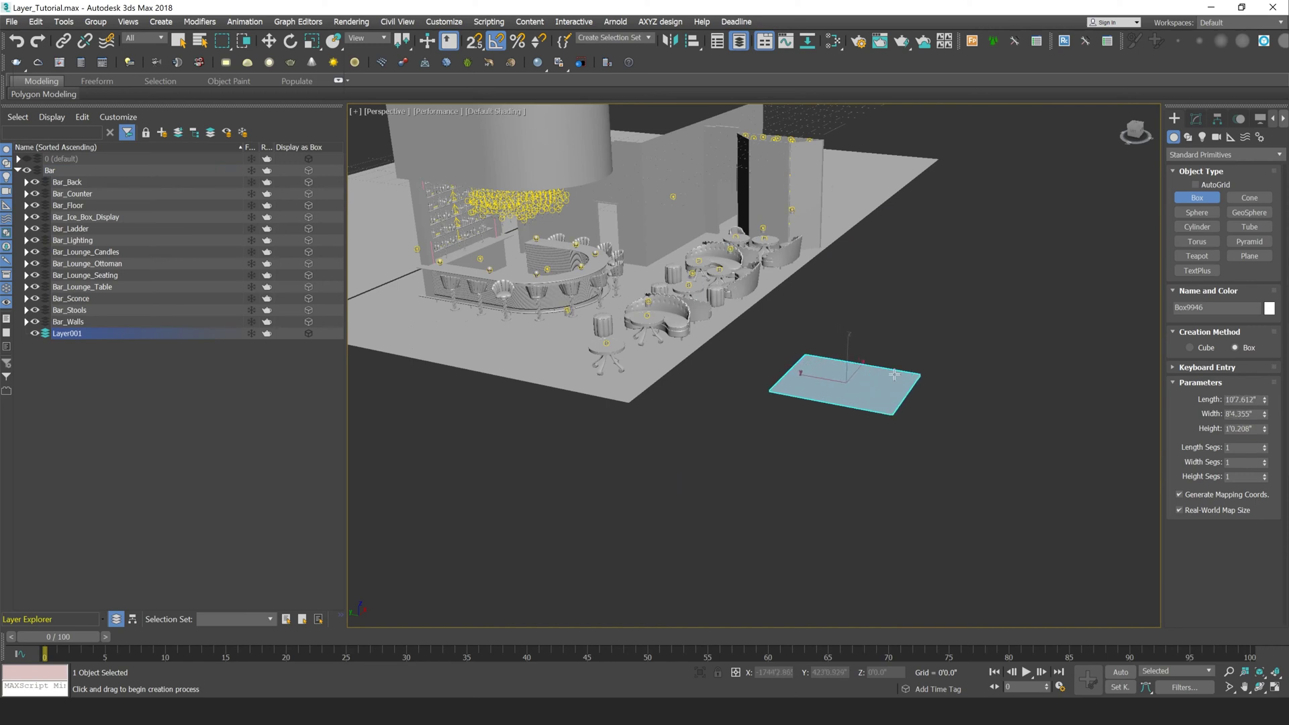
click(906, 289)
key(w)
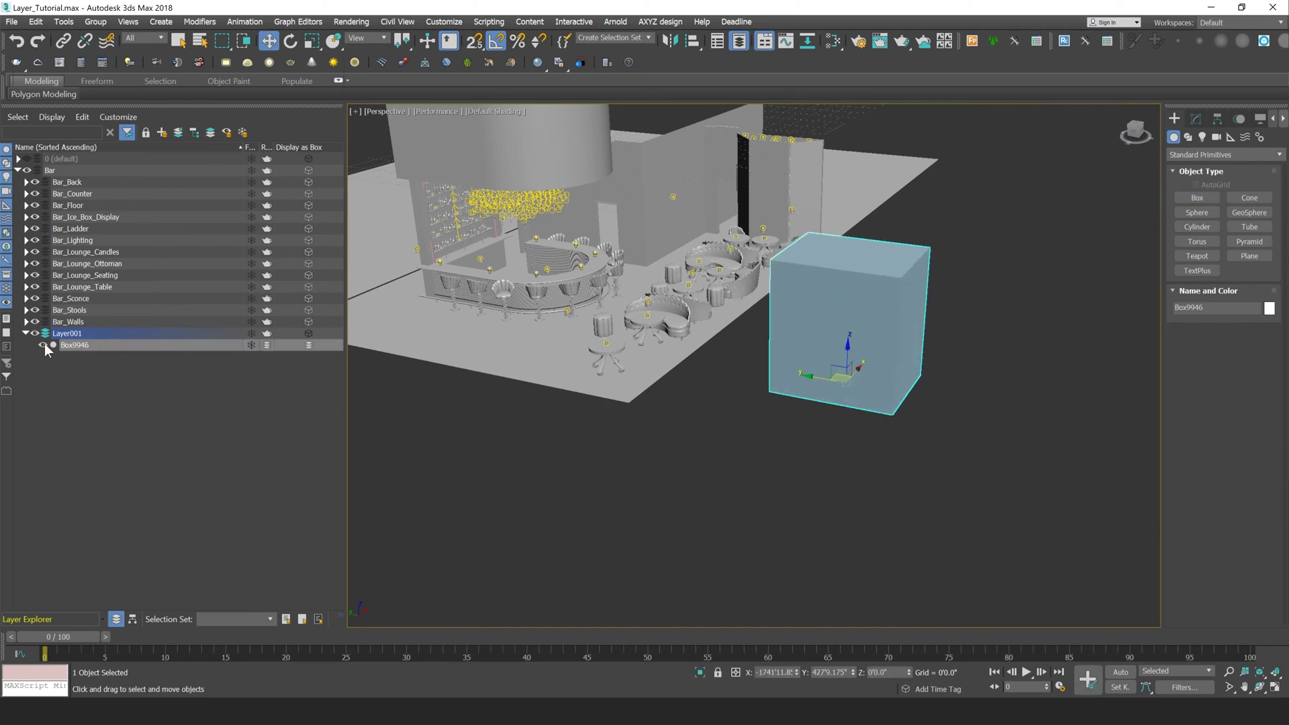
key(Delete)
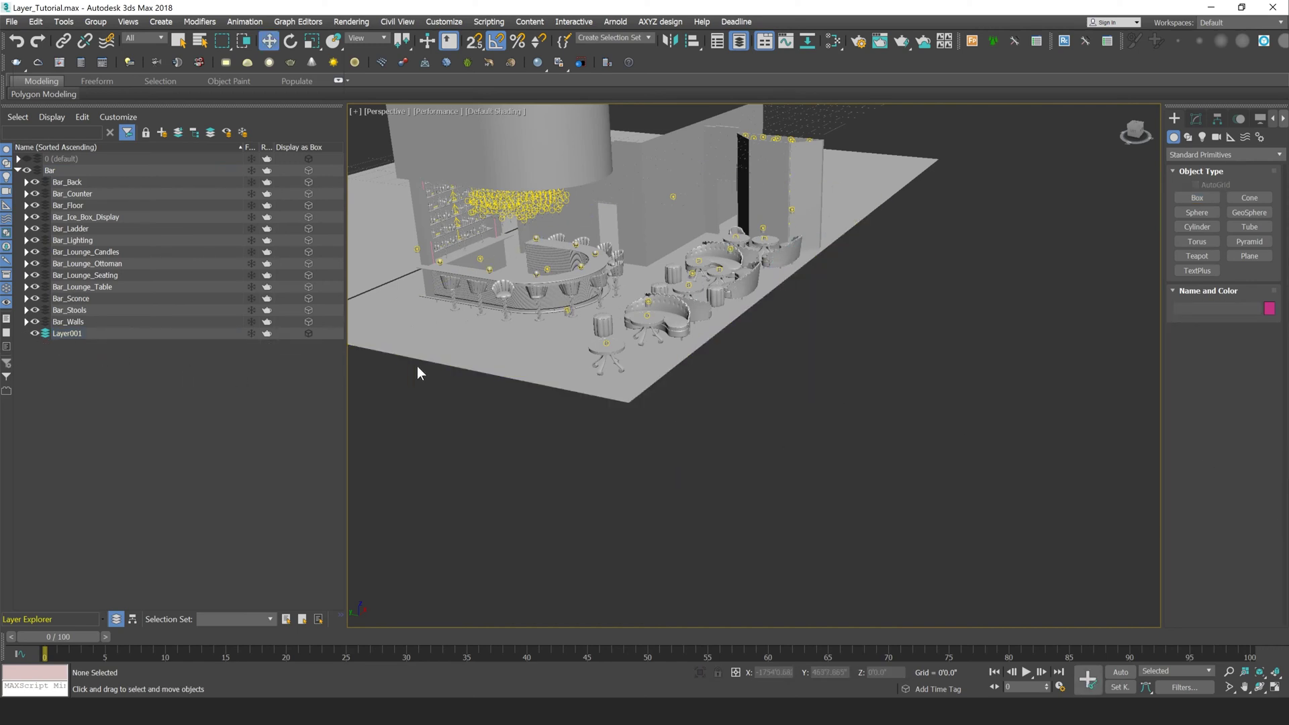
- Hide Layer001 and try to create a box while it is the active layer
click(35, 333)
click(1206, 198)
click(732, 339)
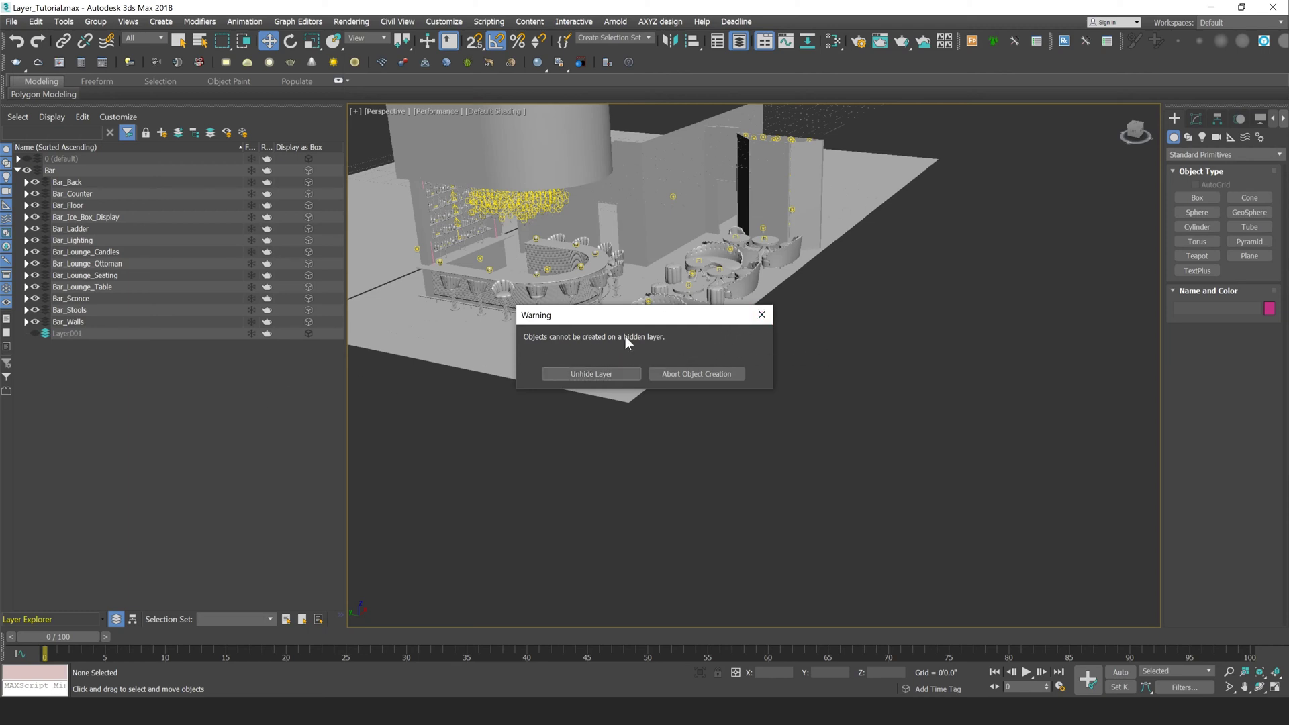
click(762, 313)
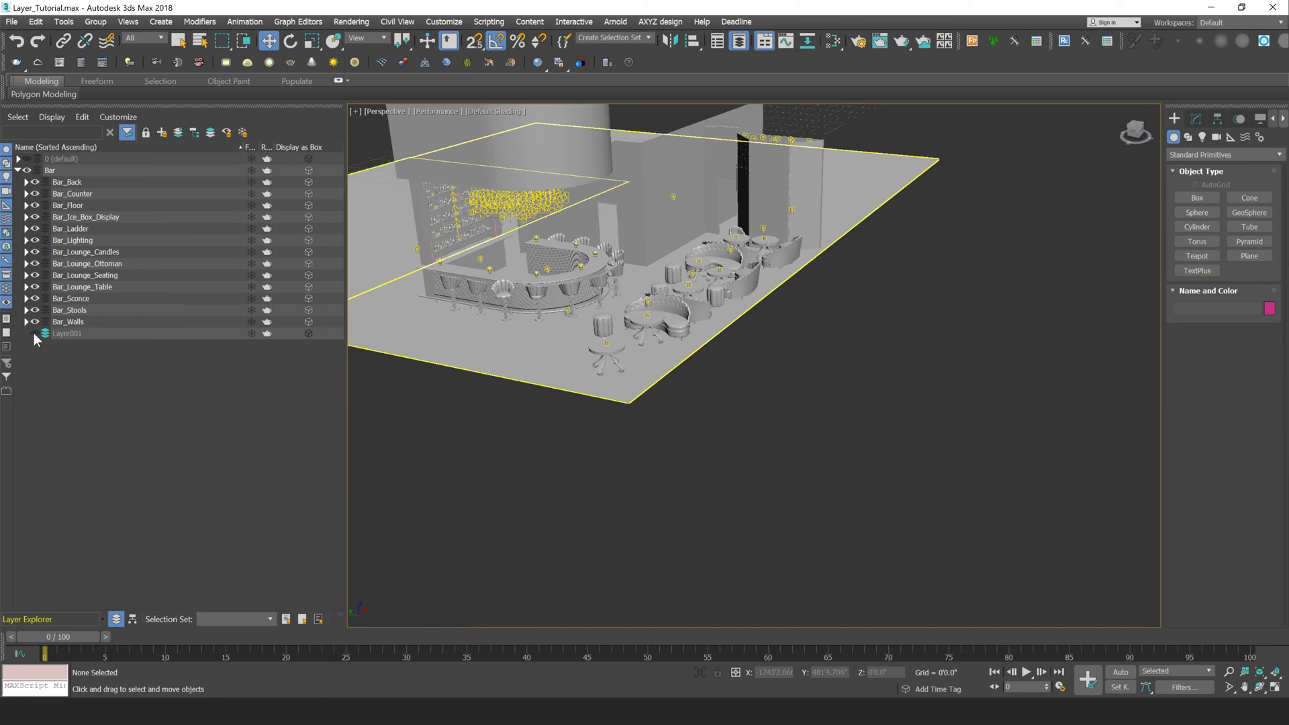
- Clone the Bottles group on the back-bar shelves in place, using the Copy option
scroll(424, 235, up, 5)
middle_drag(412, 216, 498, 291)
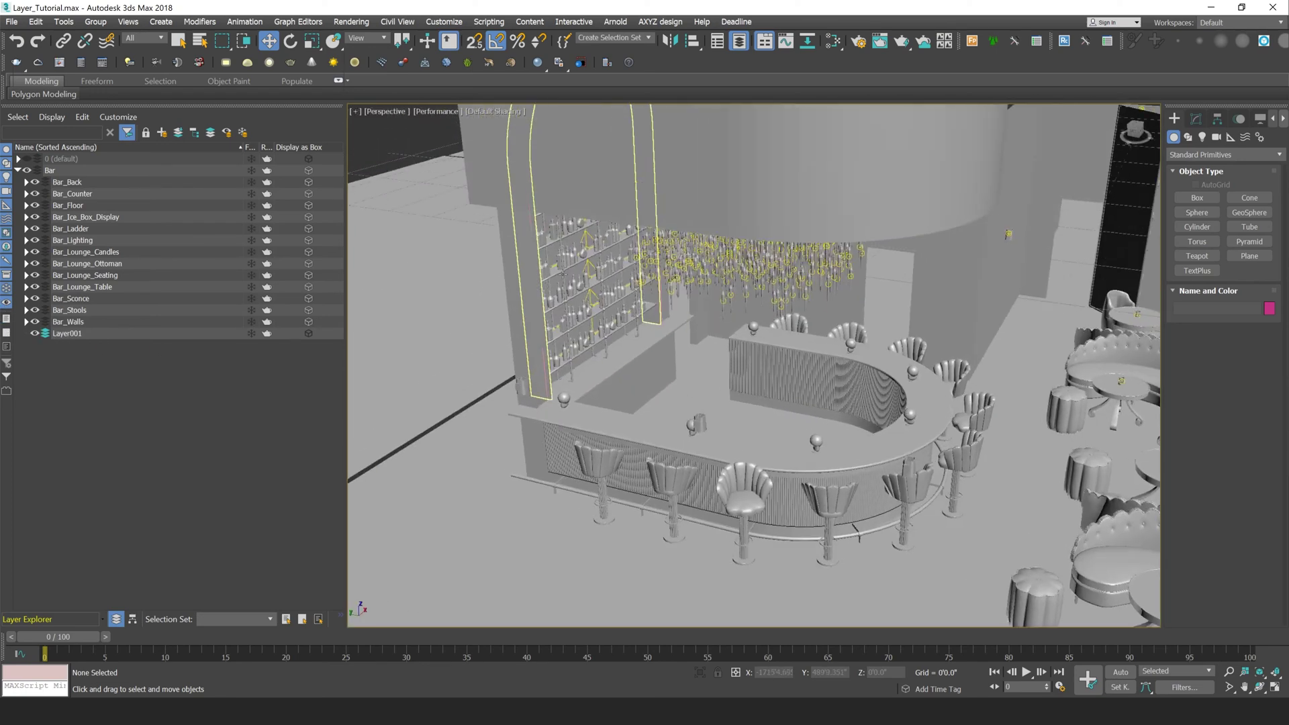
scroll(580, 306, up, 5)
click(579, 304)
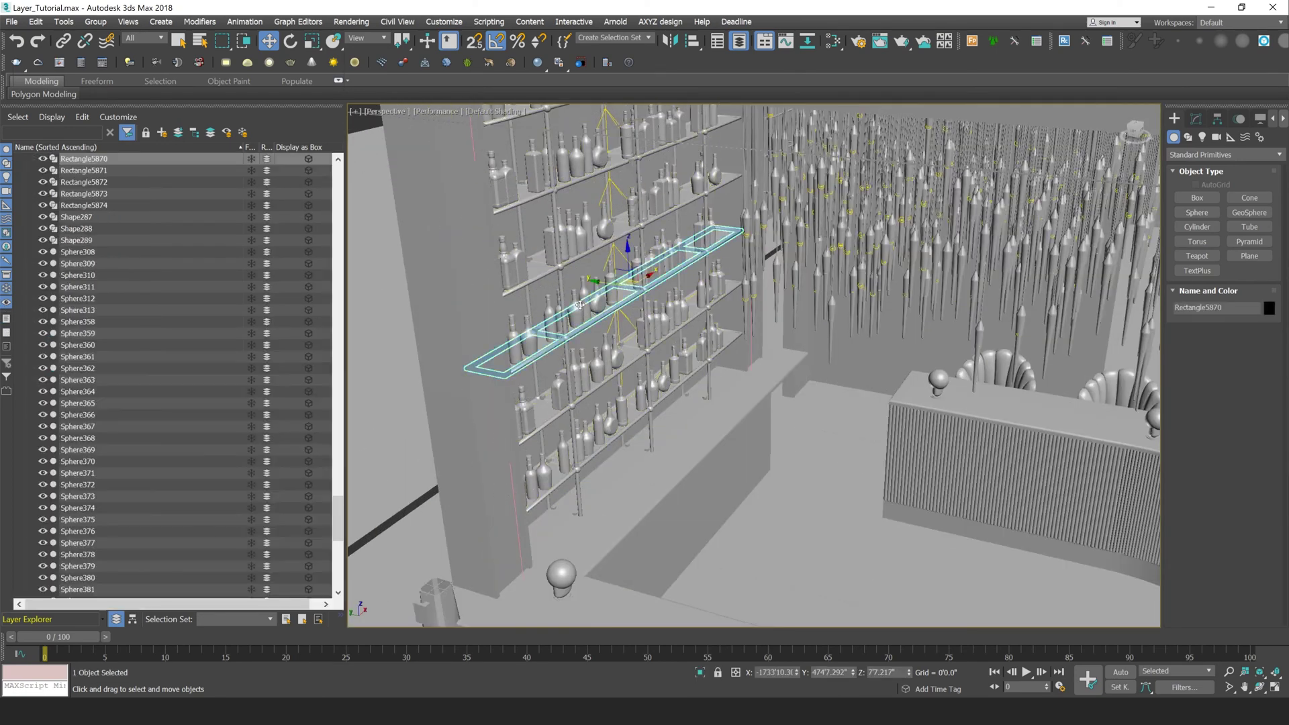
click(582, 235)
scroll(704, 293, down, 5)
alt+middle_drag(704, 293, 658, 304)
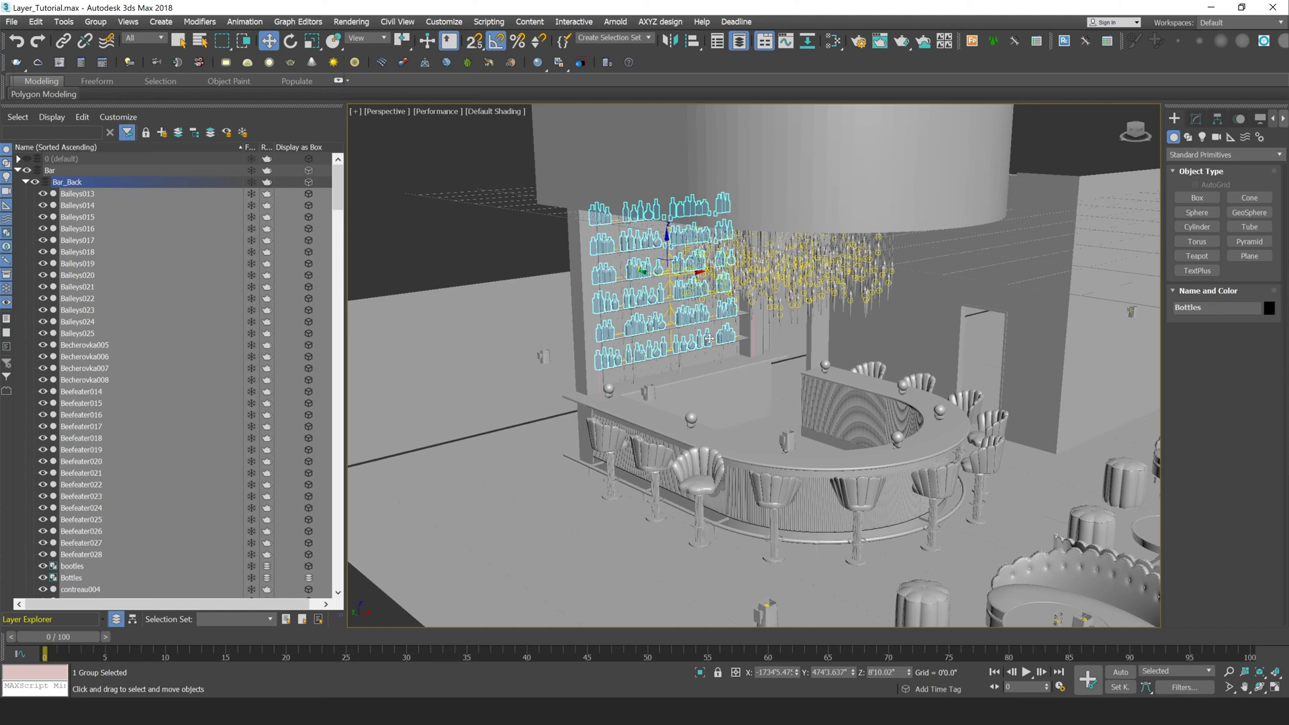
key(ctrl+v)
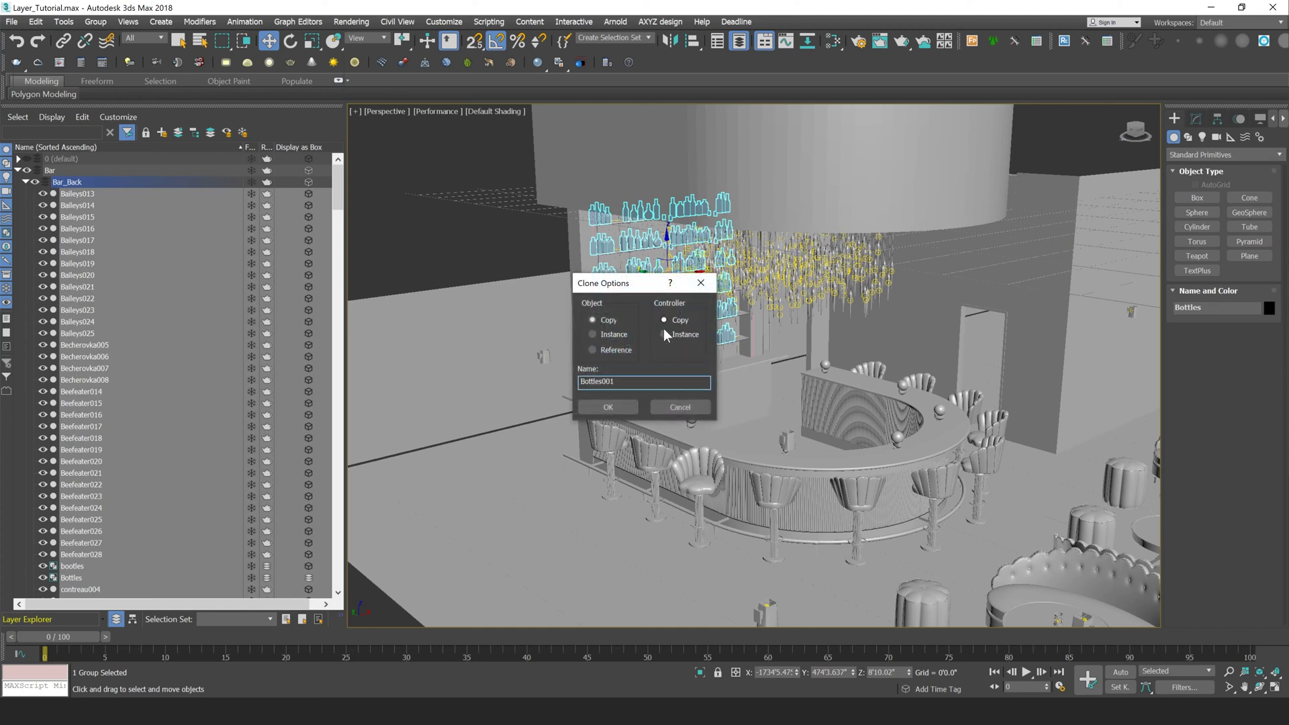
click(615, 408)
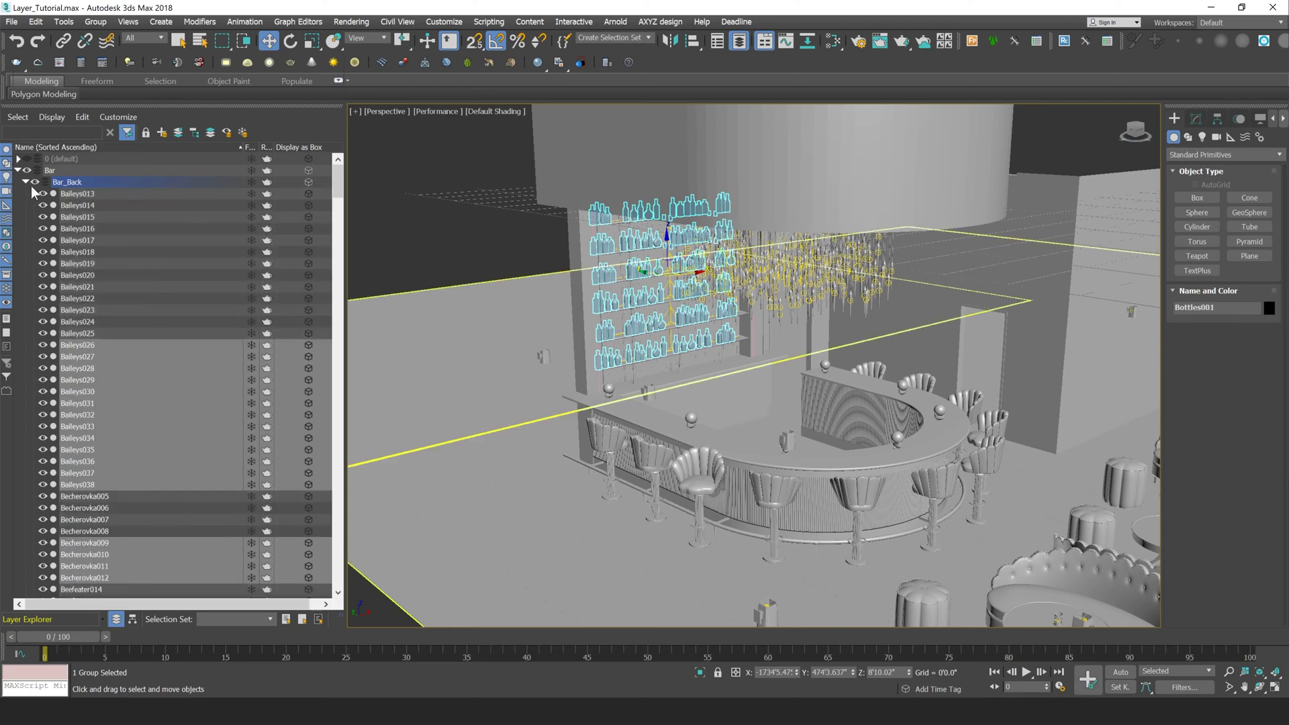
- Add the cloned bottles to the active Layer001, leaving both Bar_Back and Layer001 collapsed
click(26, 181)
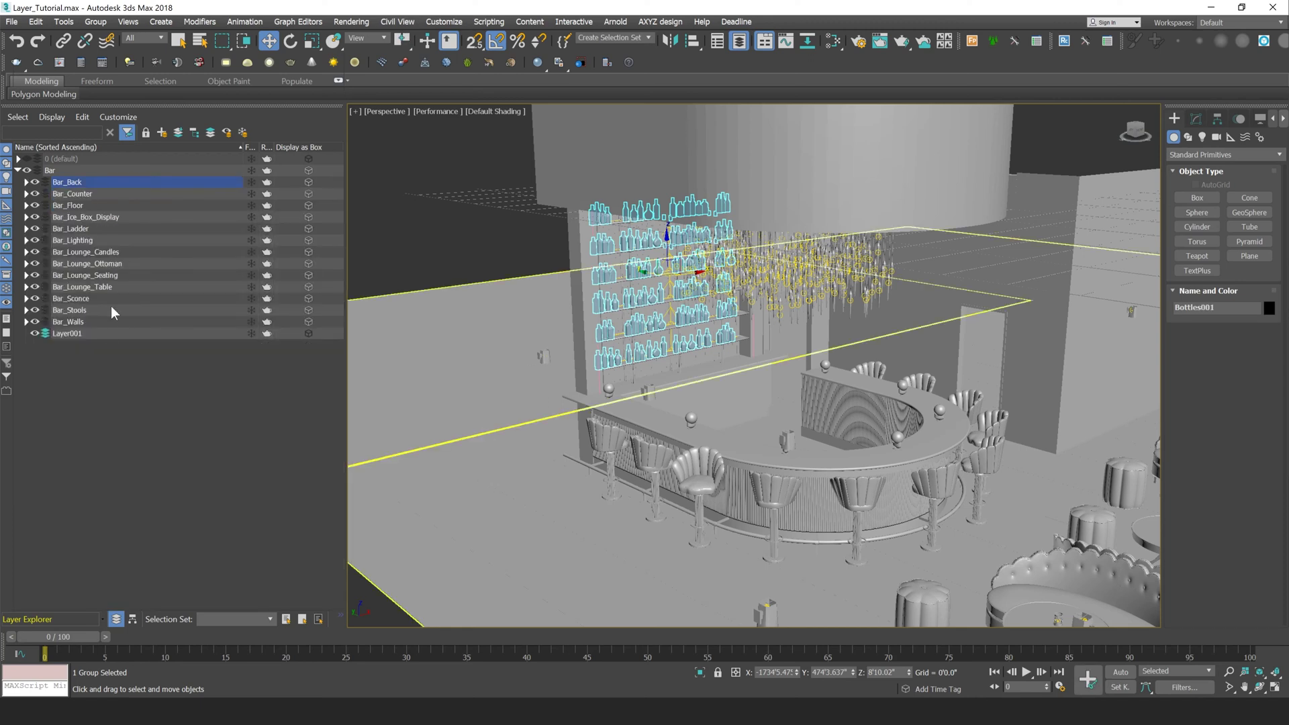
click(176, 132)
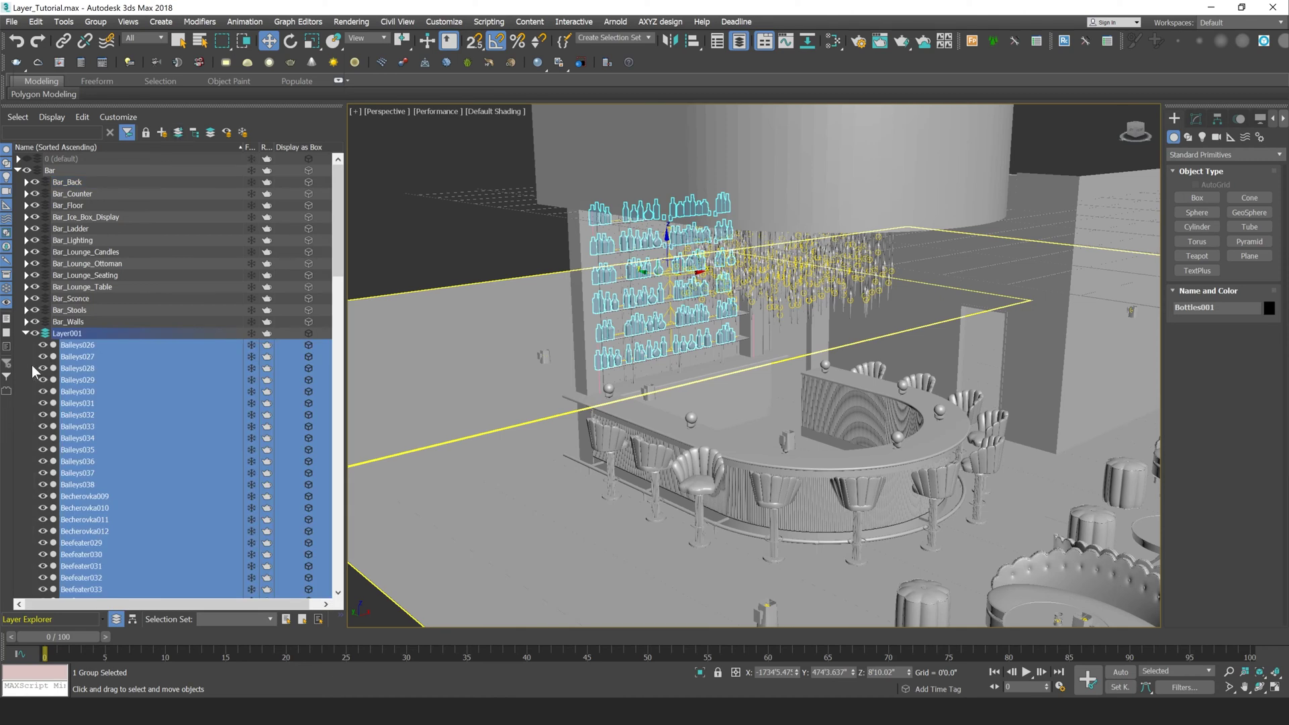
click(31, 365)
click(26, 334)
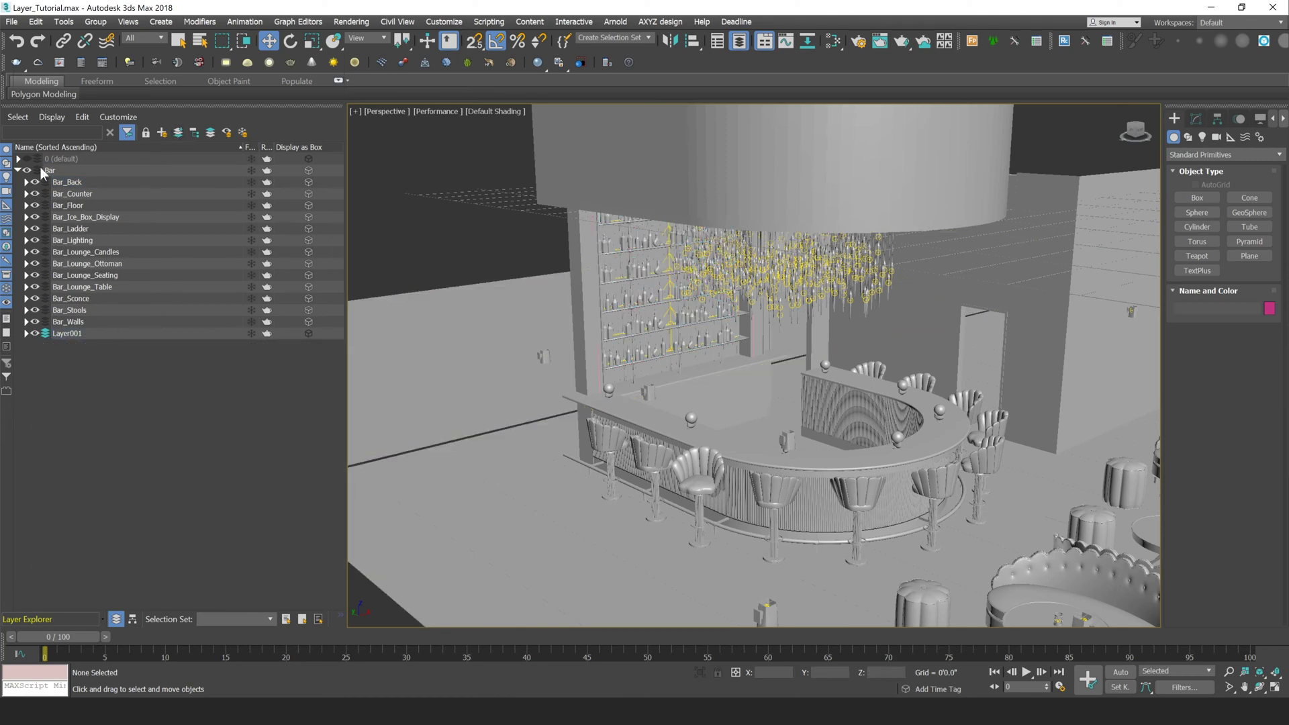
- Rename Layer001 as Bar_Bottles
click(70, 333)
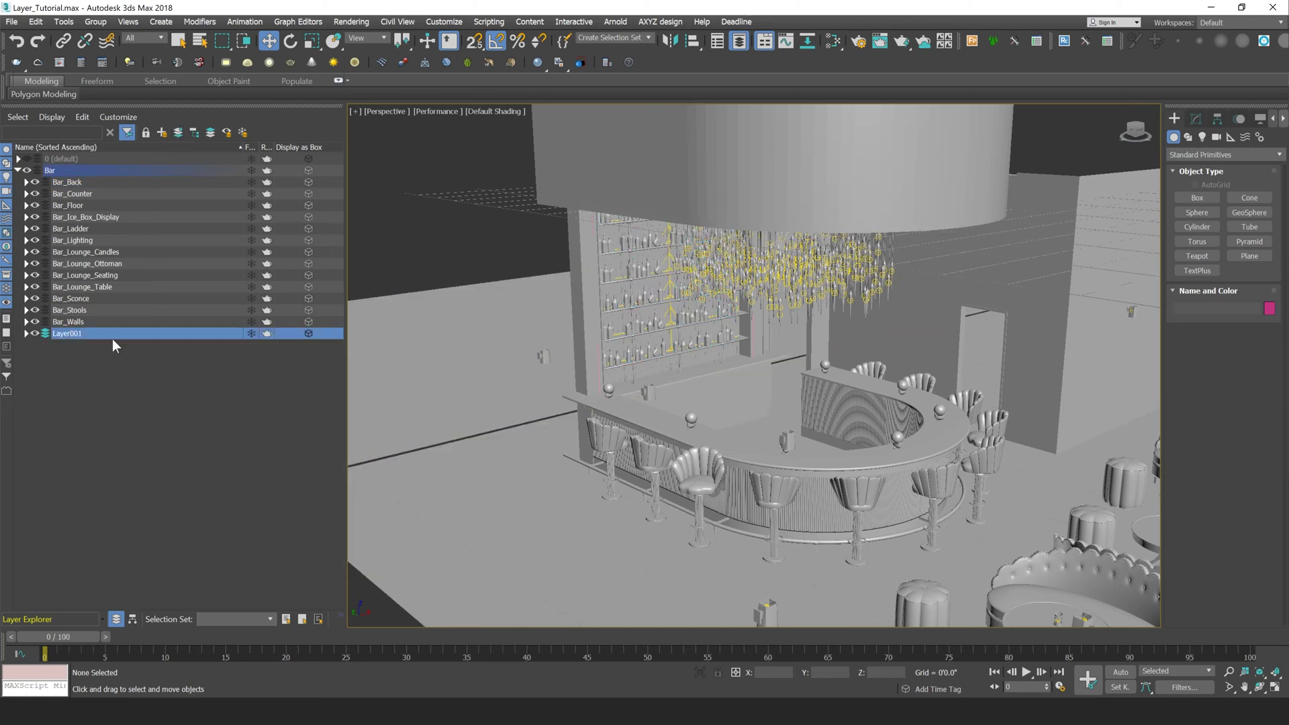
click(80, 333)
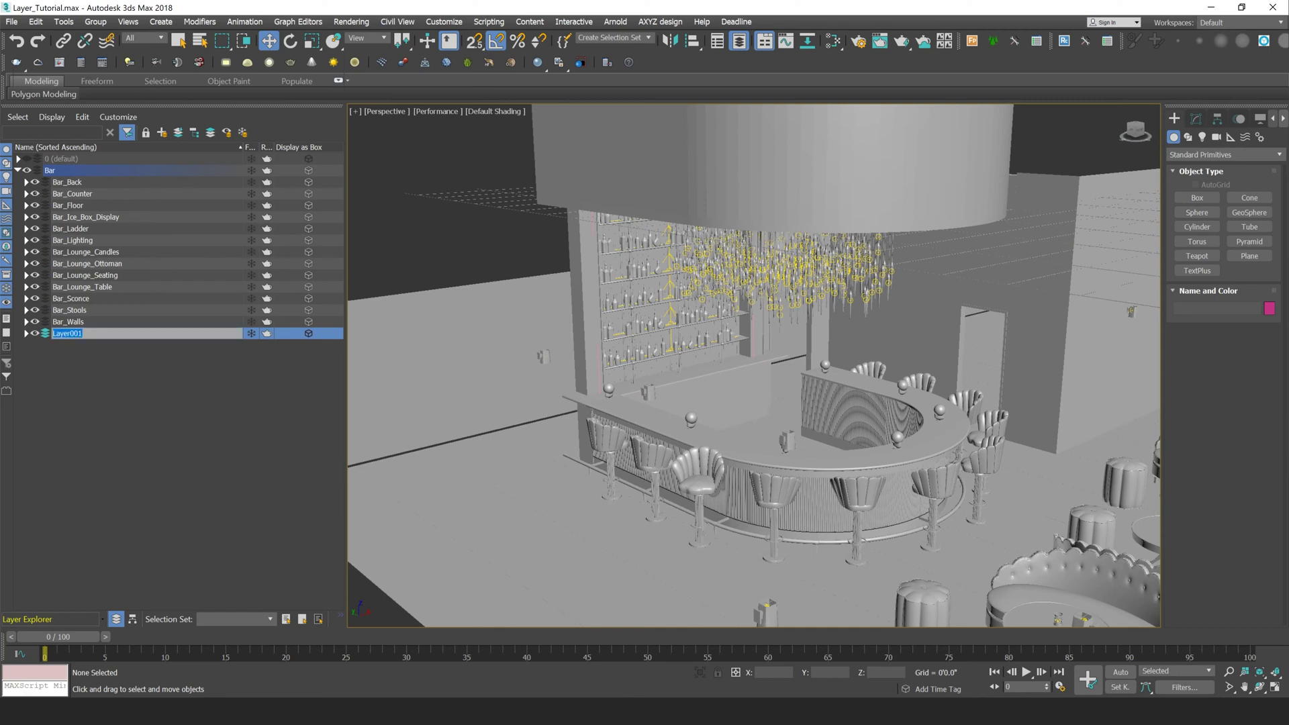
key(BackSpace)
text(Bar_Bottles)
click(232, 362)
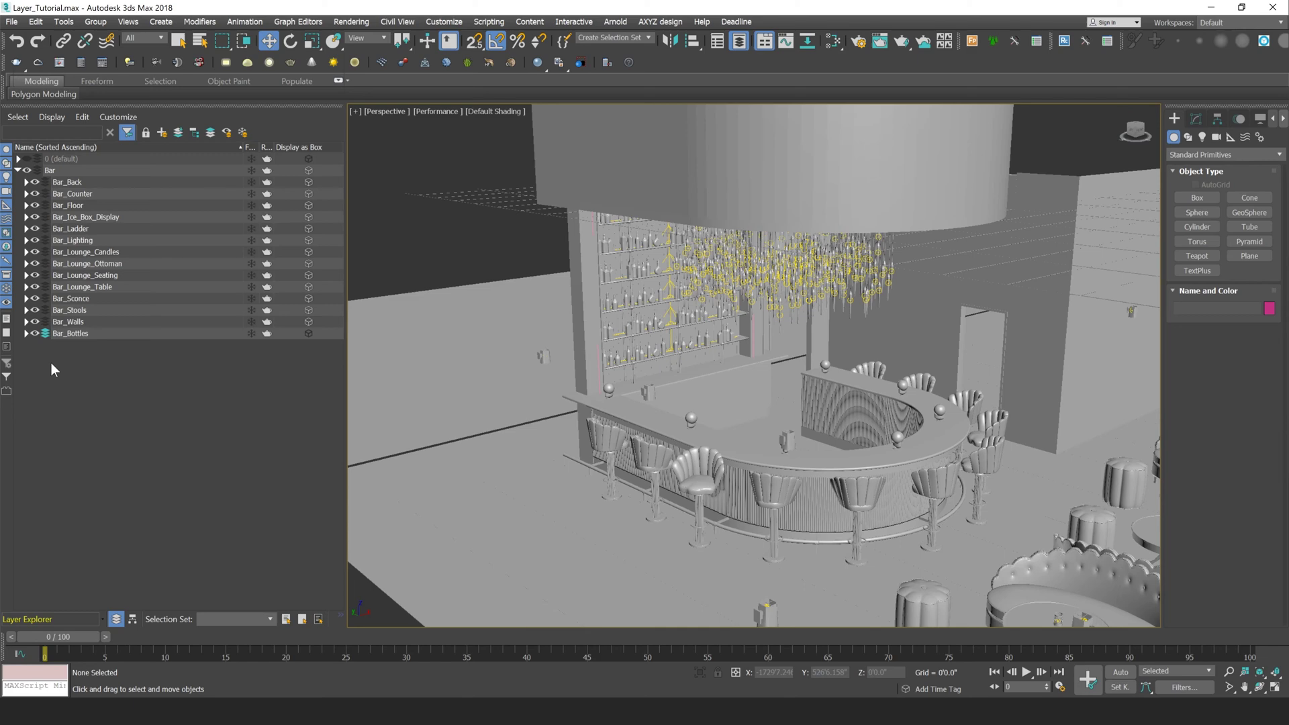
- Expand Bar_Bottles, select the original shelf bottles to check their layer, and hide the Bar_Back layer
click(25, 334)
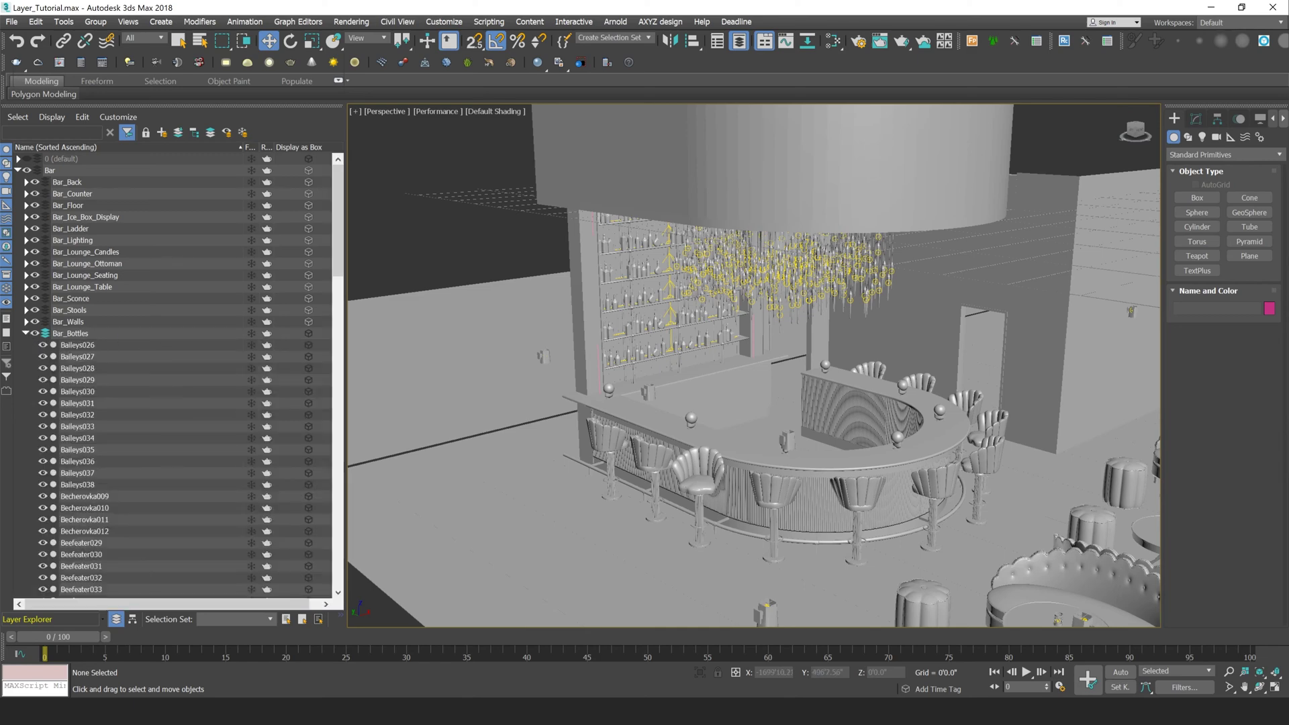
scroll(605, 270, up, 5)
click(679, 264)
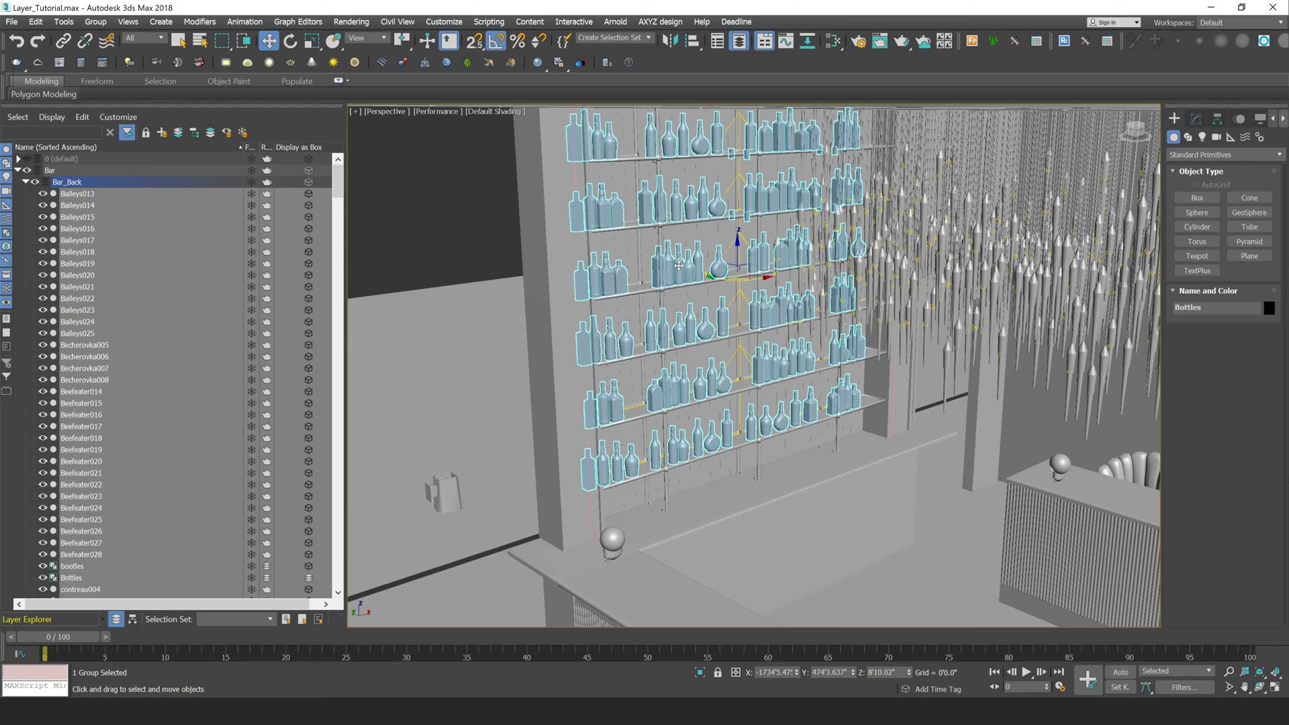
scroll(107, 204, down, 20)
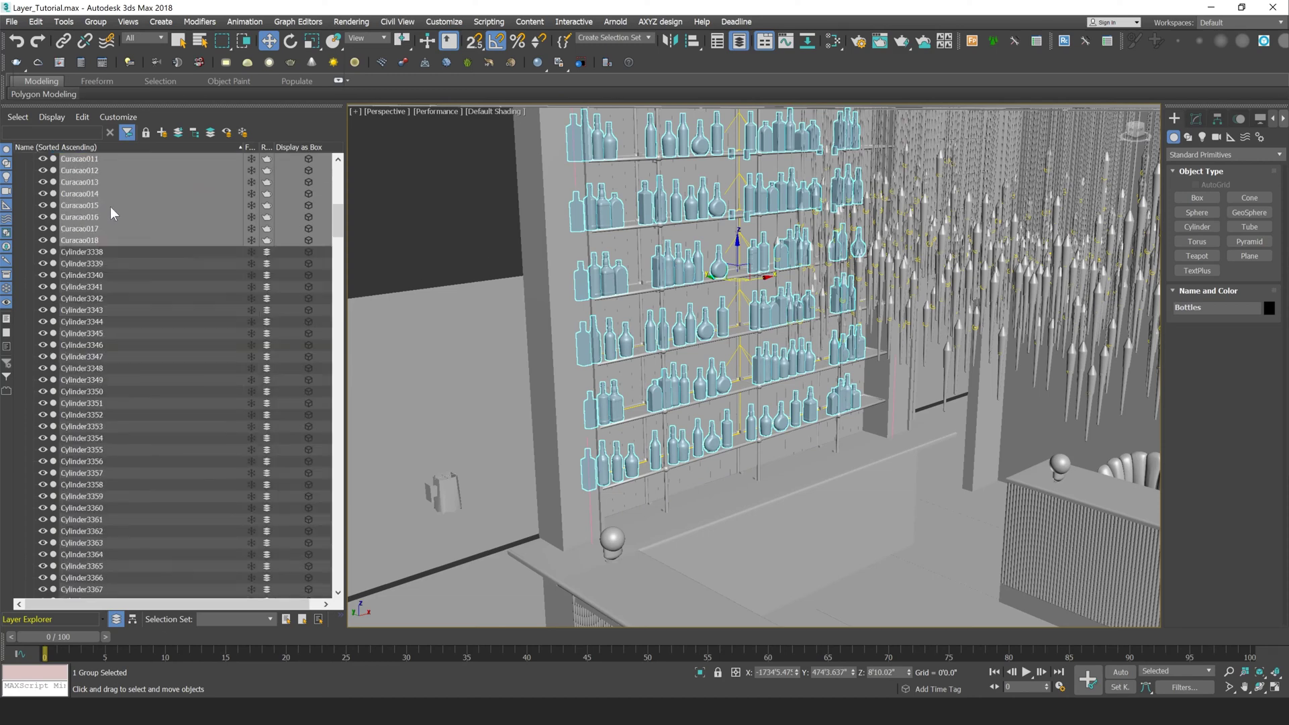
drag(337, 272, 340, 168)
click(25, 181)
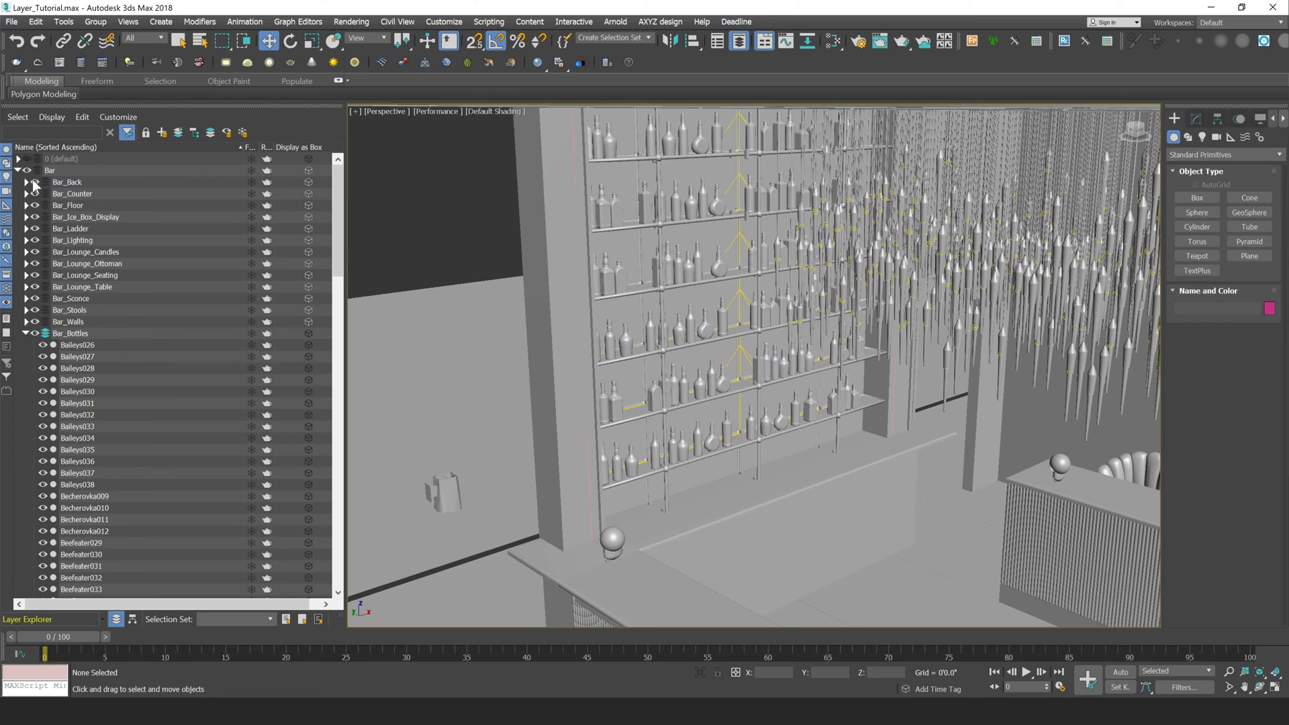
click(35, 182)
- Select the cloned bottles on Bar_Bottles and create a new layer for them nested inside it, collapsed
click(668, 263)
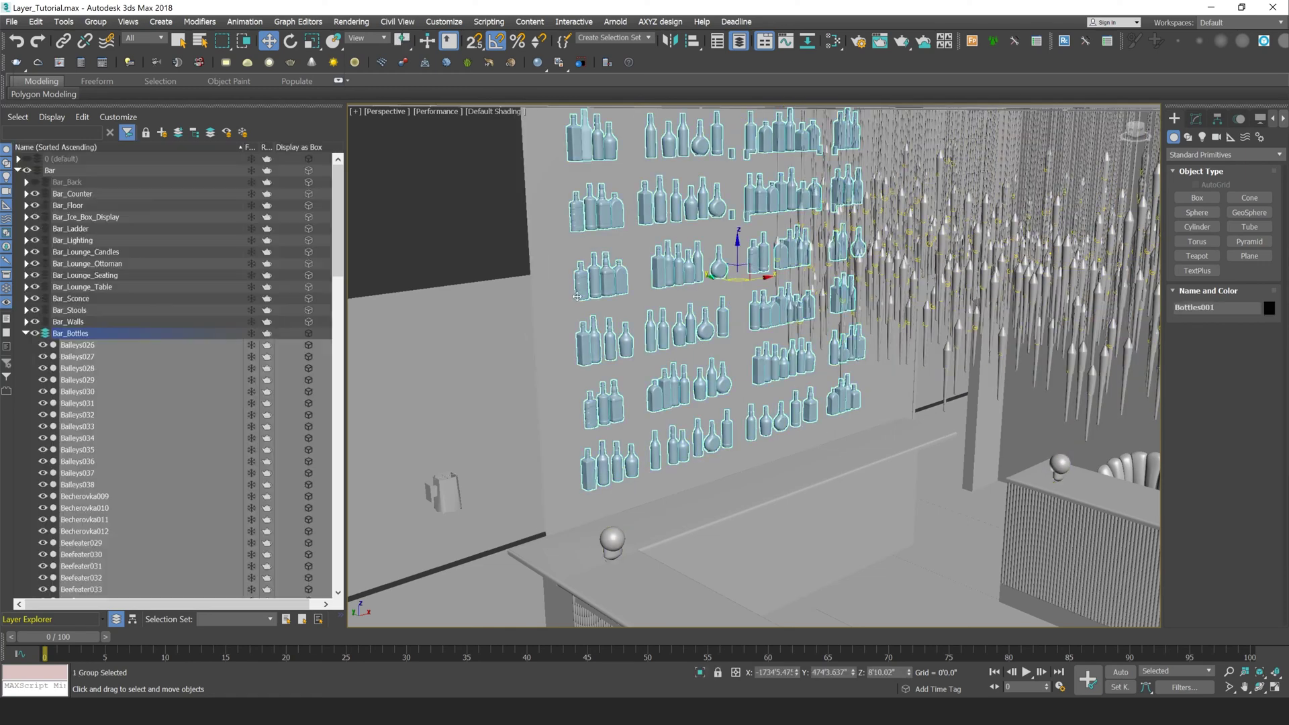
scroll(75, 333, down, 2)
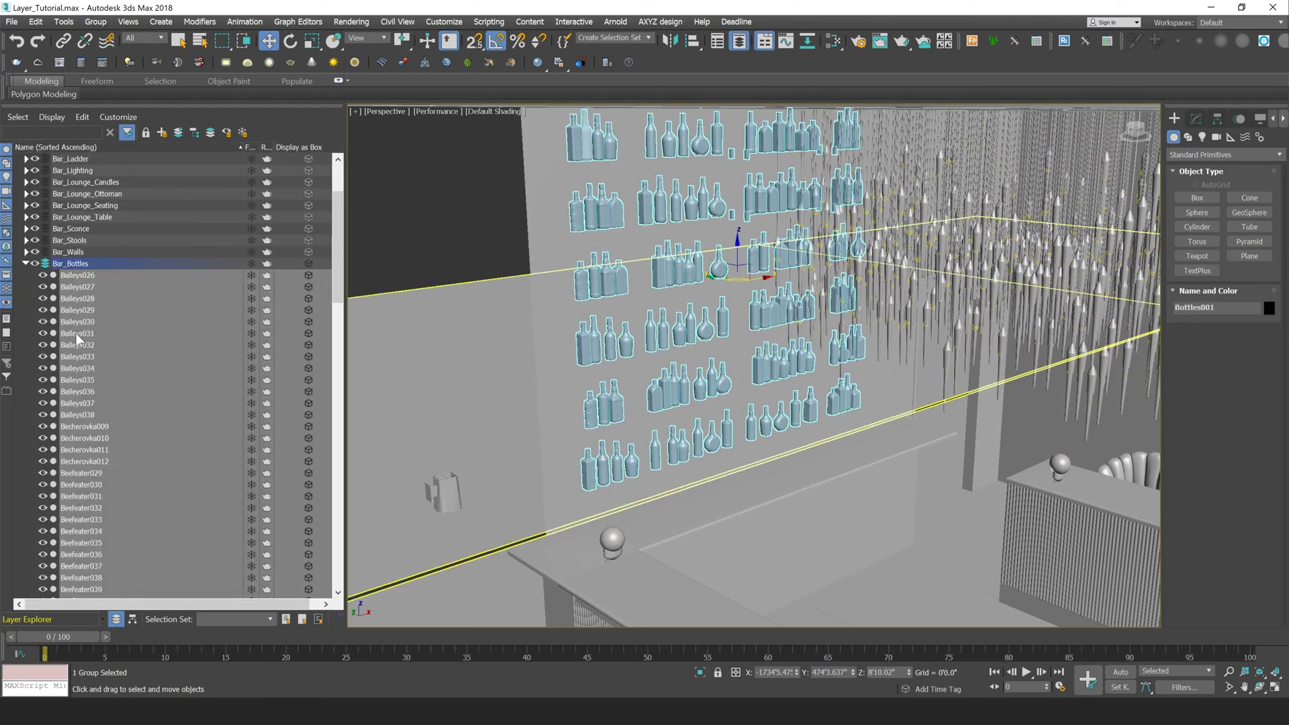
double_click(85, 263)
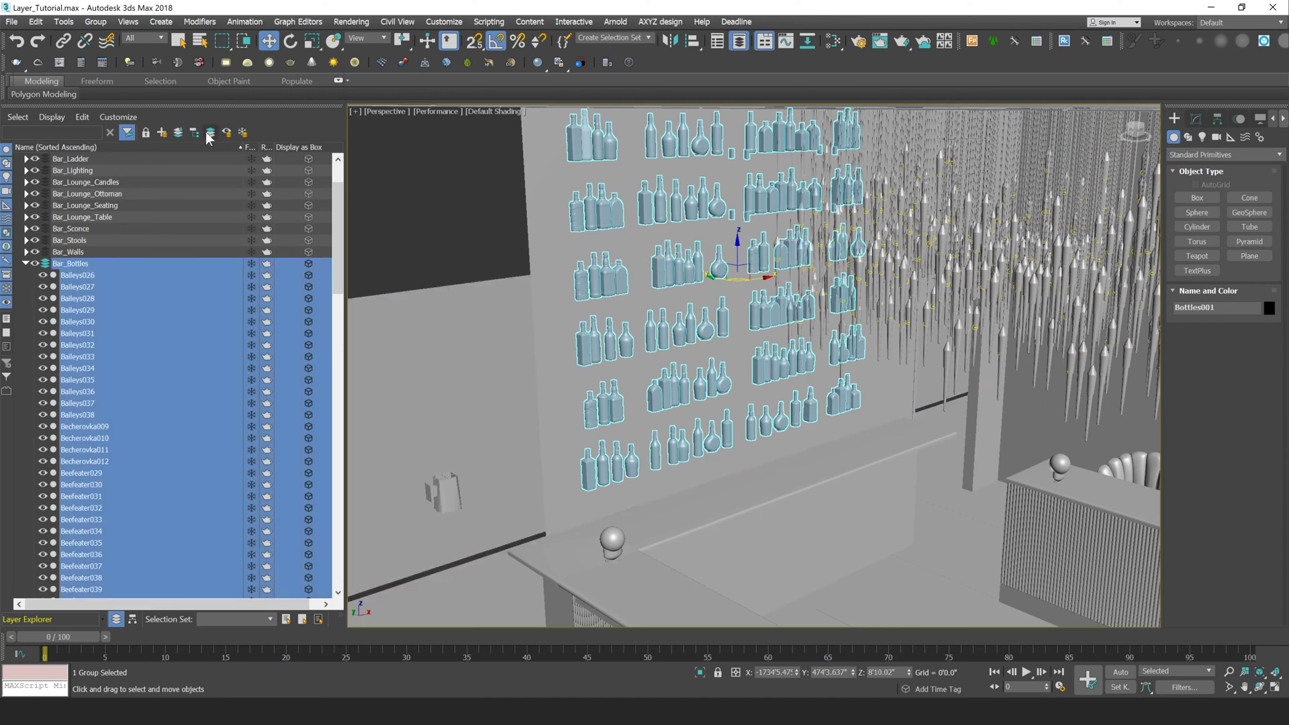
click(163, 133)
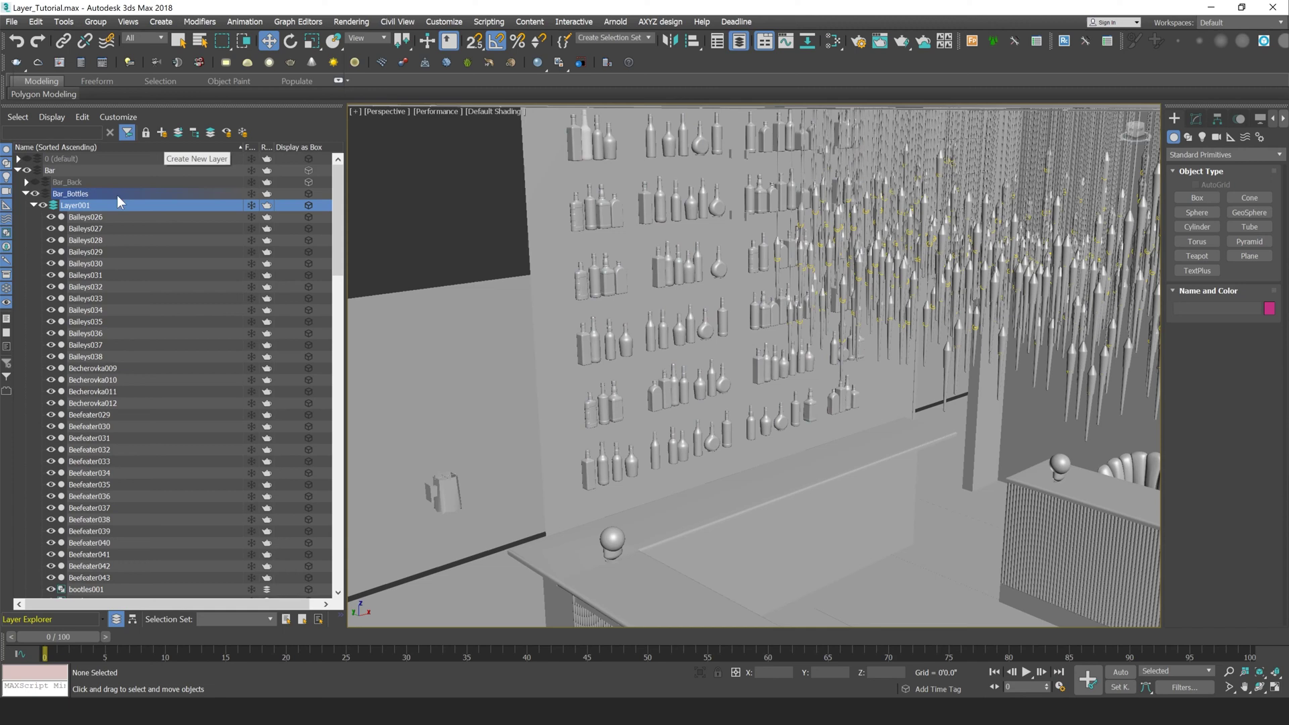
click(32, 205)
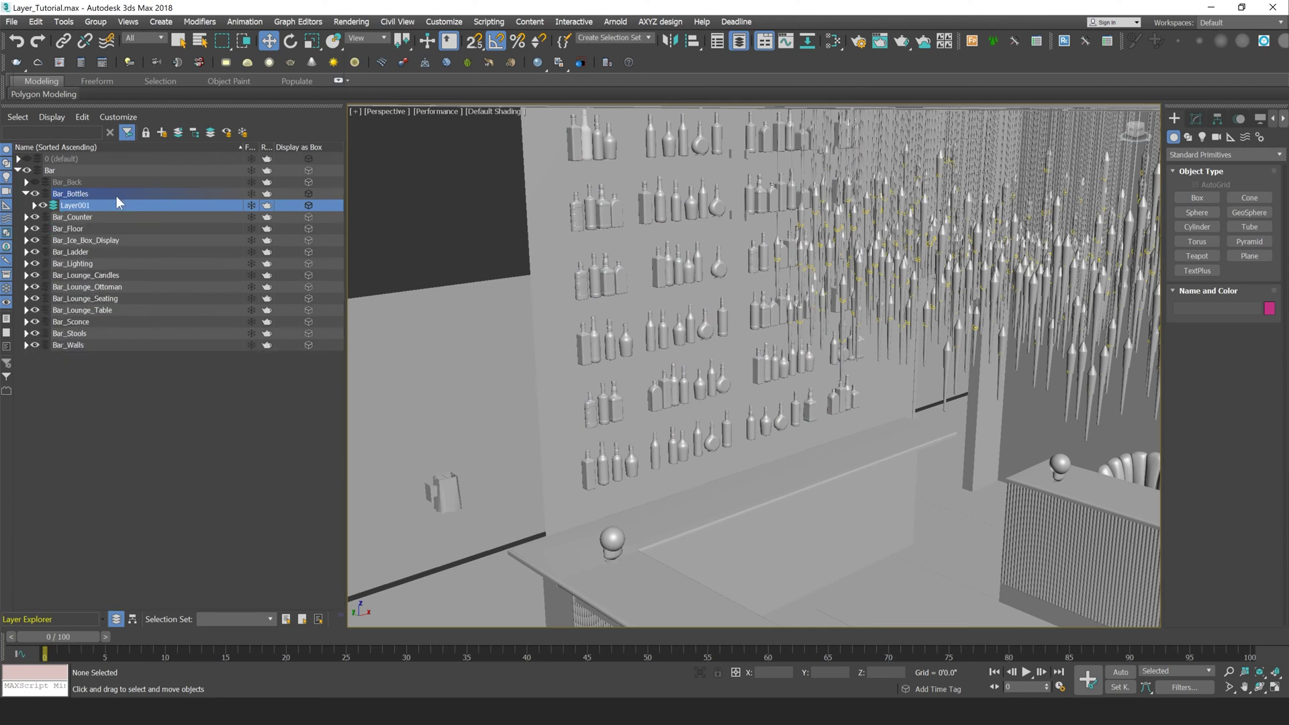
- Expand and collapse the nested Layer001 to examine which bottle objects it holds
click(43, 208)
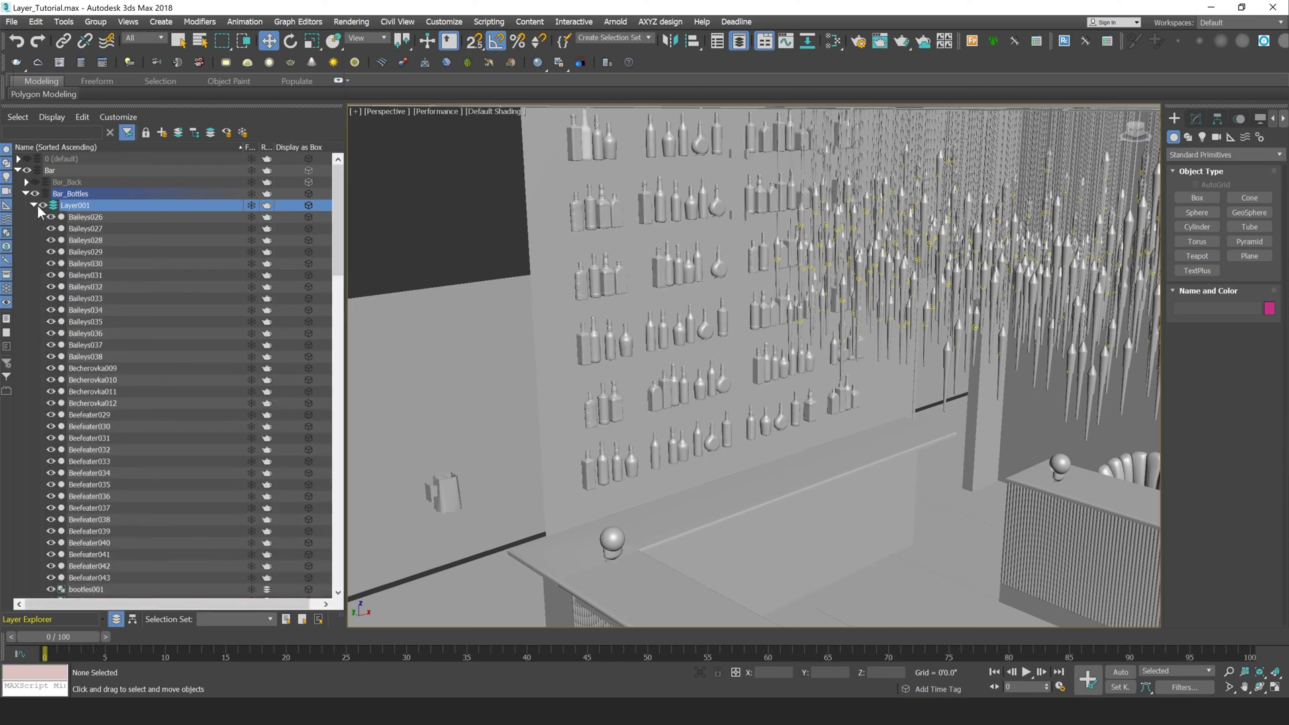
click(34, 205)
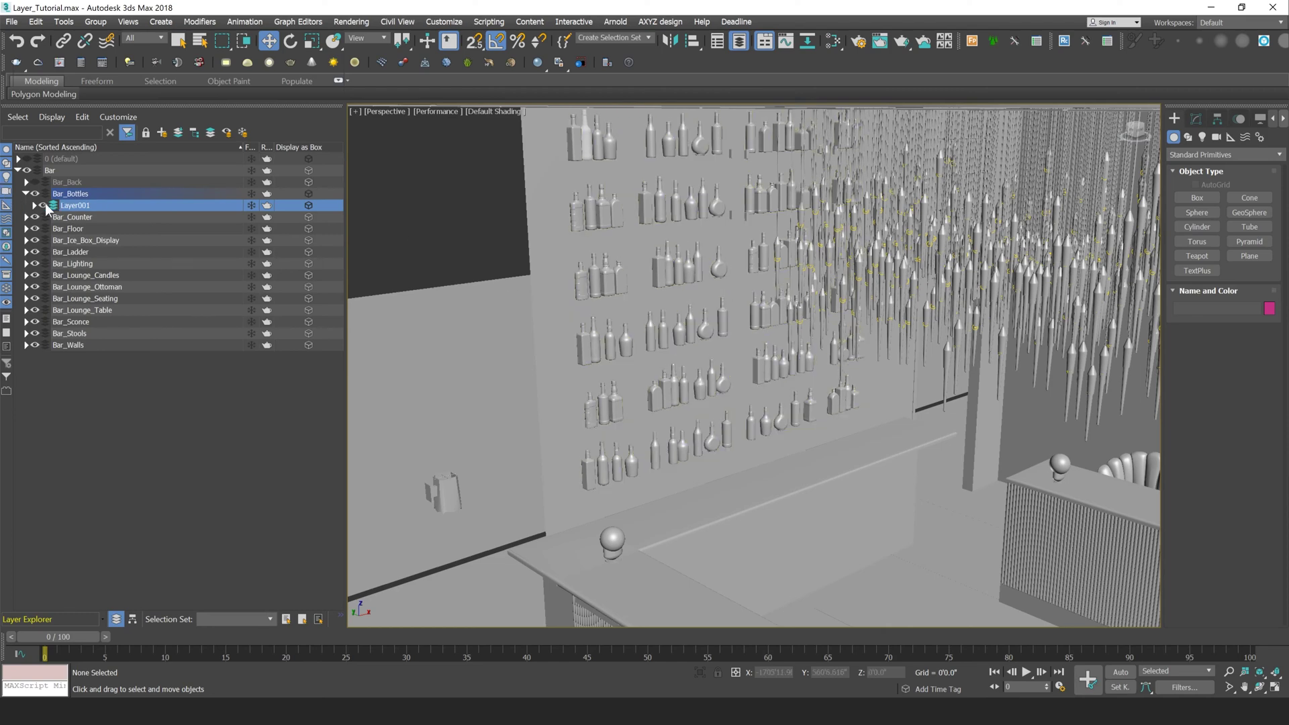
click(44, 205)
click(44, 205)
double_click(46, 203)
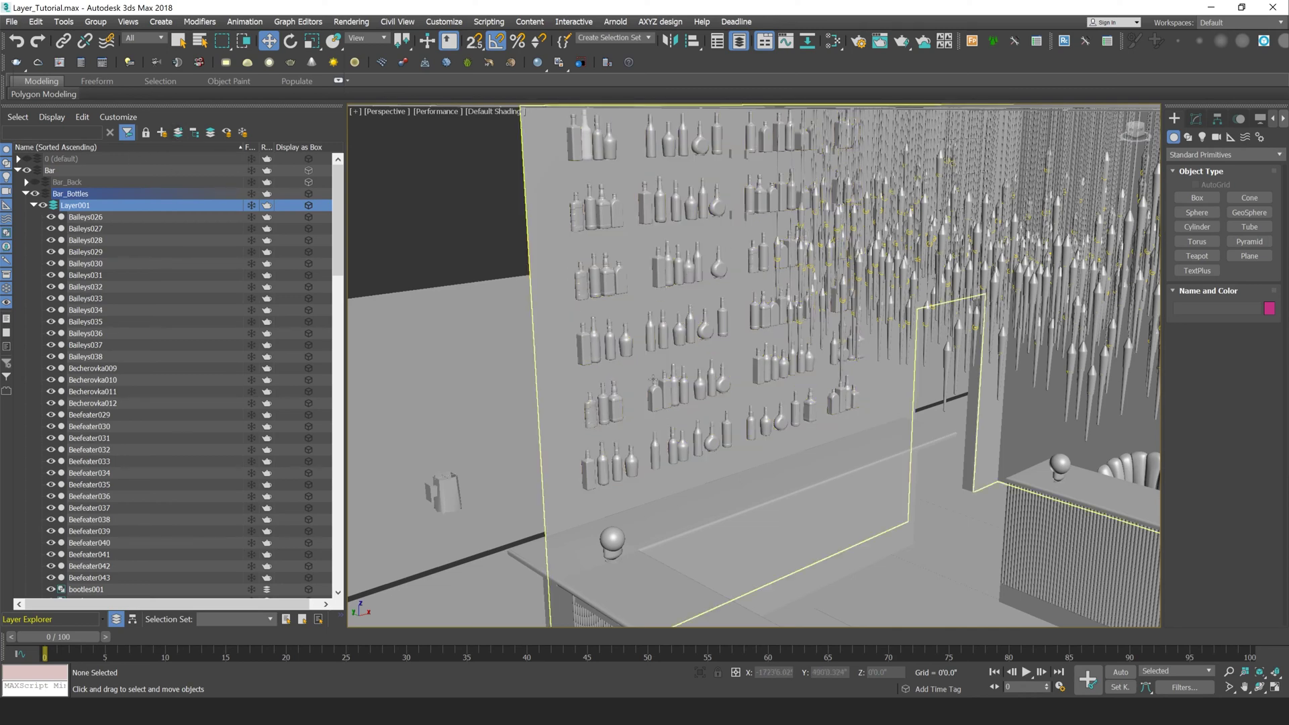
click(33, 205)
- Rename the layer nested under Bar_Bottles as Bar_Bottles_2
click(103, 204)
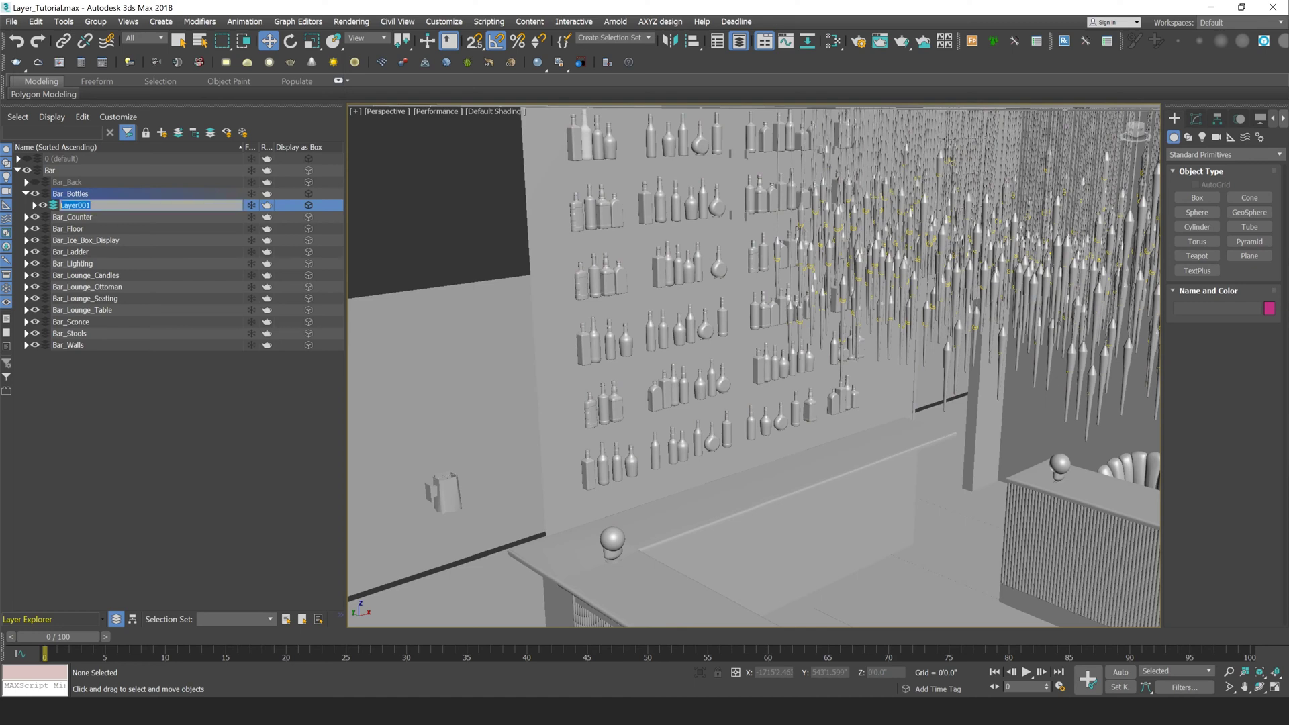
text(Bar_Bottles_2)
click(191, 410)
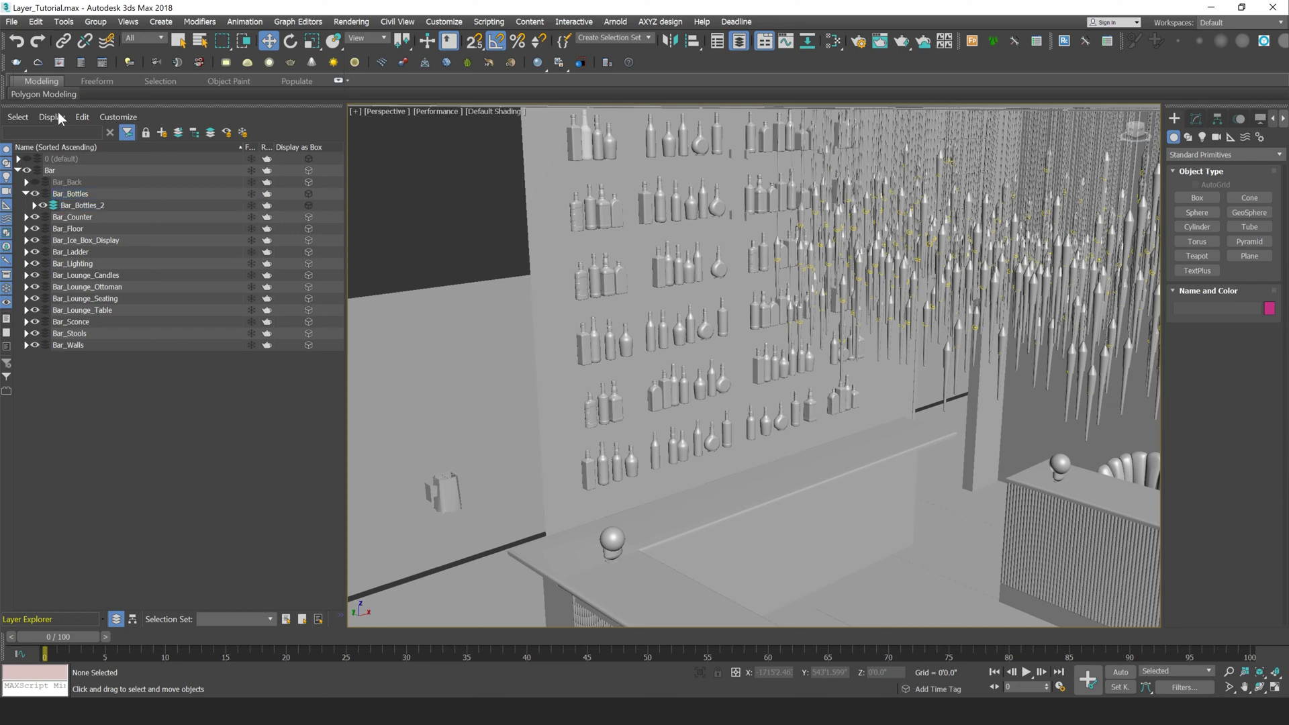
- Move the Bar_Bottles_2 layer out of Bar_Bottles so it is nested directly under Bar
mouse_move(55, 97)
click(94, 209)
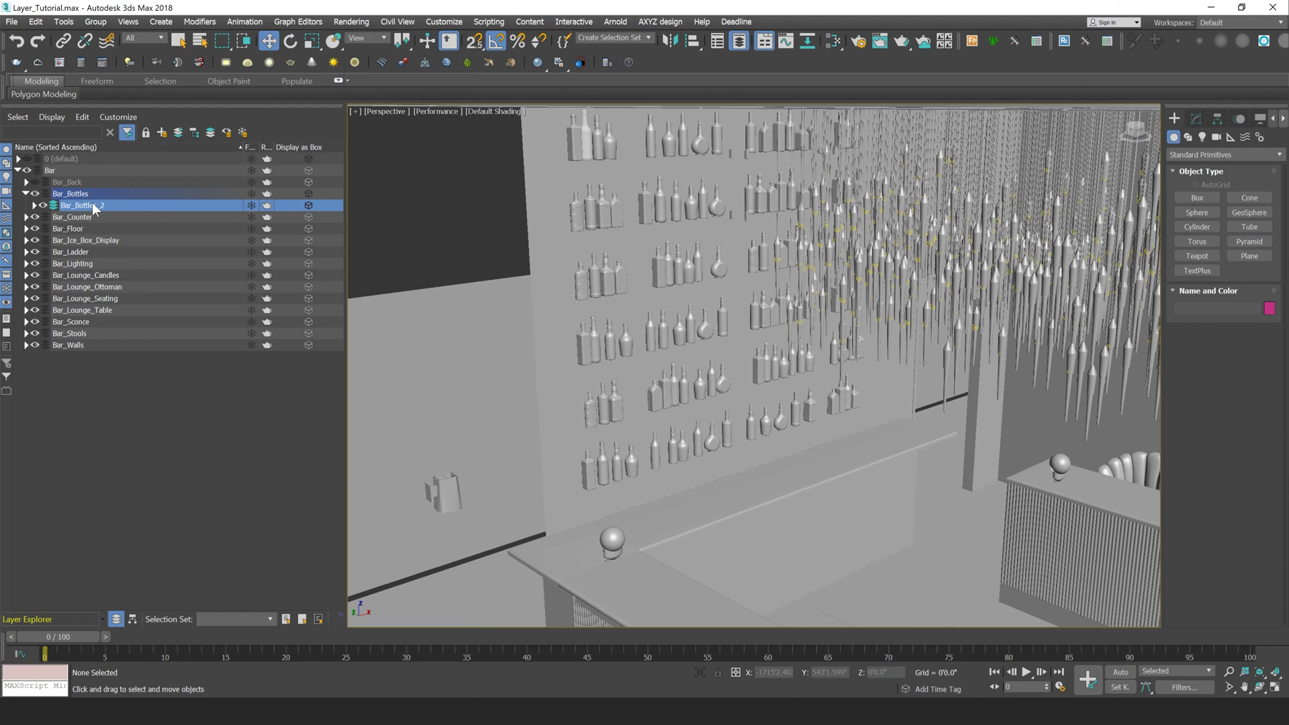
drag(93, 208, 70, 169)
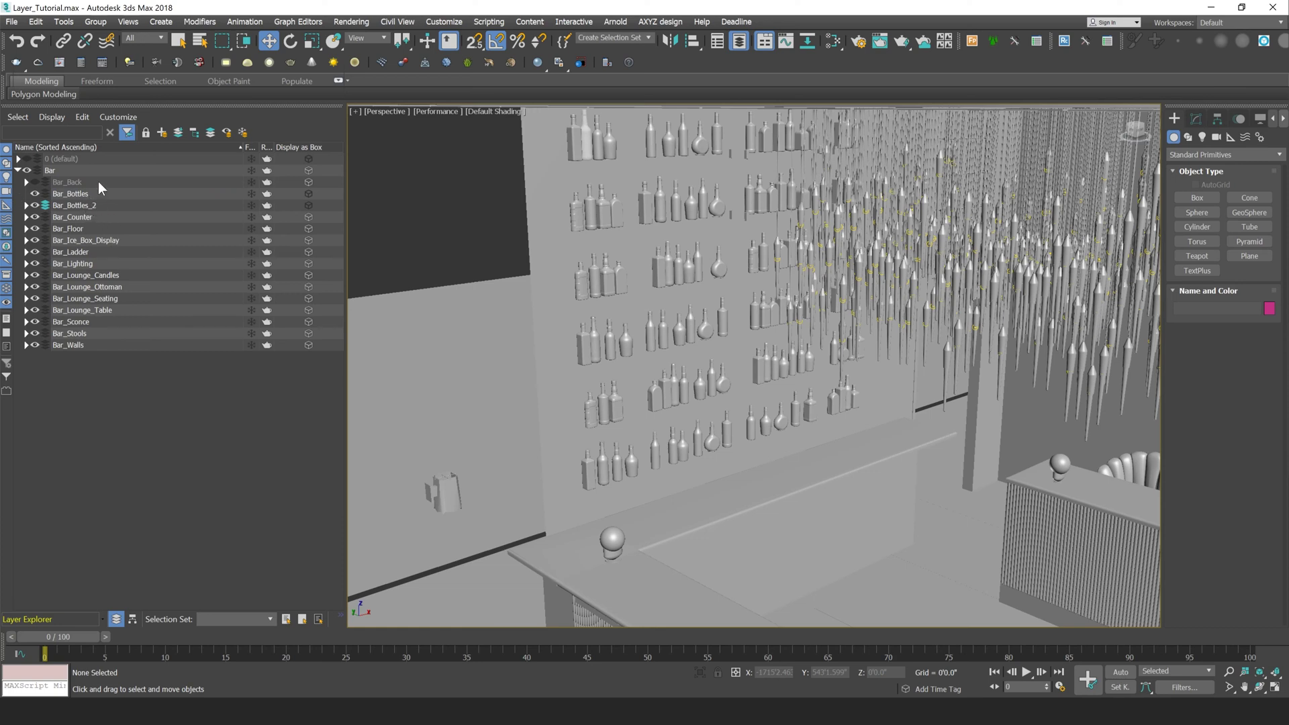
- Move Bar_Bottles_2 out to the top level of the layer list and nest it back inside Bar, under Bar_Bottles
drag(87, 203, 82, 447)
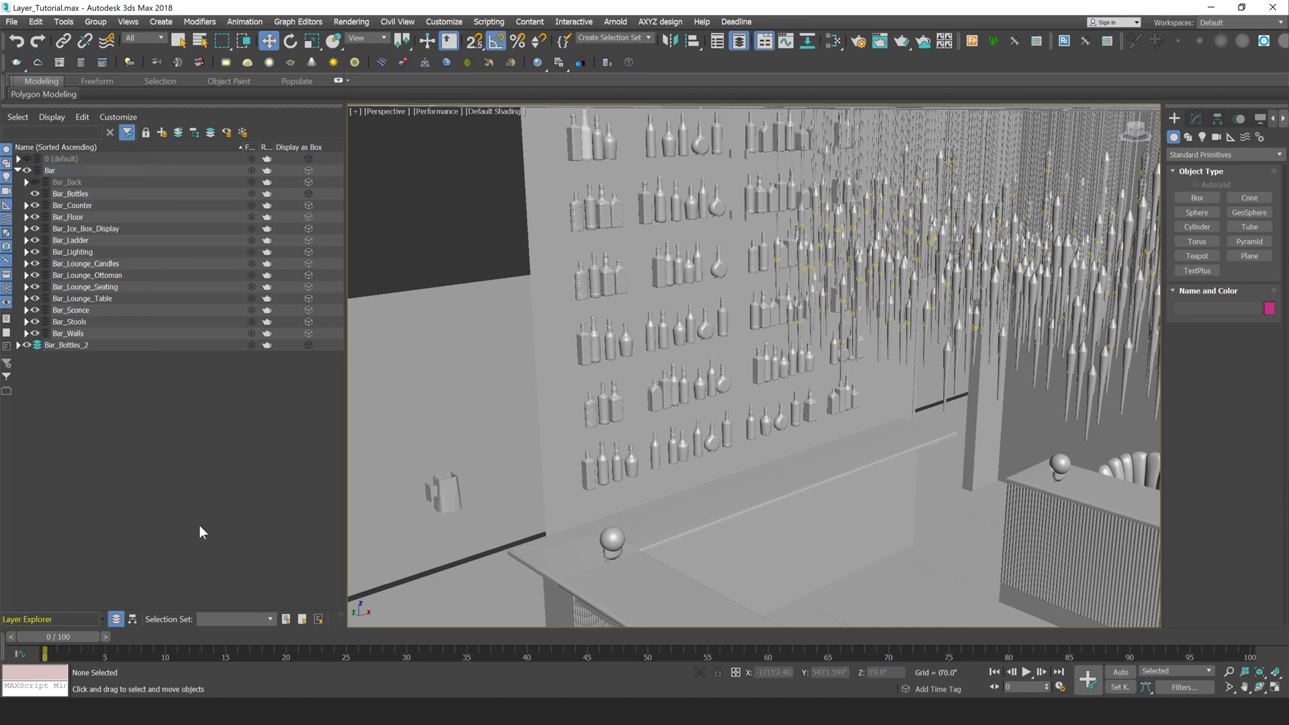
click(19, 170)
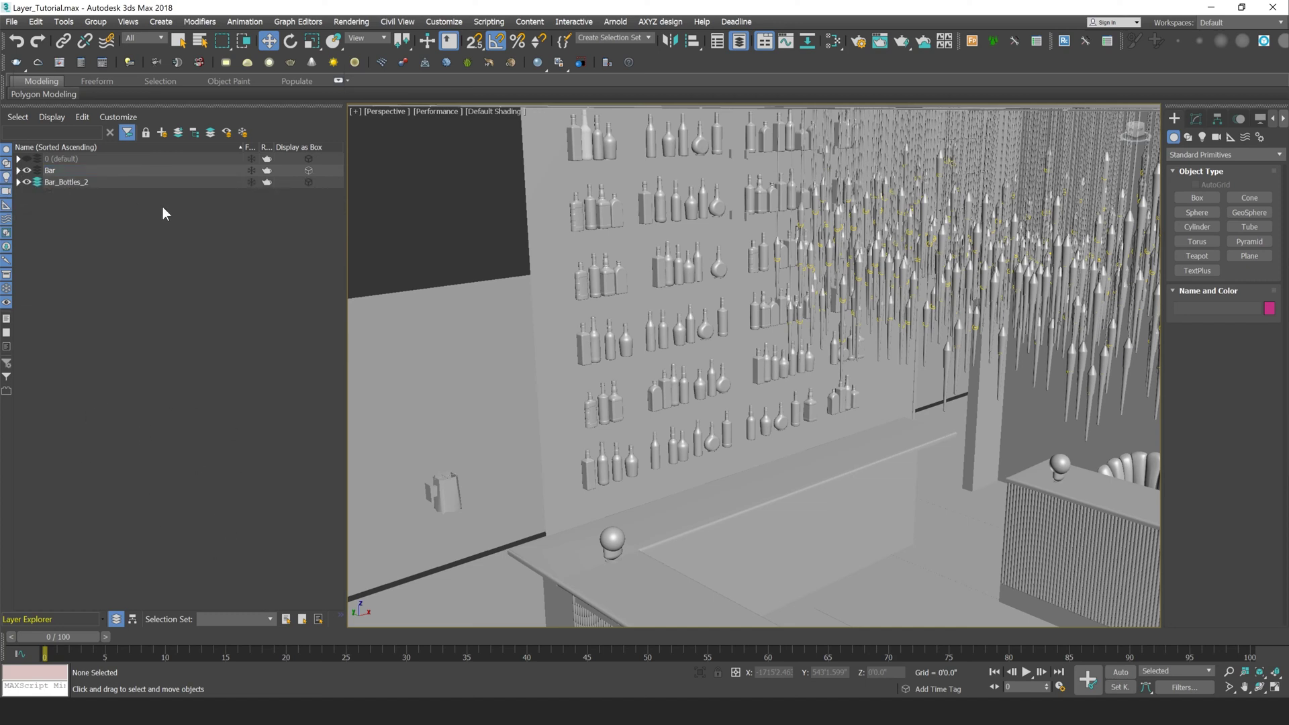
click(37, 182)
click(18, 182)
mouse_move(70, 180)
mouse_down()
mouse_move(30, 172)
mouse_move(82, 196)
mouse_up()
click(18, 170)
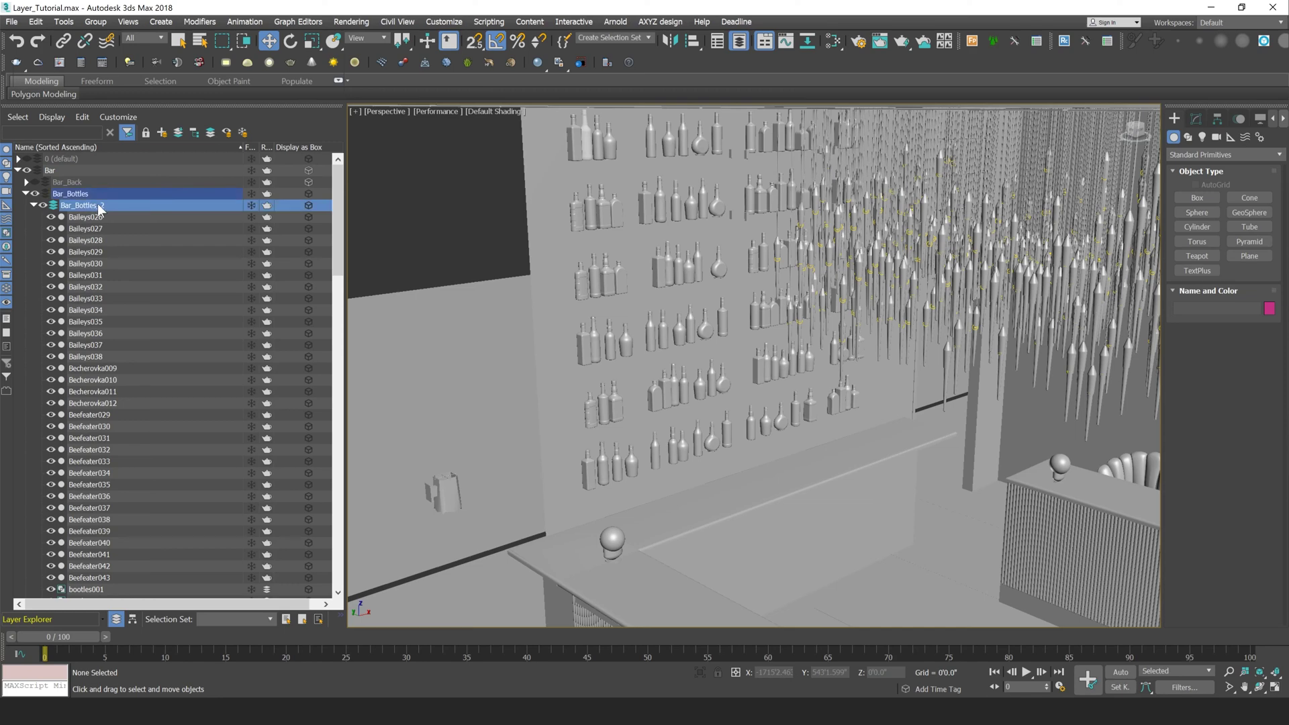
- Unnest Bar_Bottles_2 from its parent layers, then nest it directly under Bar and select it
right_click(102, 207)
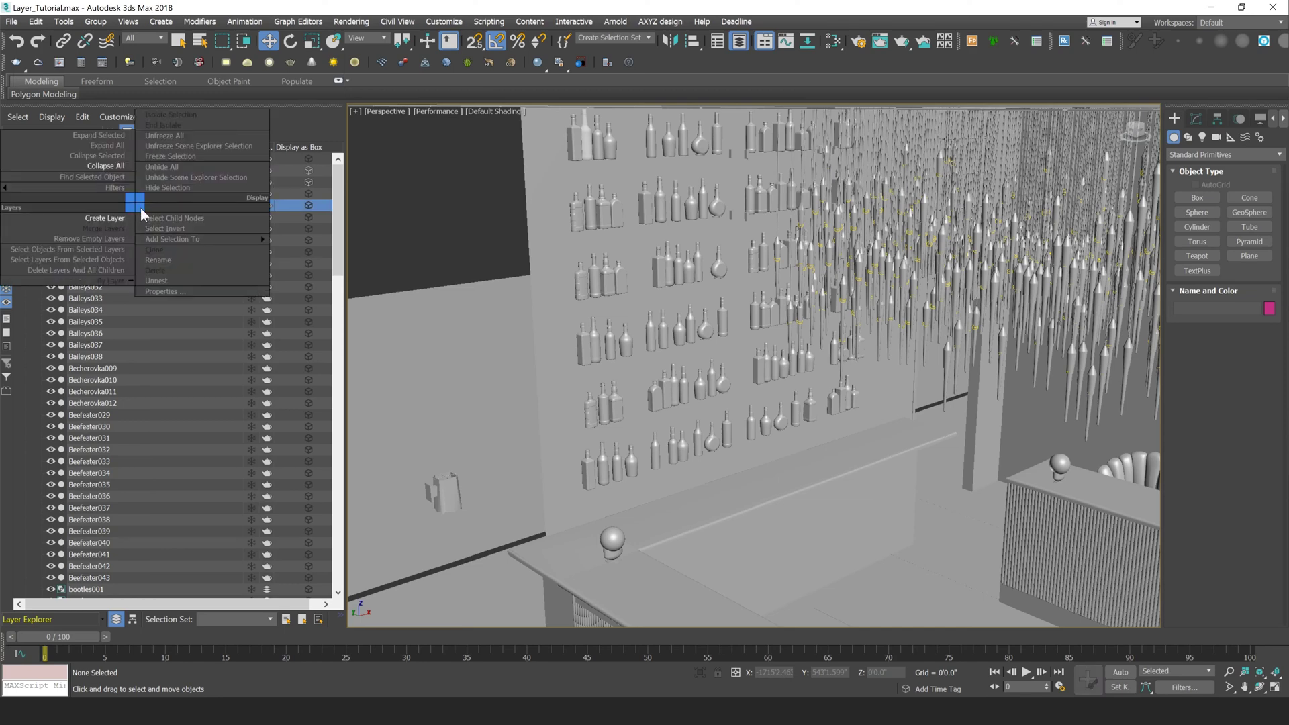
click(168, 280)
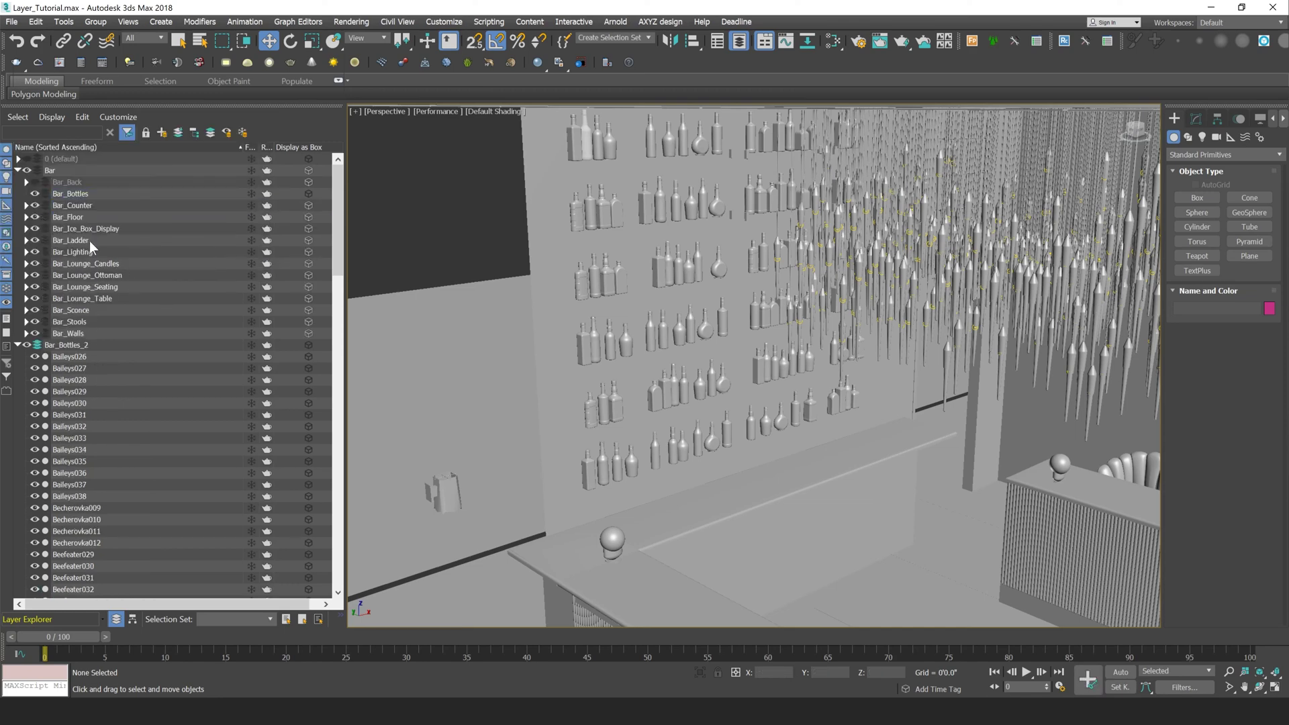
click(20, 181)
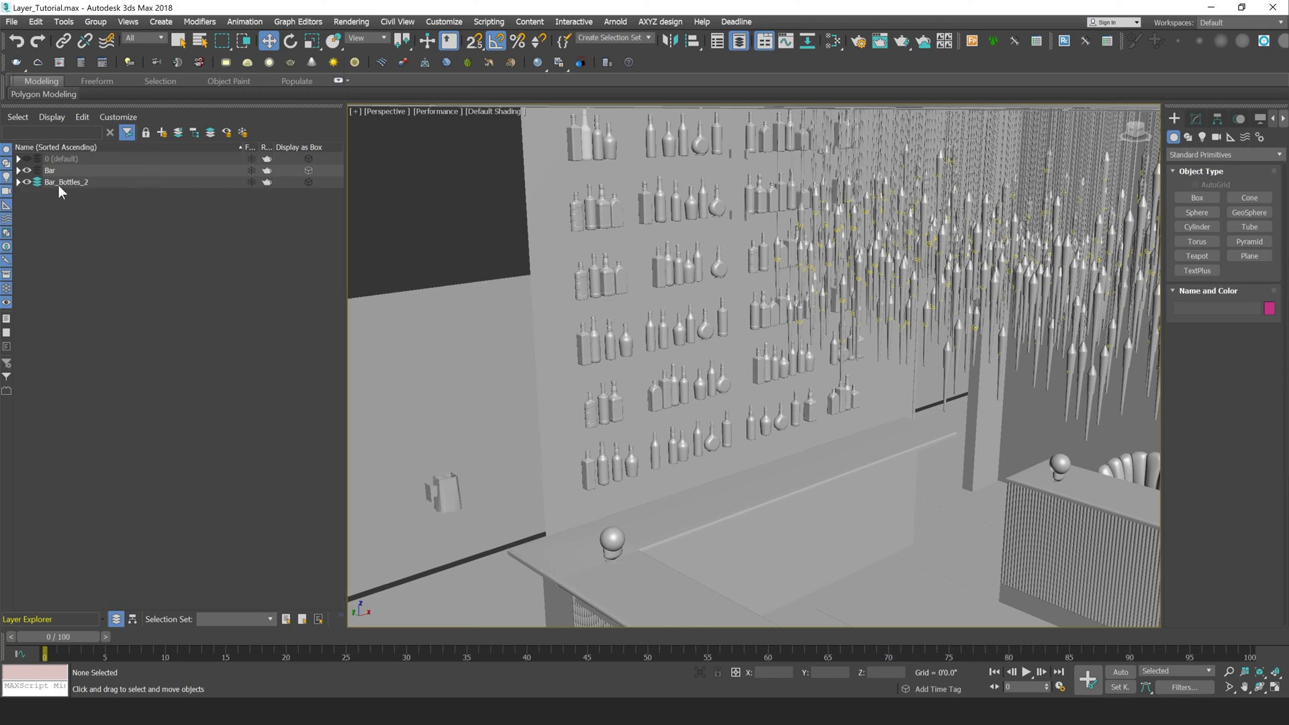
drag(58, 186, 40, 171)
click(20, 171)
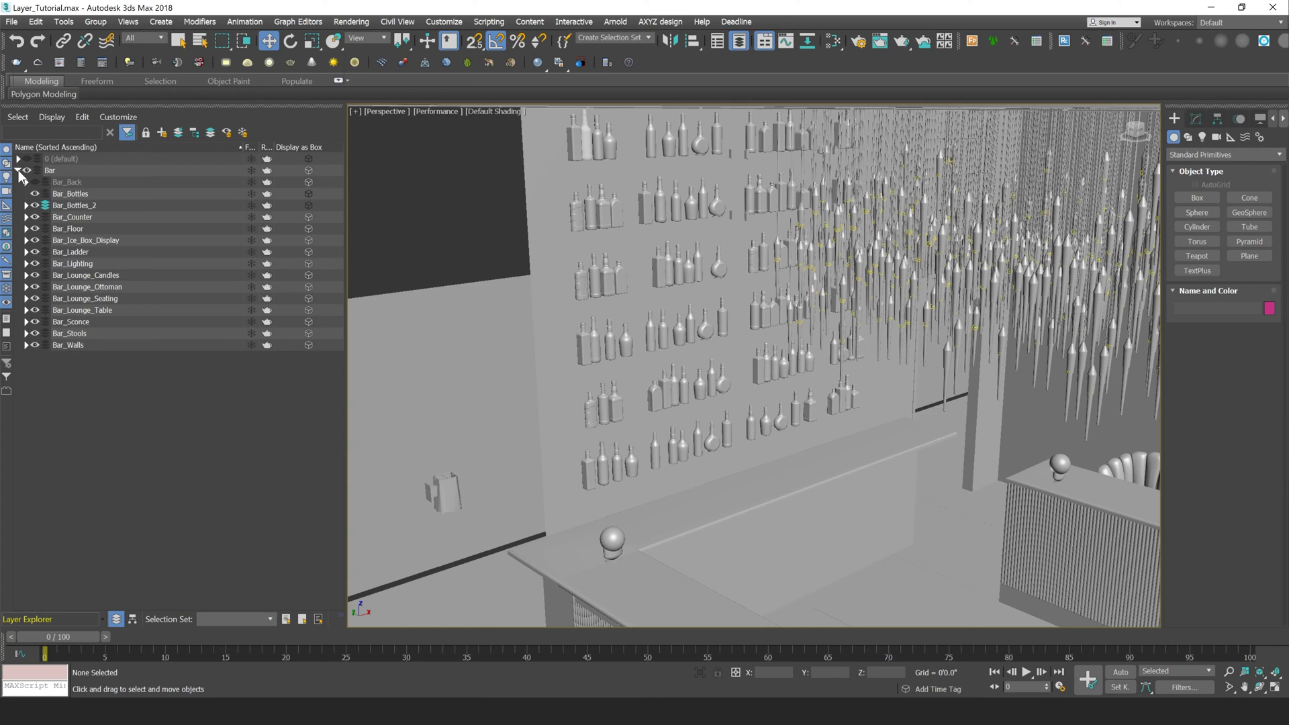
click(78, 205)
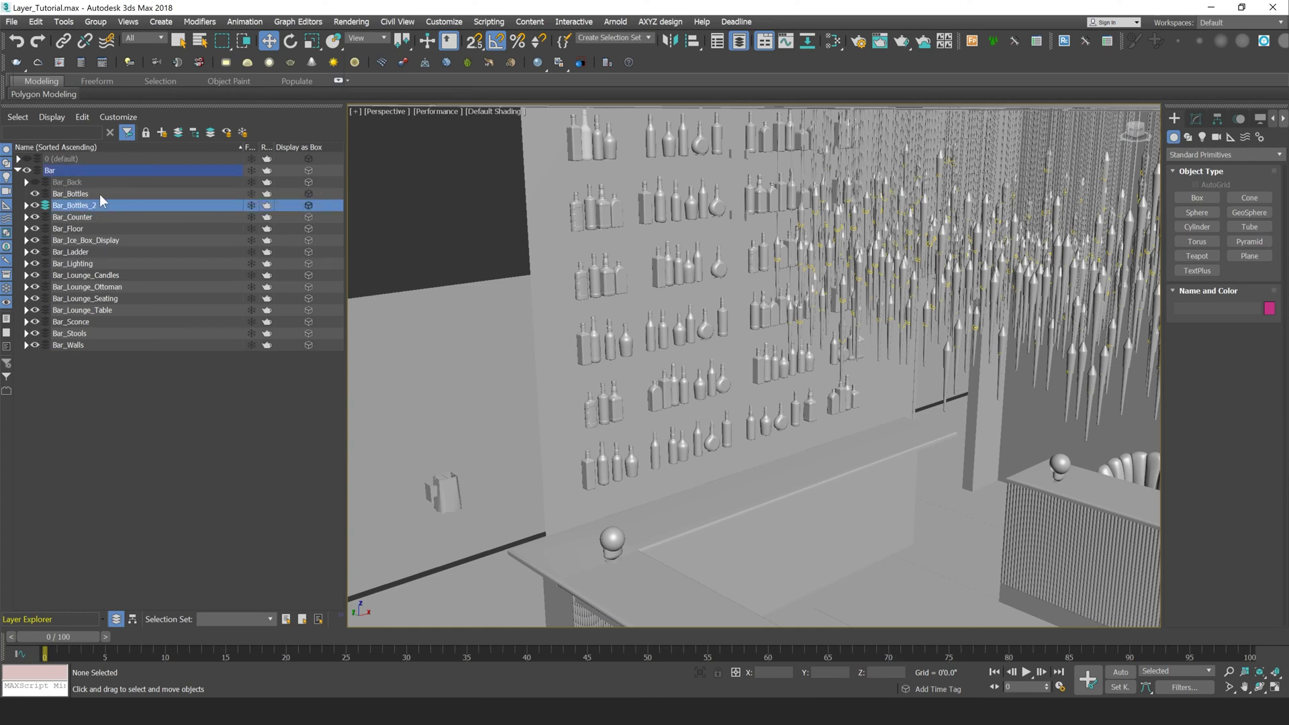
- Delete the empty Bar_Bottles layer nested under Bar
click(146, 405)
click(82, 195)
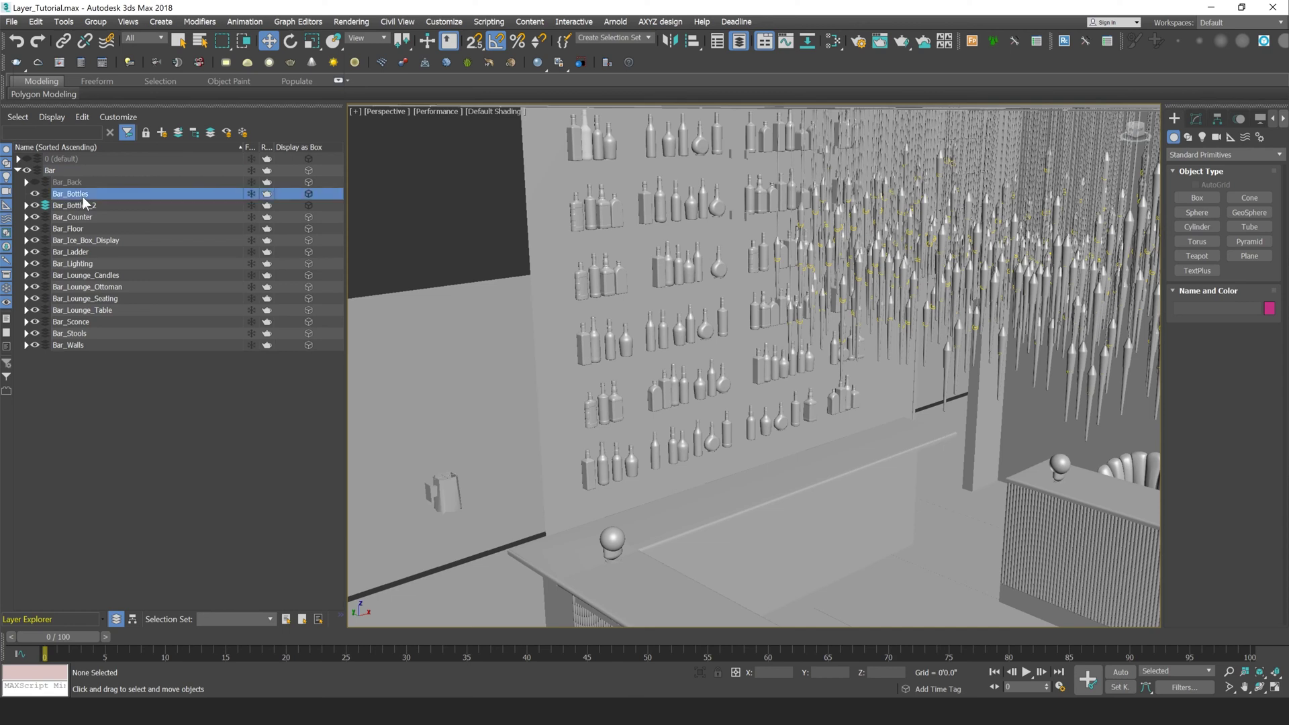
right_click(135, 190)
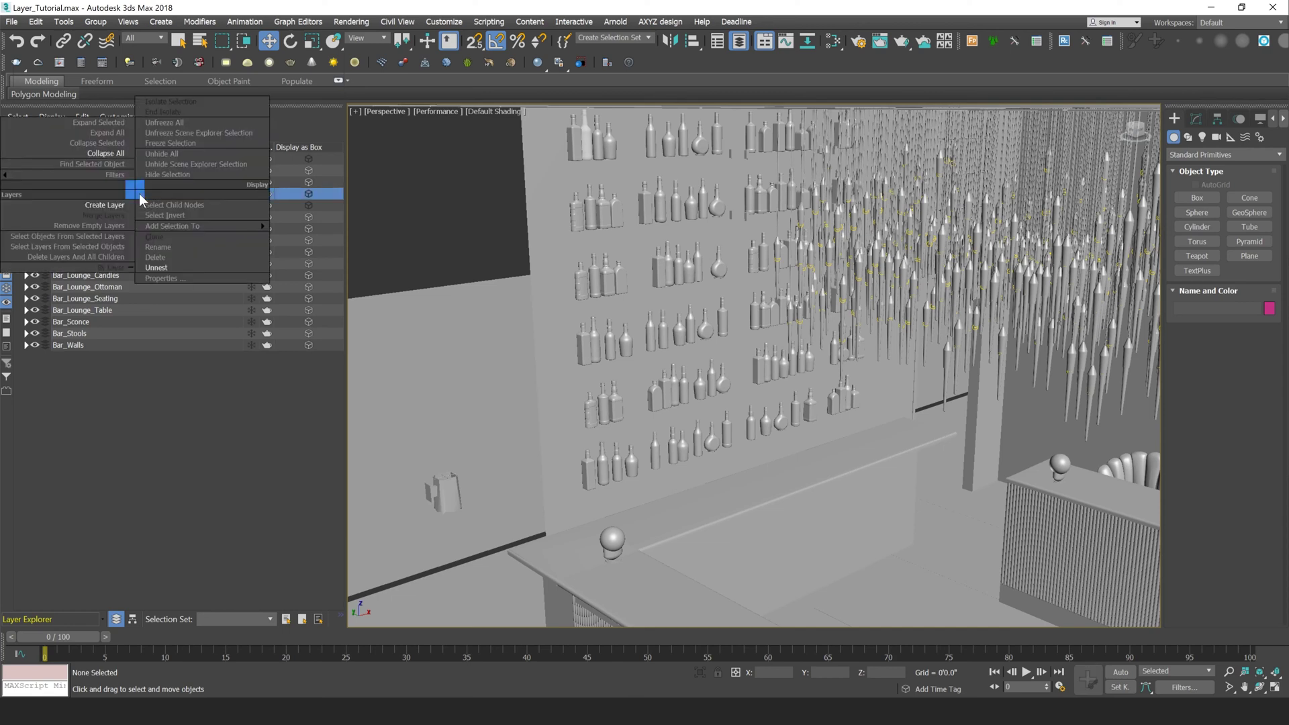
click(173, 258)
click(91, 193)
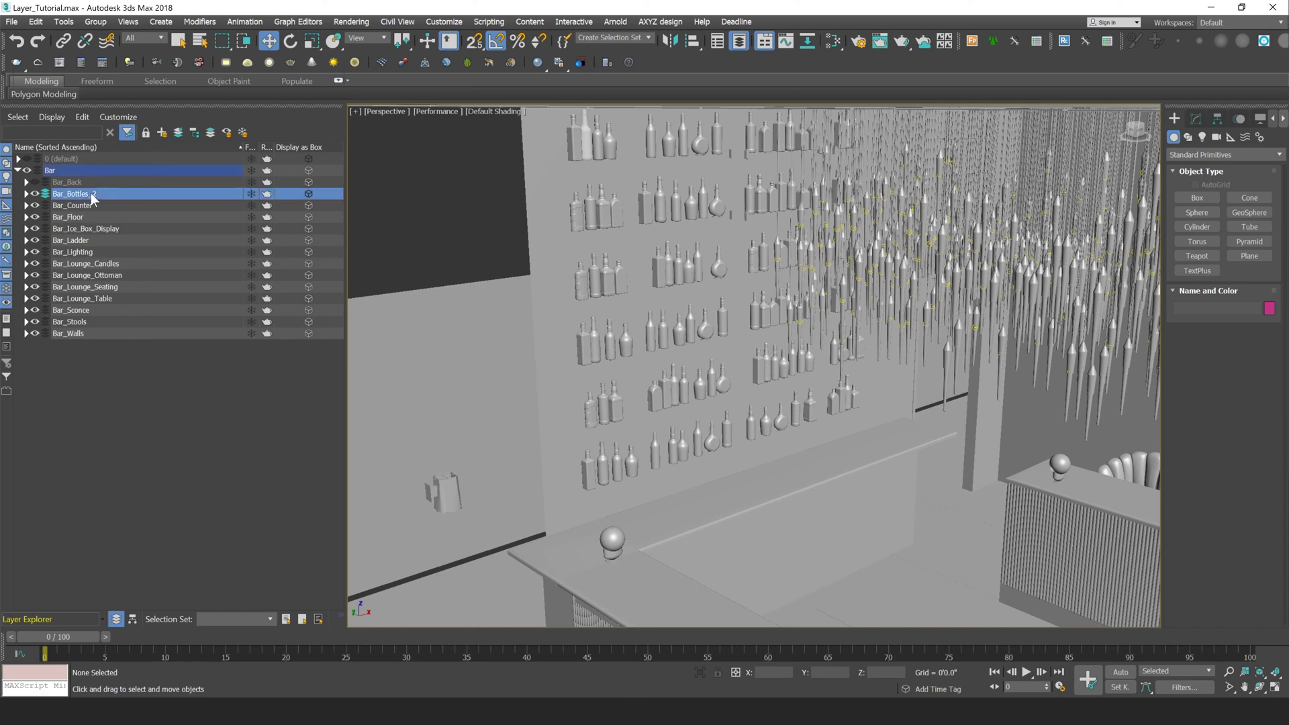
right_click(91, 193)
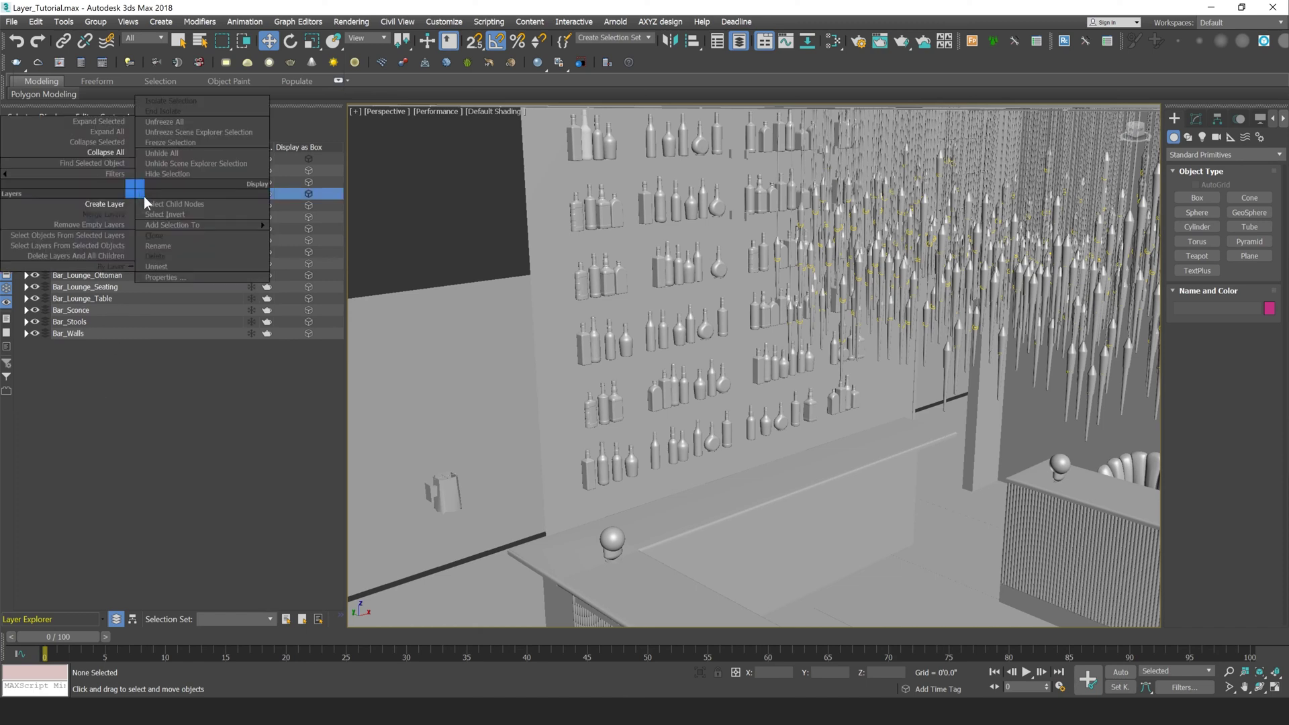
click(223, 462)
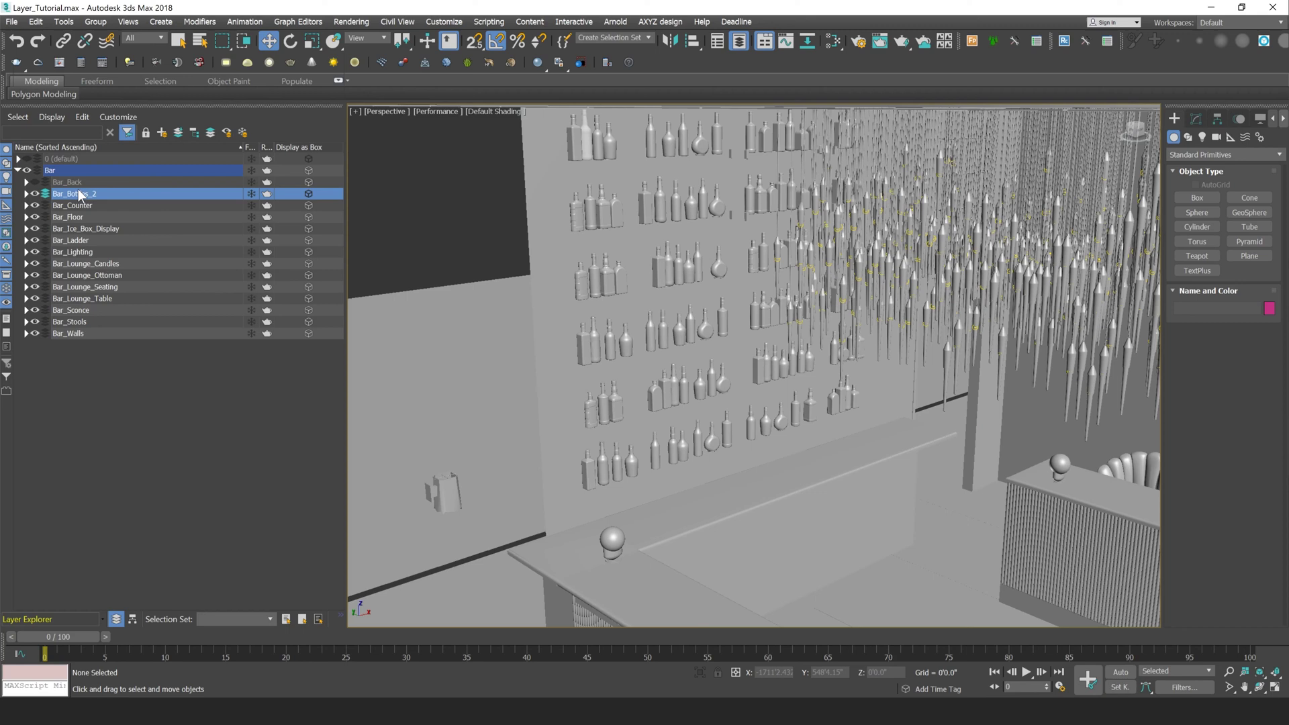
right_click(99, 193)
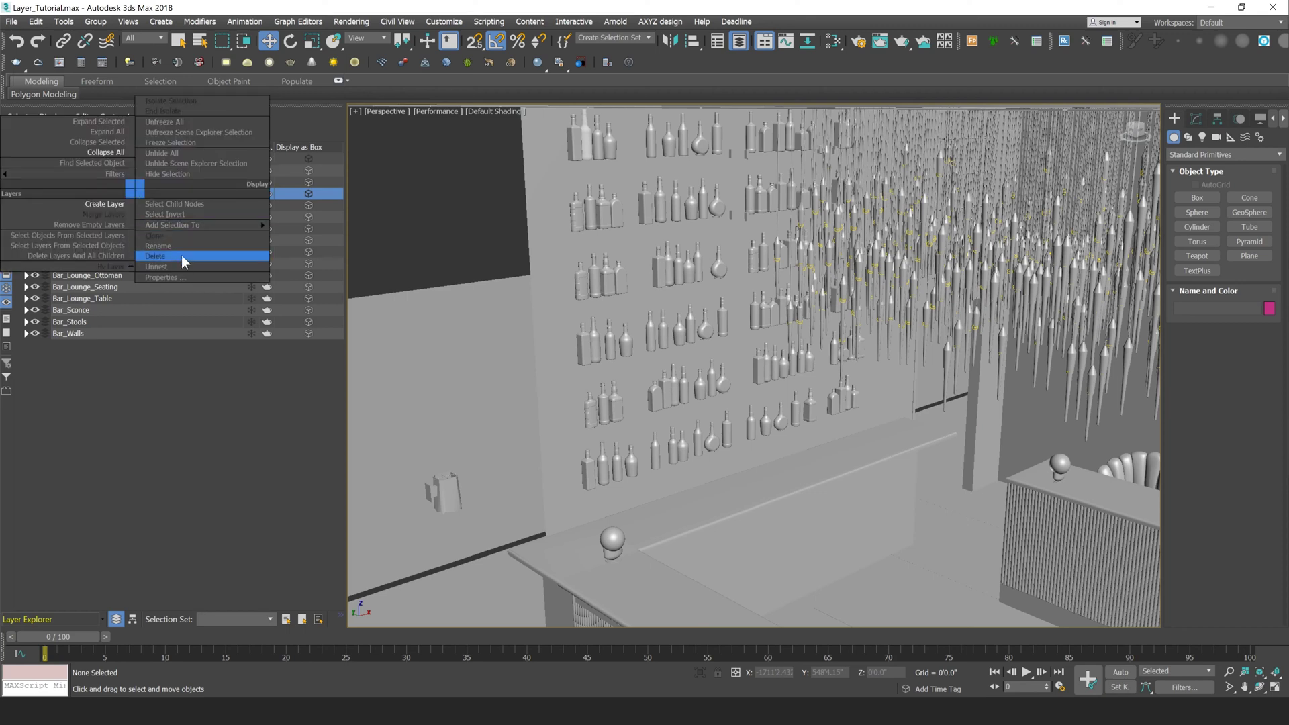
click(104, 391)
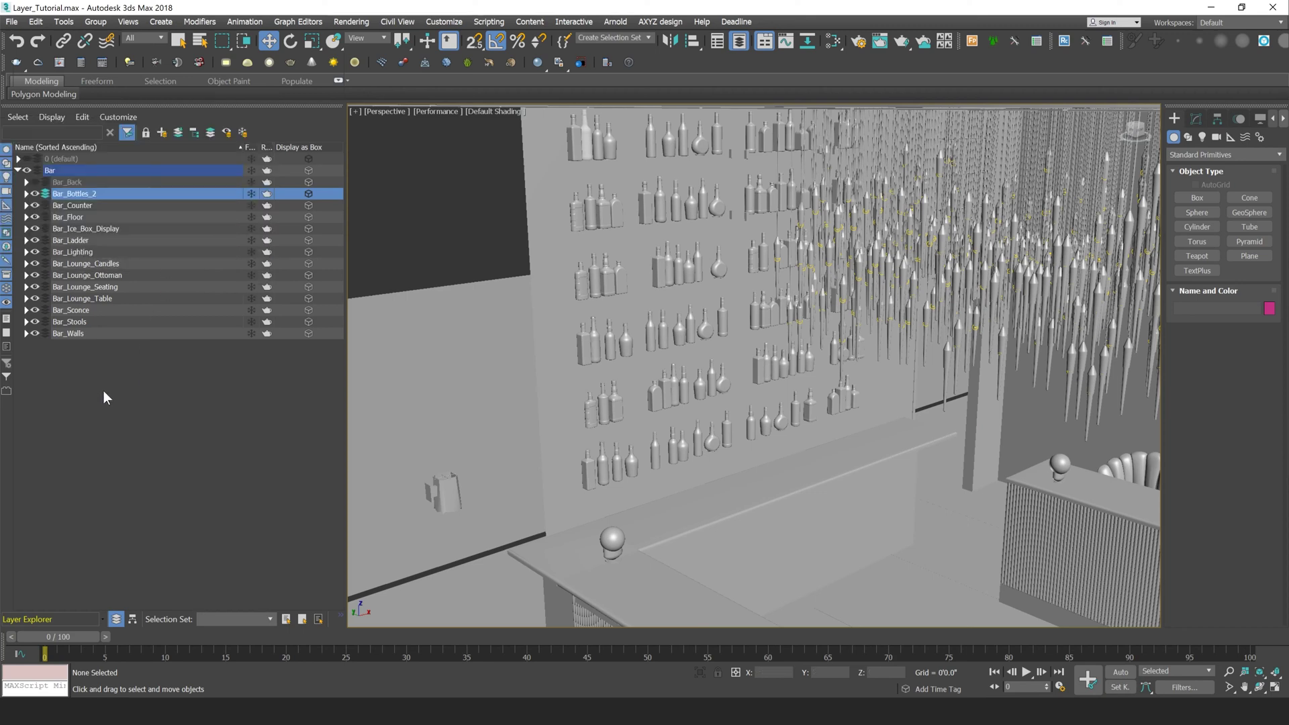
- Delete the Bar_Bottles_2 layer together with all of its children
right_click(111, 192)
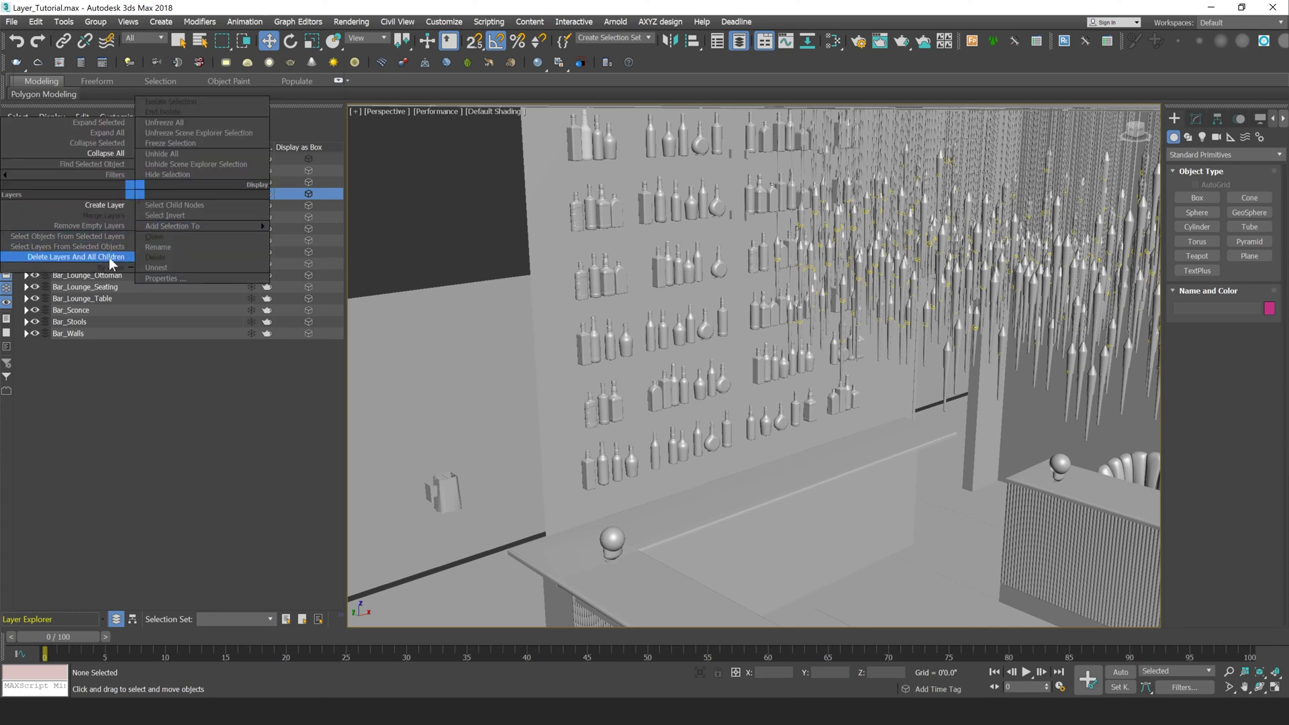
click(104, 257)
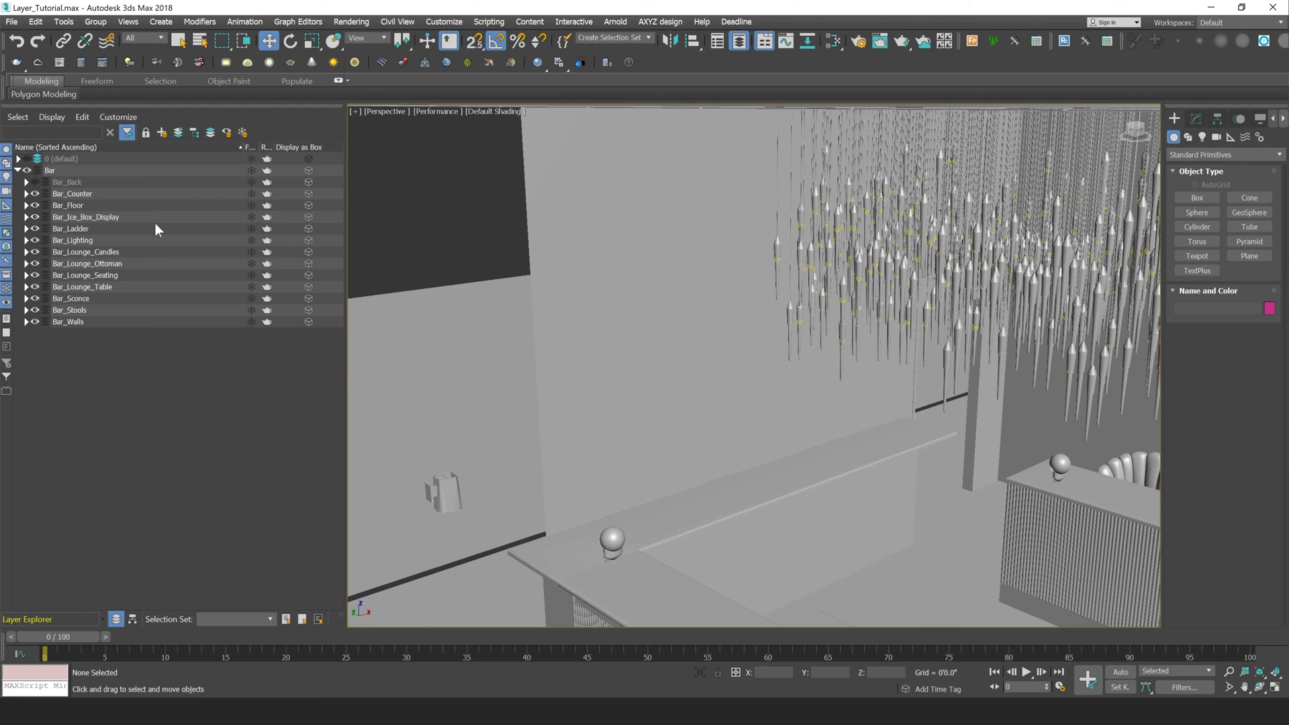
- Unhide the Bar_Back layer and toggle its frozen state on and back off
click(34, 181)
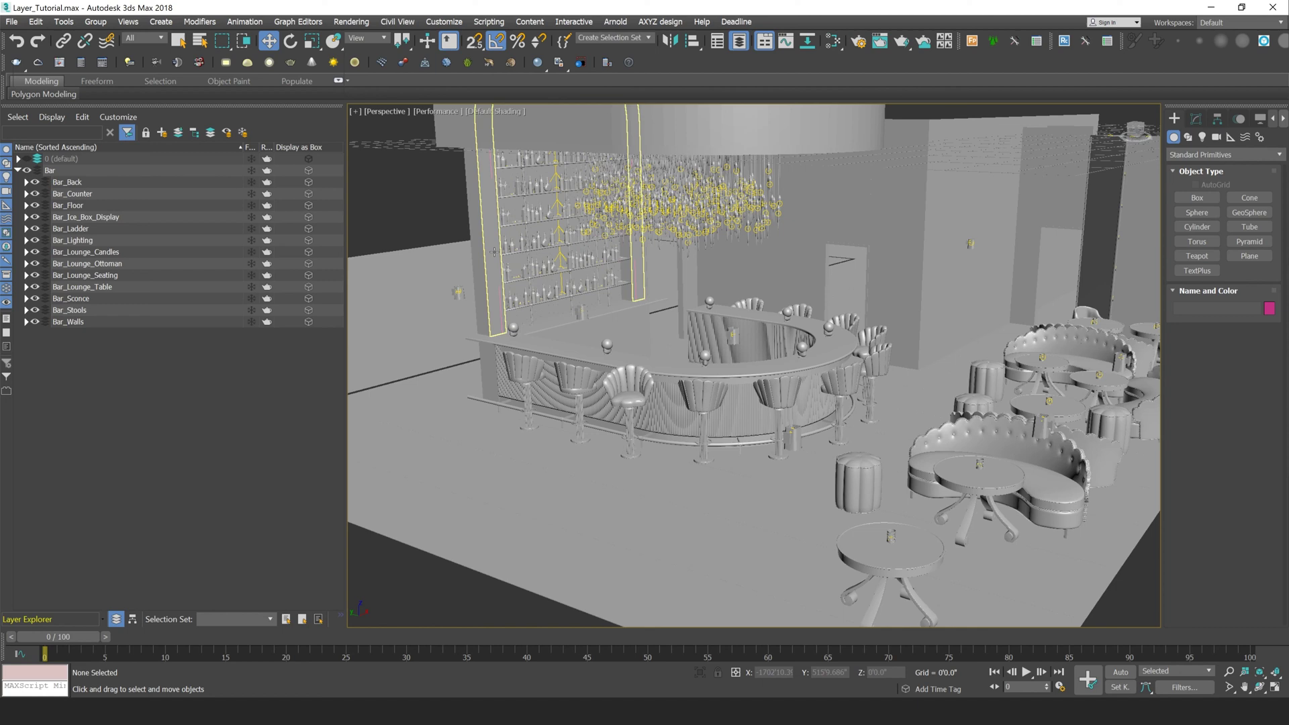
click(253, 182)
click(252, 183)
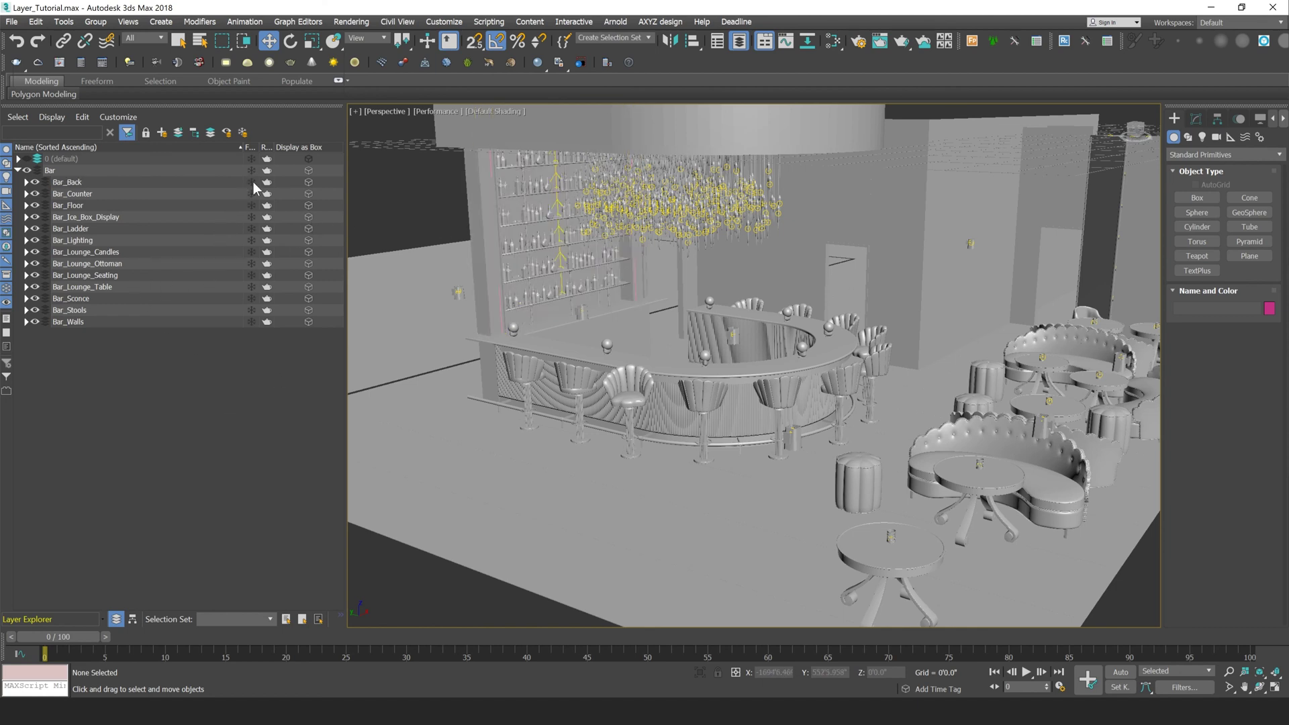
- Look over the layer properties of Bar_Back and close them without changing anything
click(82, 181)
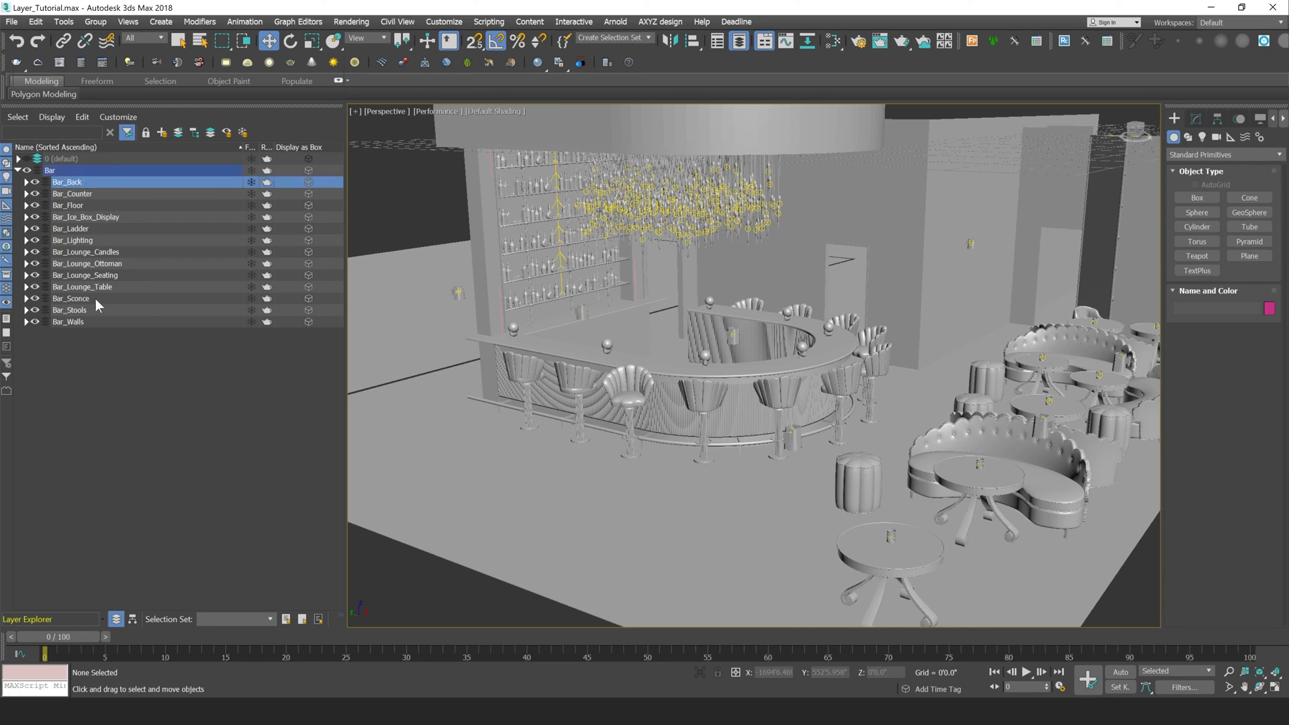
right_click(71, 184)
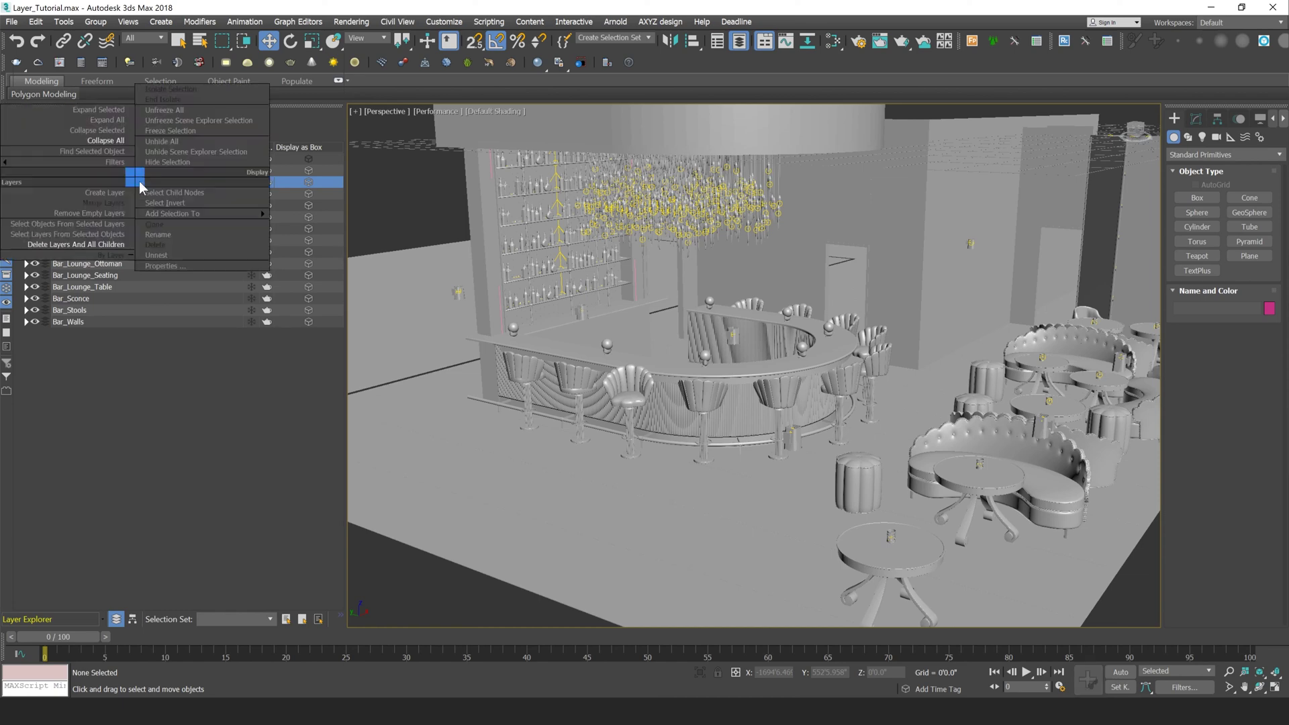
click(114, 265)
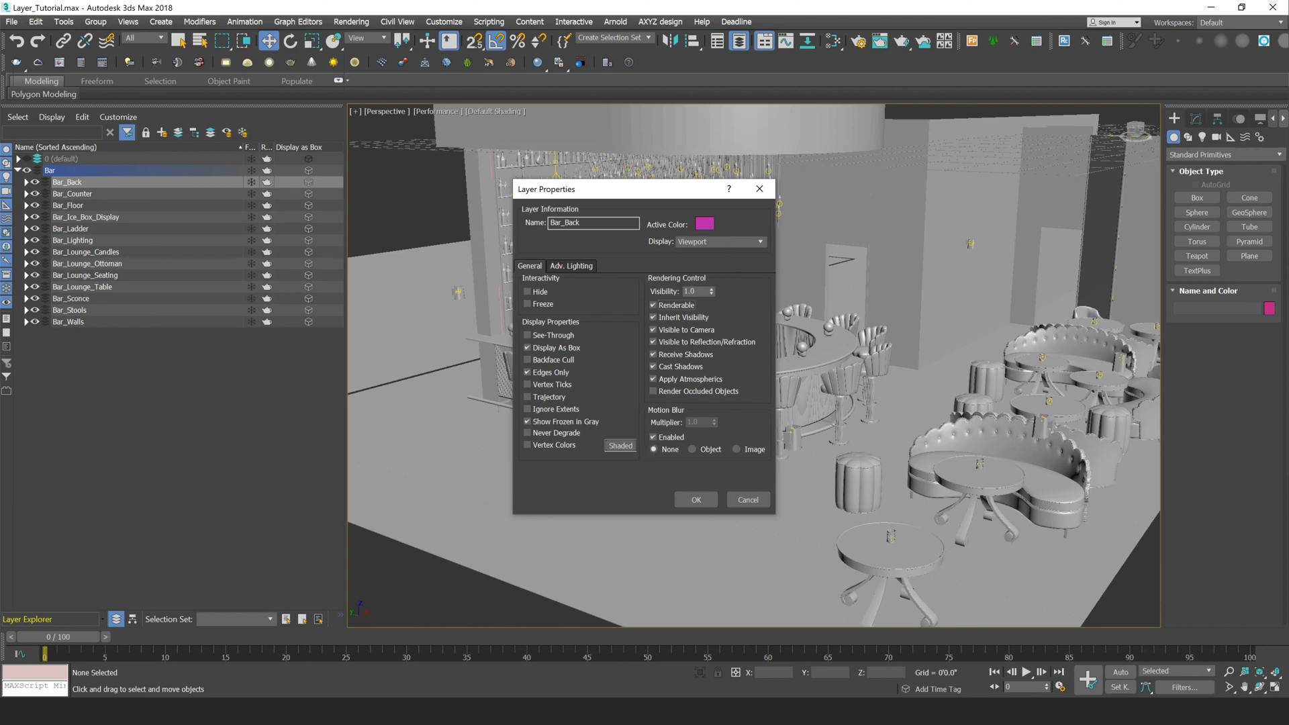
click(759, 189)
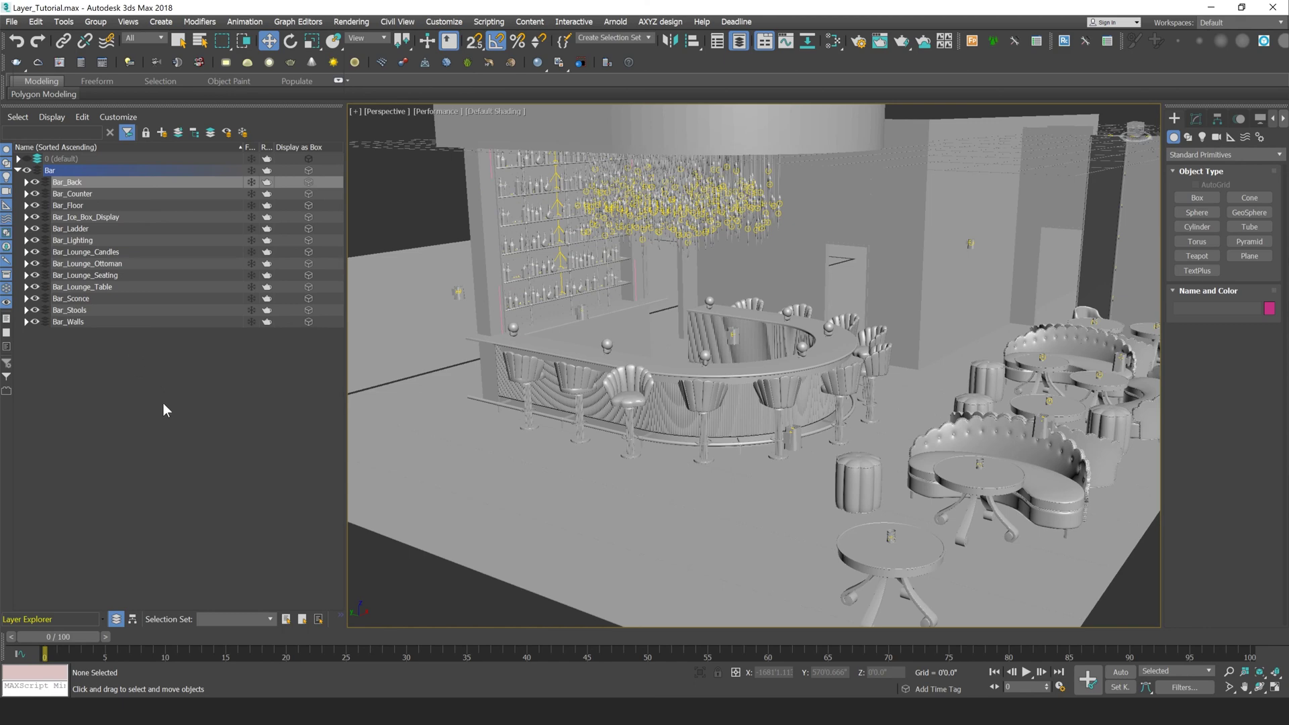
scroll(551, 391, down, 4)
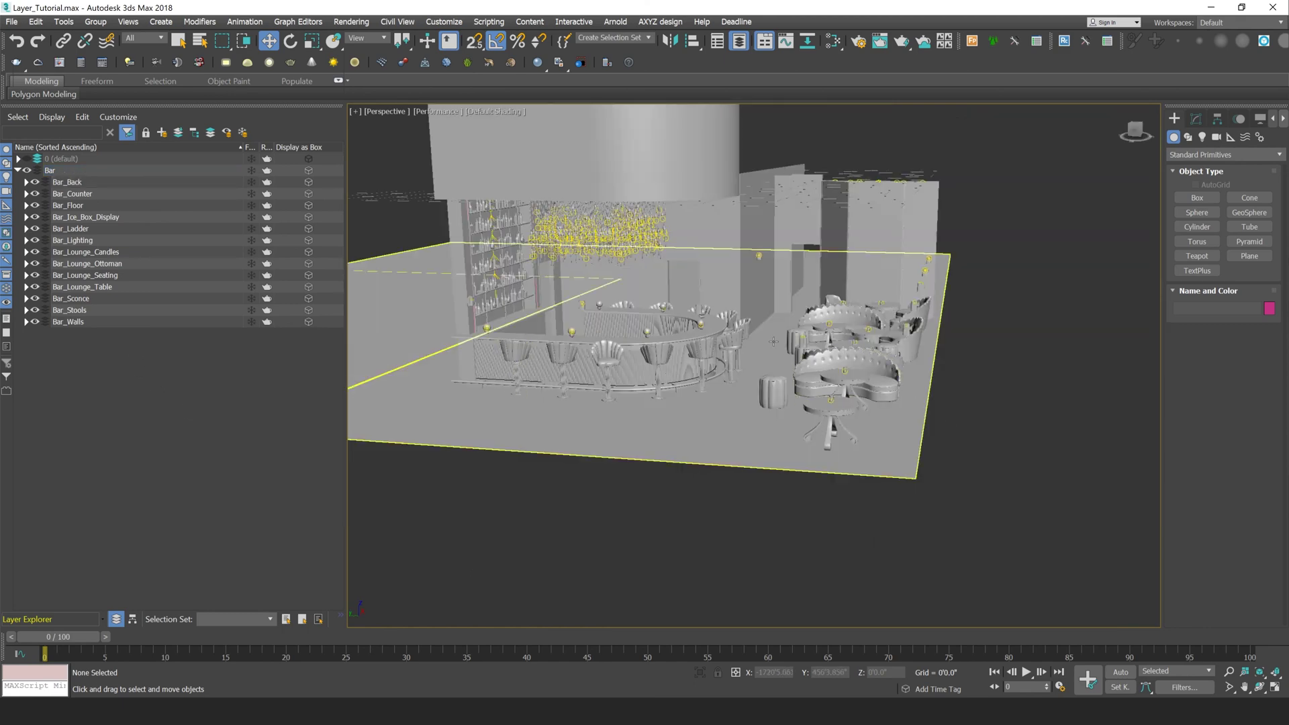
alt+middle_drag(774, 342, 797, 385)
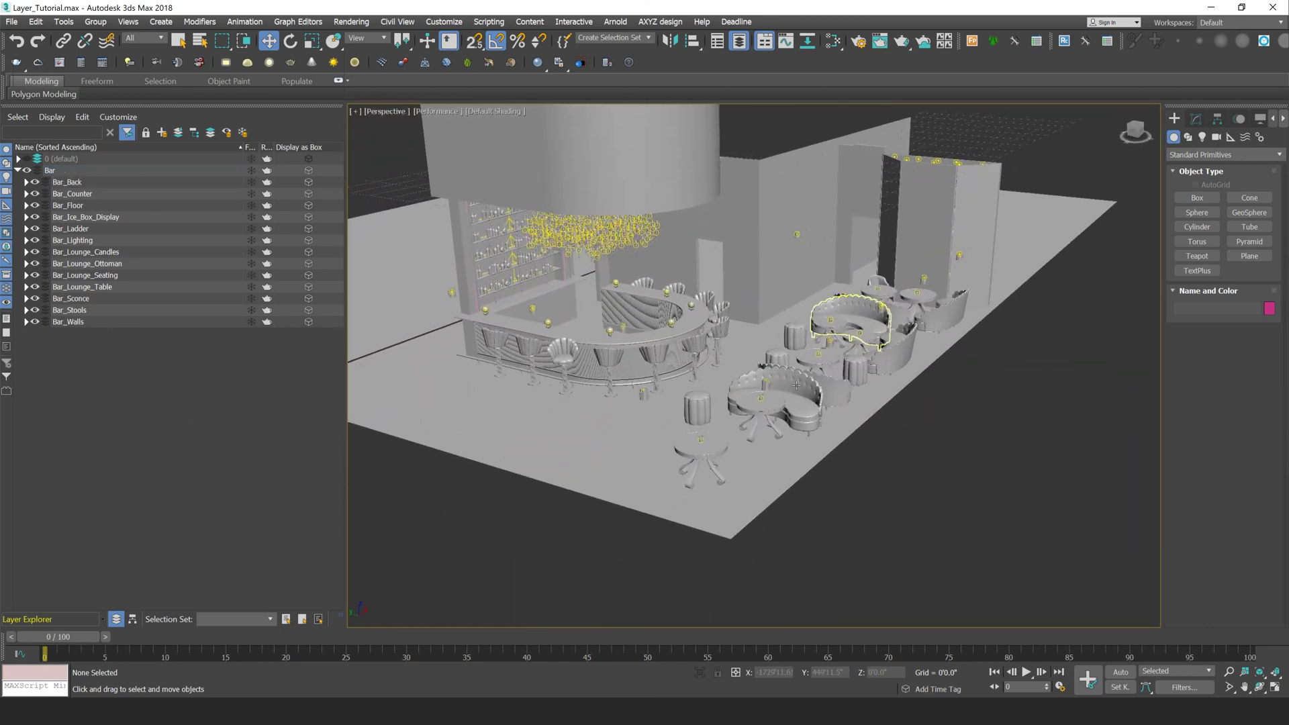
alt+middle_drag(670, 431, 655, 422)
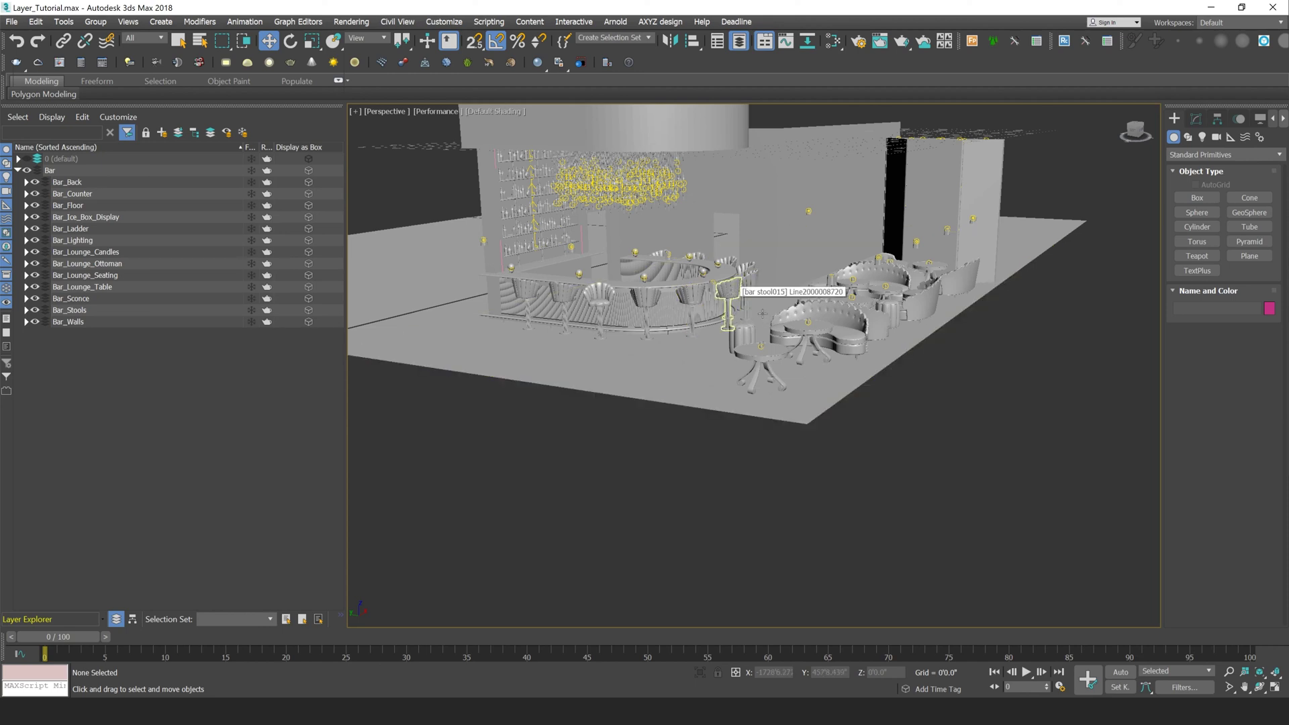
alt+middle_drag(814, 339, 635, 304)
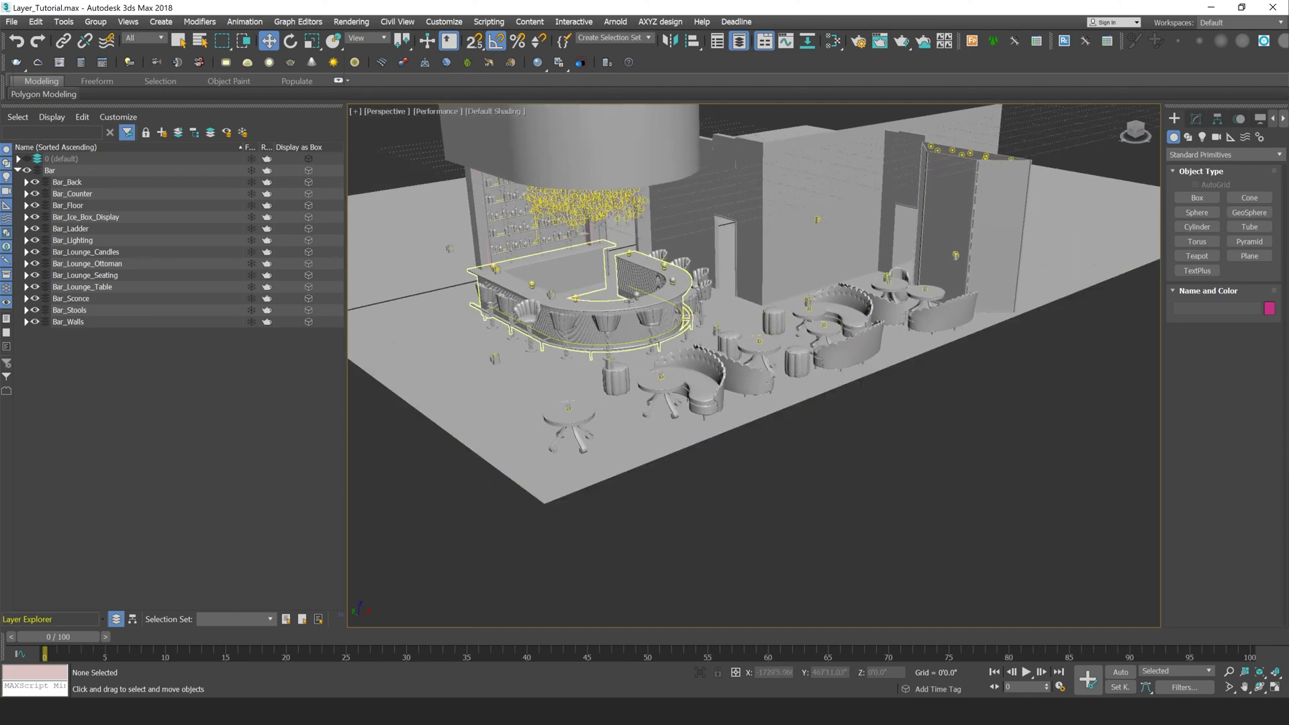
alt+middle_drag(641, 372, 759, 356)
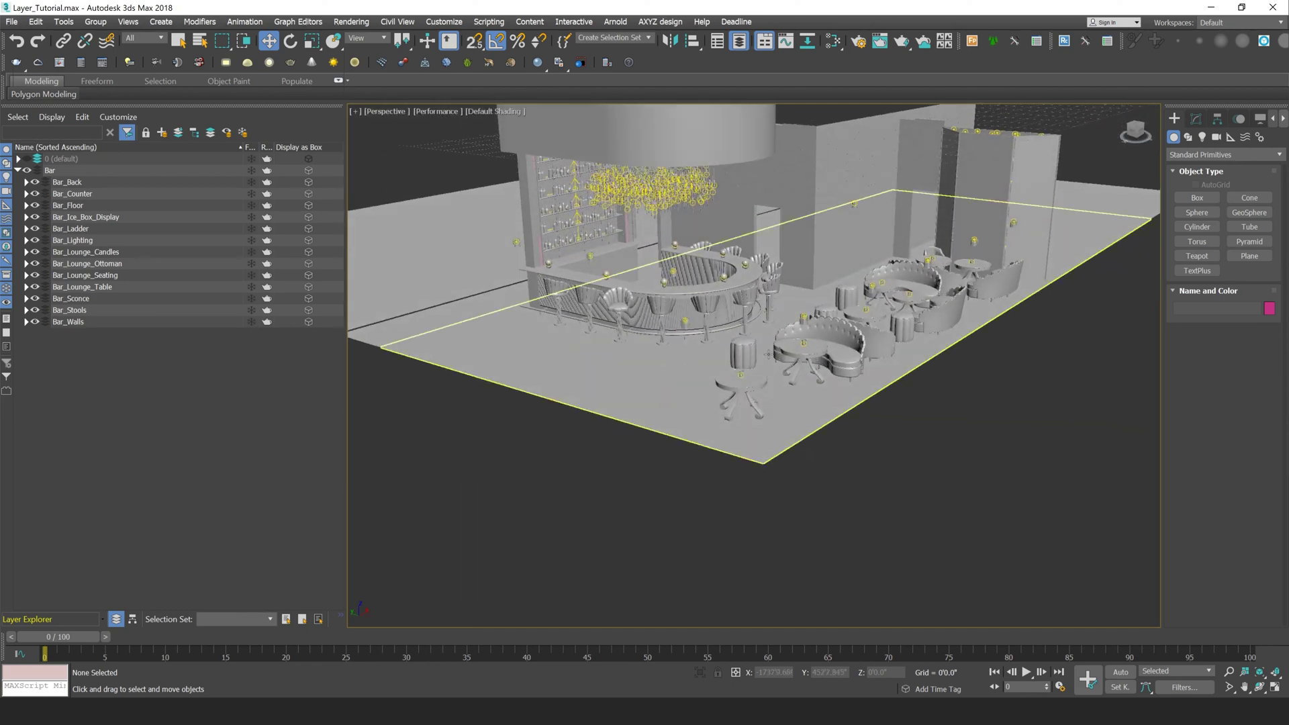